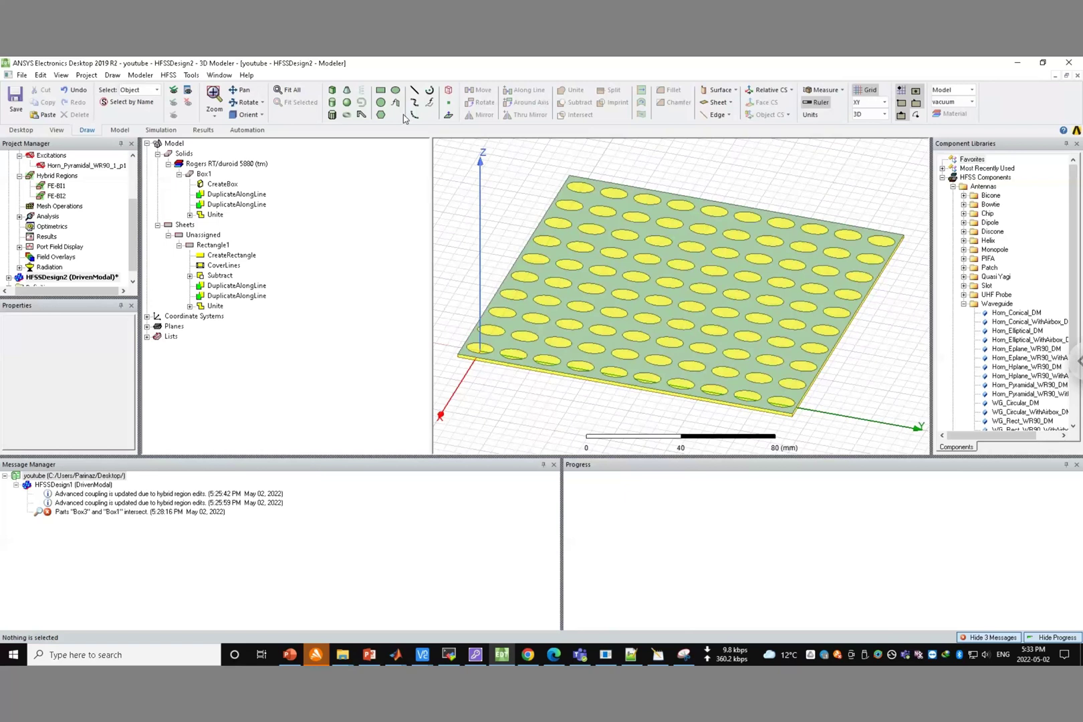
Create an offset relative coordinate system at the centre of the patch array in top view, and save the project.
left_click(257, 115)
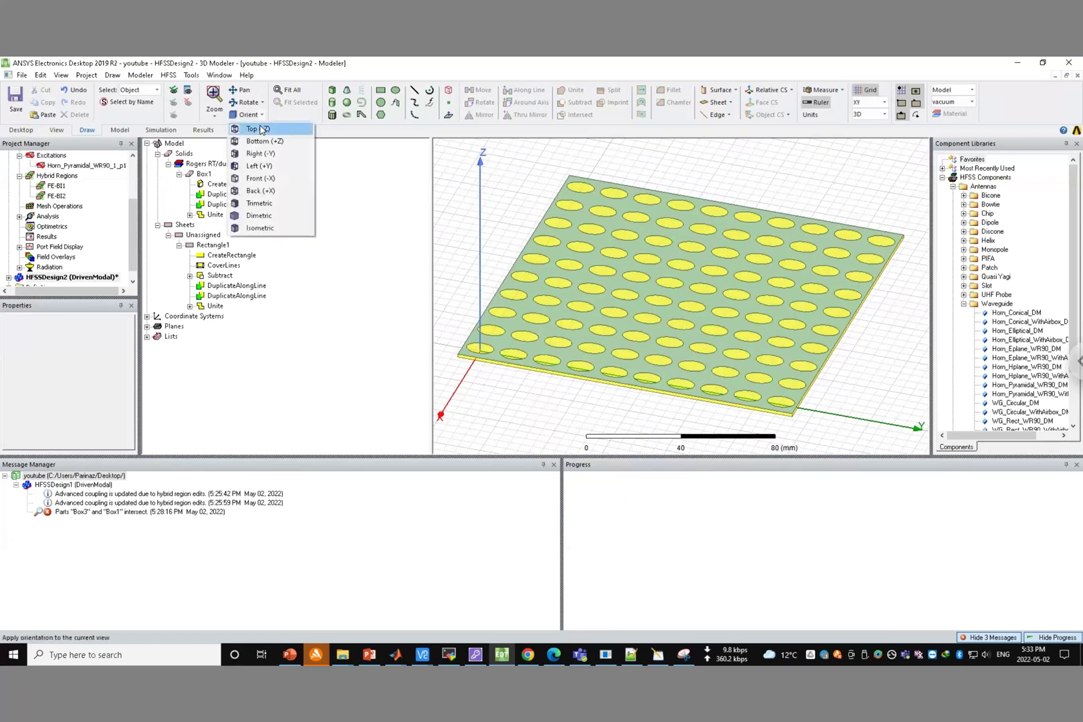
left_click(260, 129)
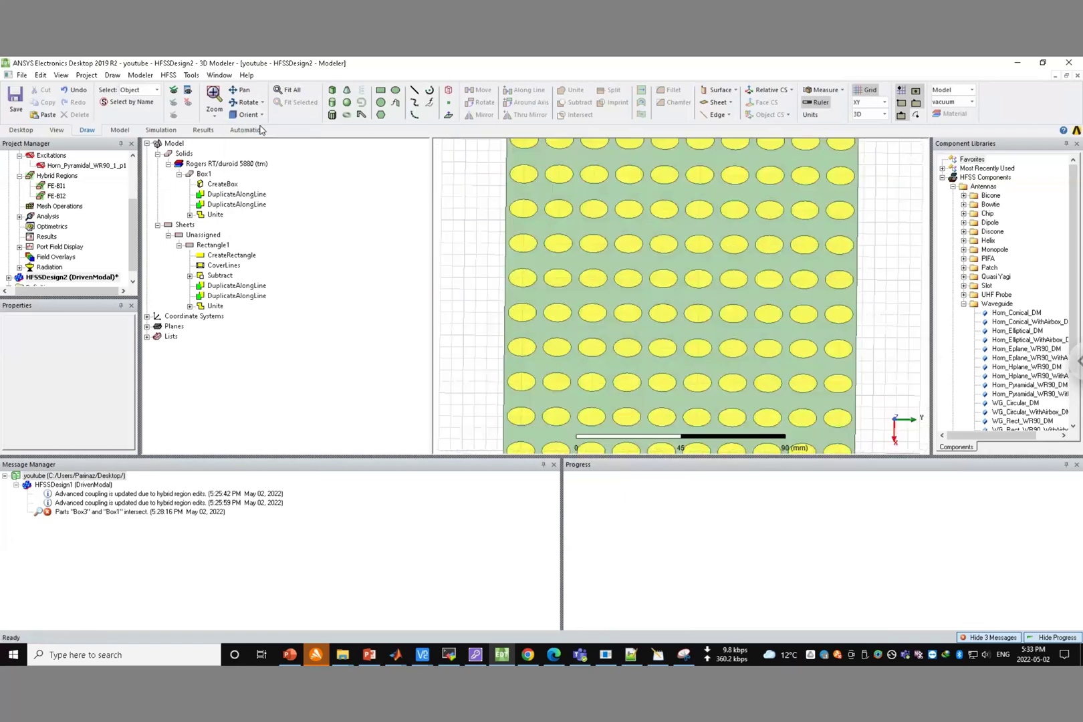
left_click(293, 91)
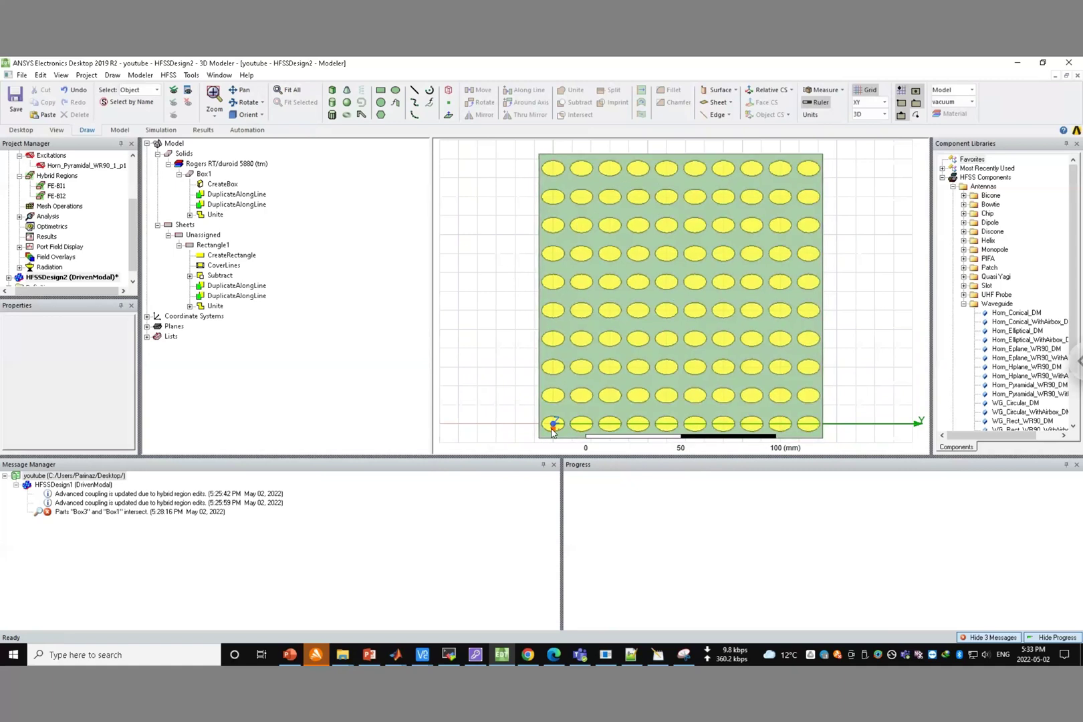
left_click(767, 91)
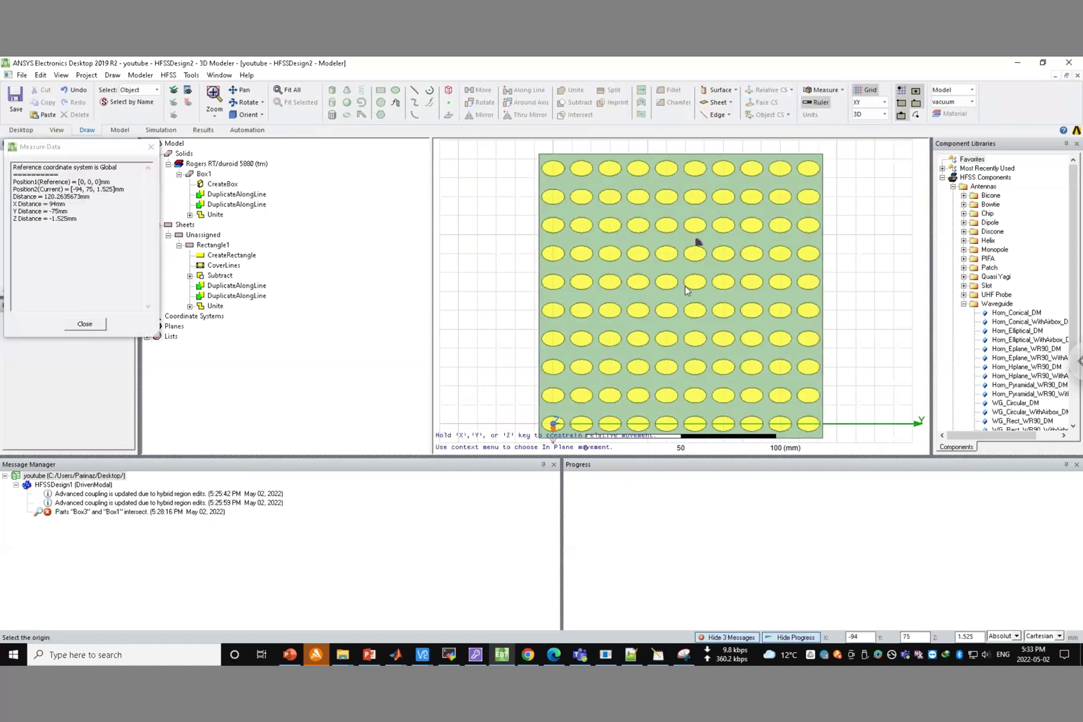
key("Escape")
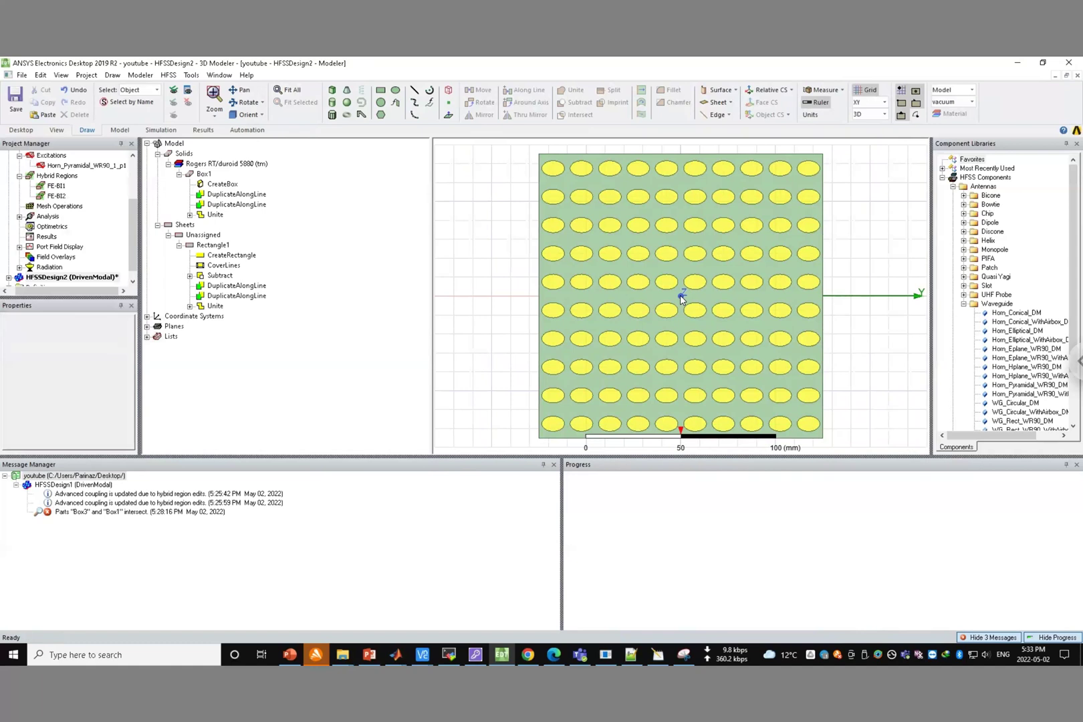
left_click(503, 253)
key("ctrl+s")
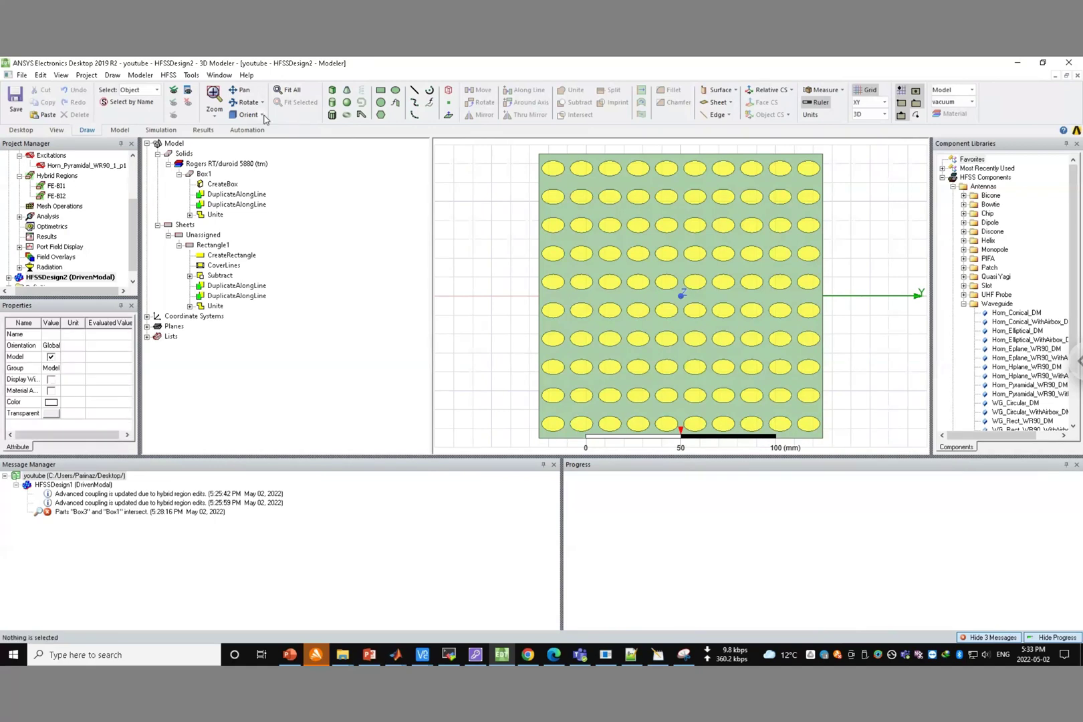
Start inserting the Horn_Pyramidal_WR90_DM component from the Waveguide antenna library, with the whole array shown in trimetric view.
left_click(262, 115)
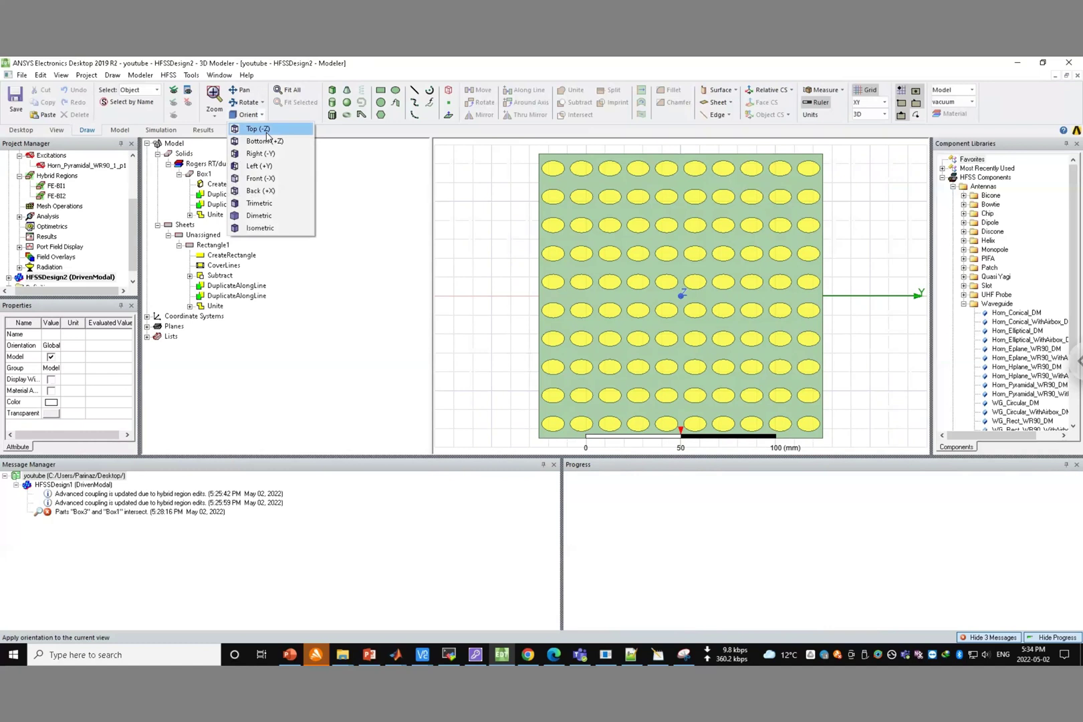
left_click(259, 203)
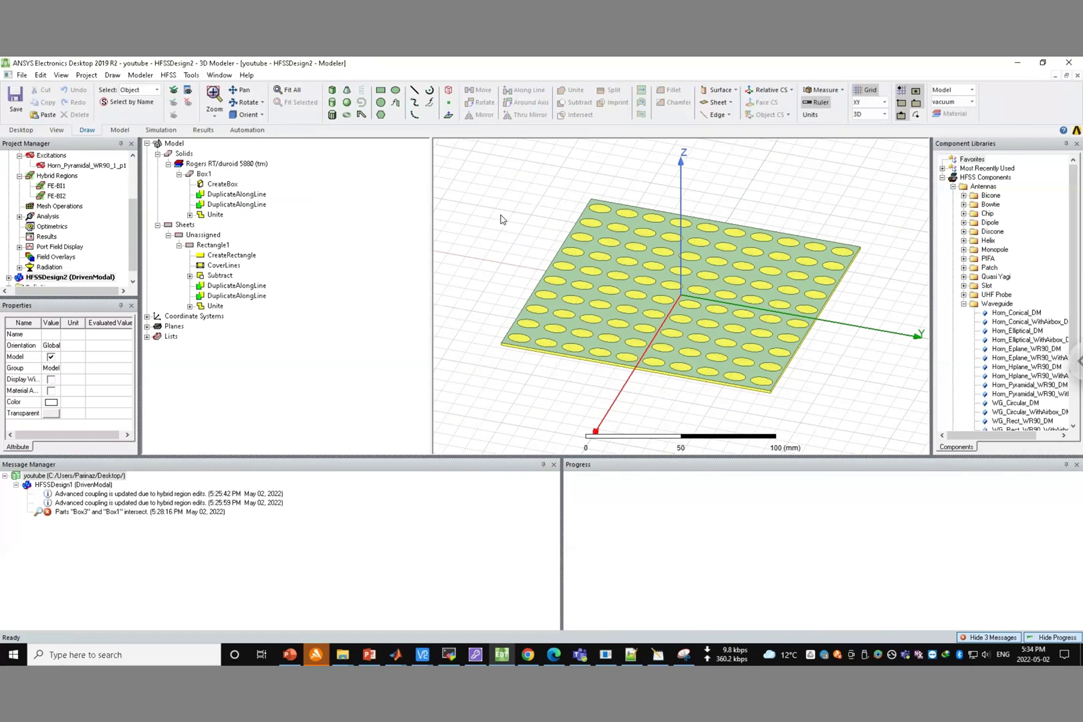
left_click(288, 91)
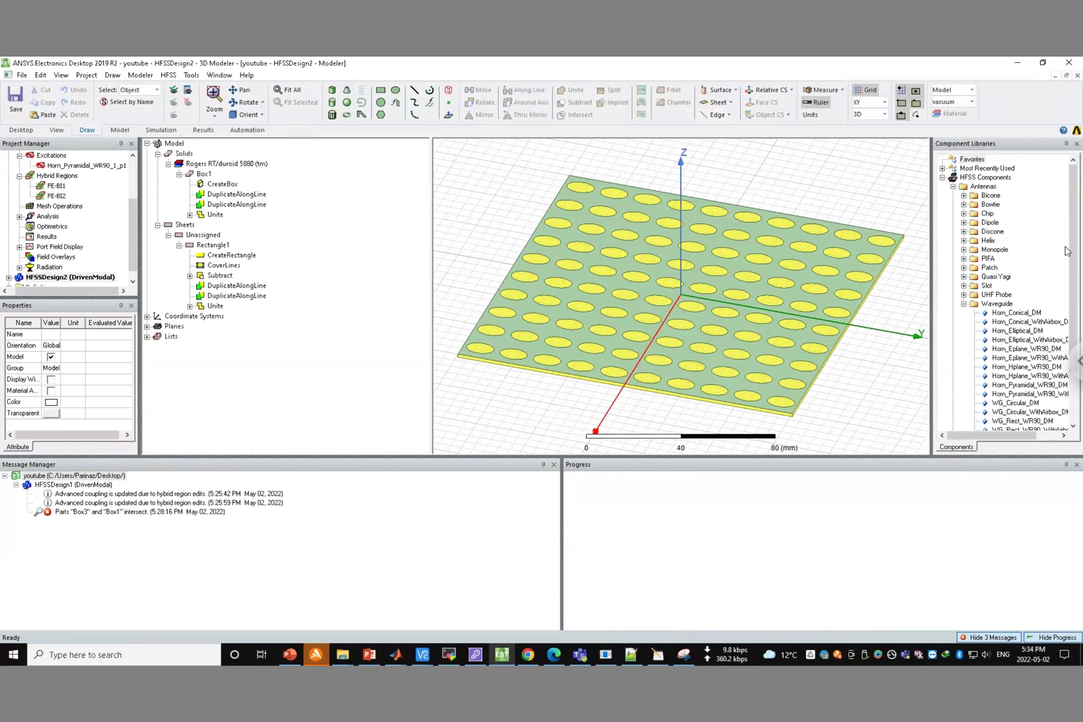
scroll(1065, 251, "down", 2)
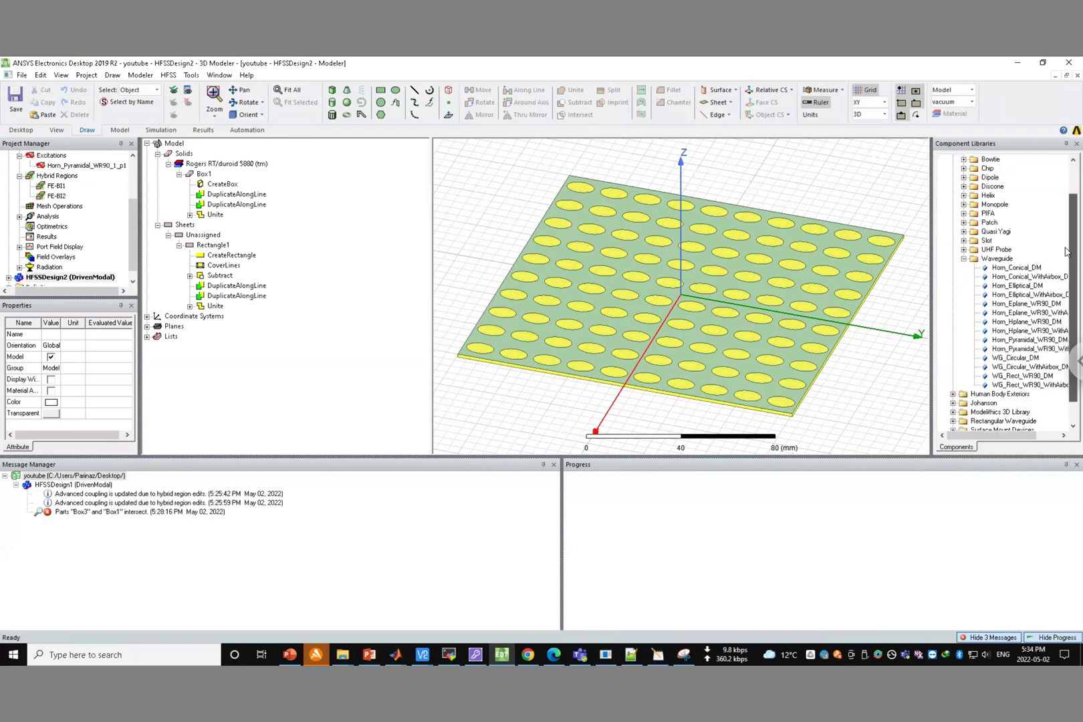
scroll(1066, 252, "up", 2)
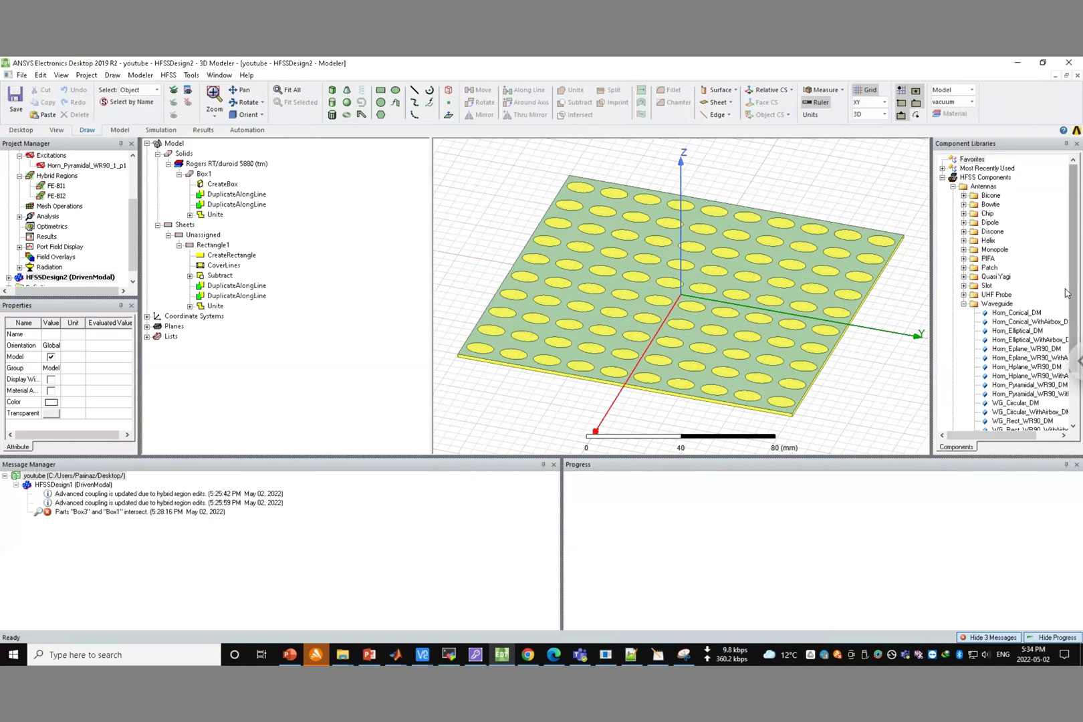
scroll(1065, 328, "down", 2)
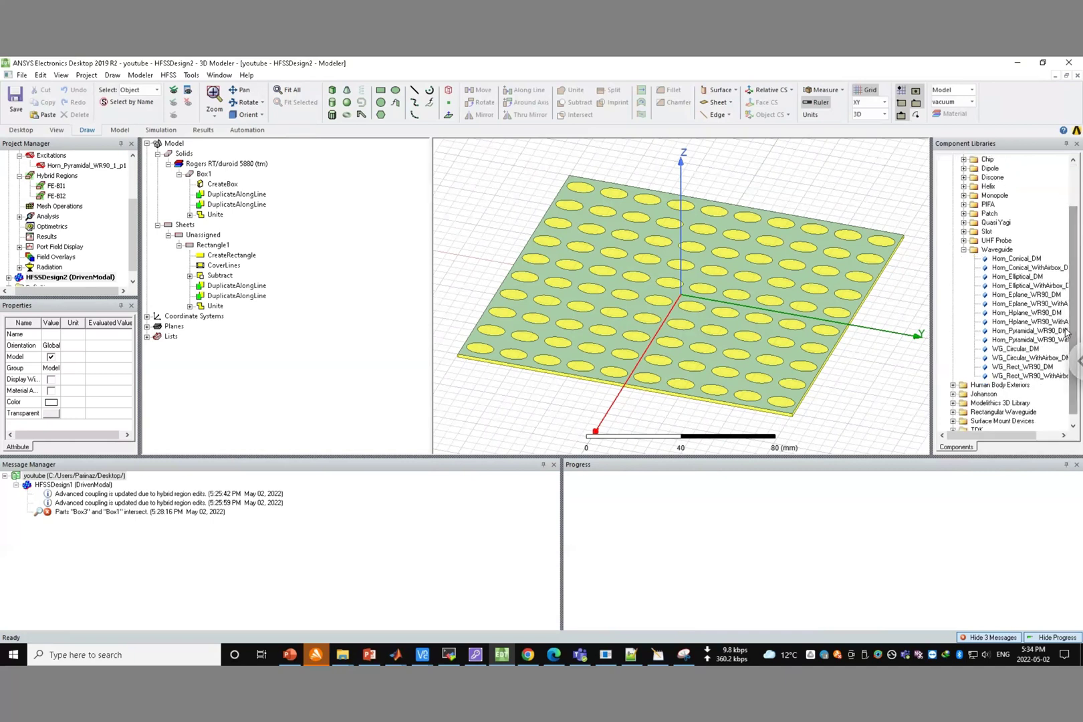
double_click(1047, 331)
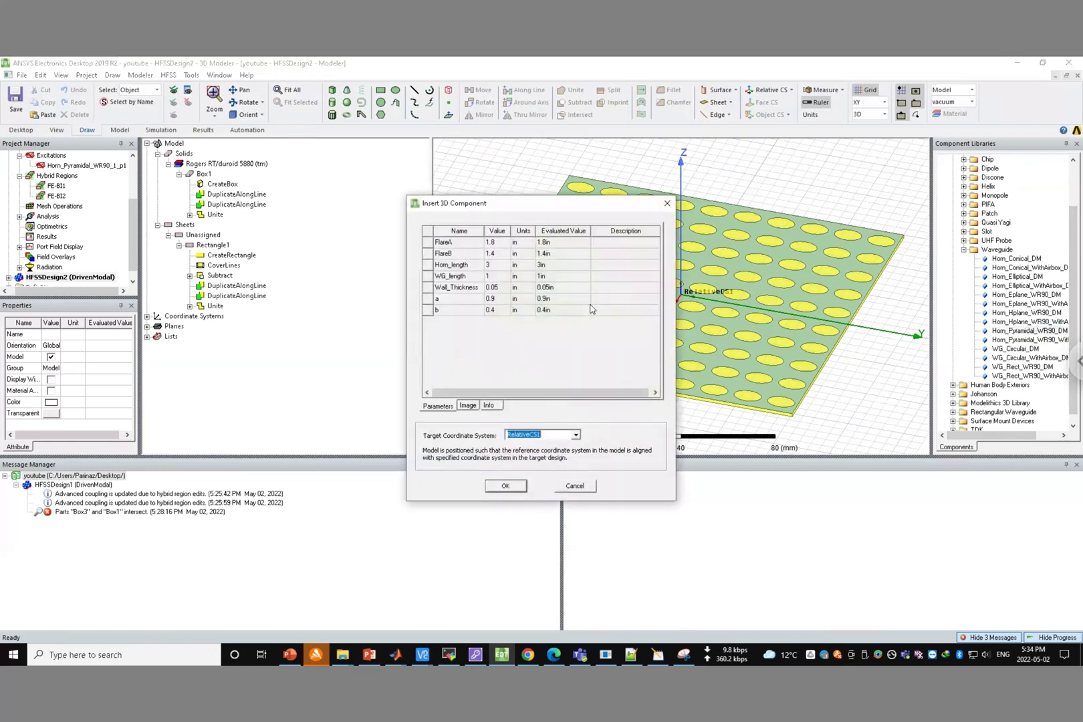
Review the horn's flare, length, wall and waveguide parameters, and insert it with RelativeCS1 as the target coordinate system.
double_click(498, 242)
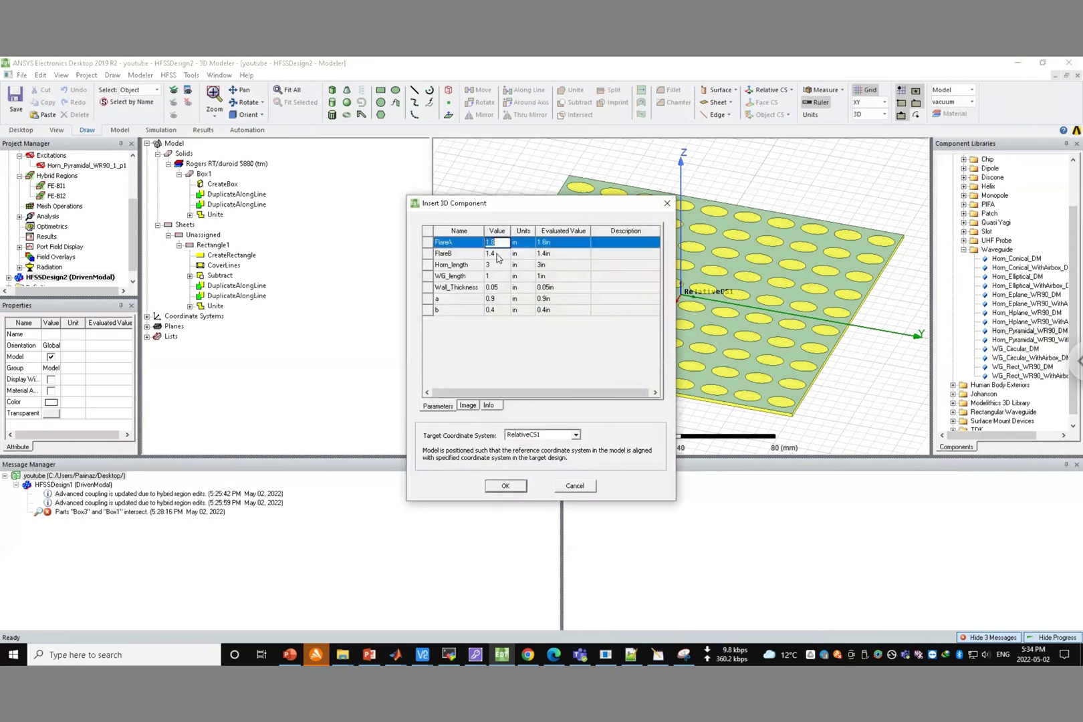
double_click(498, 254)
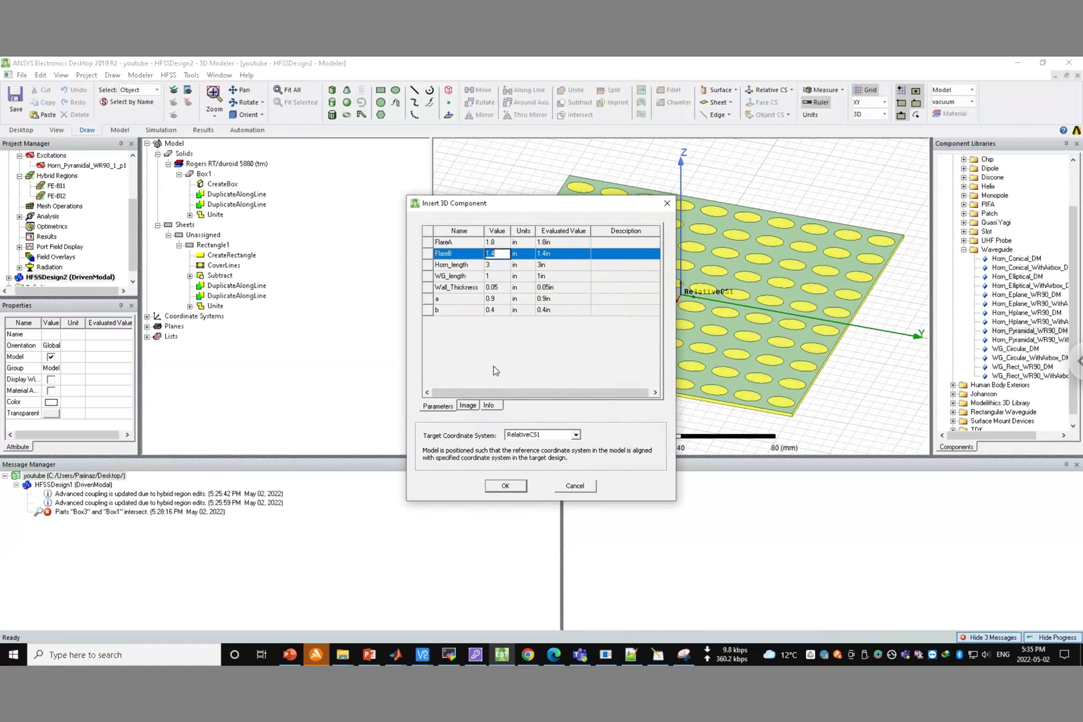
left_click(494, 376)
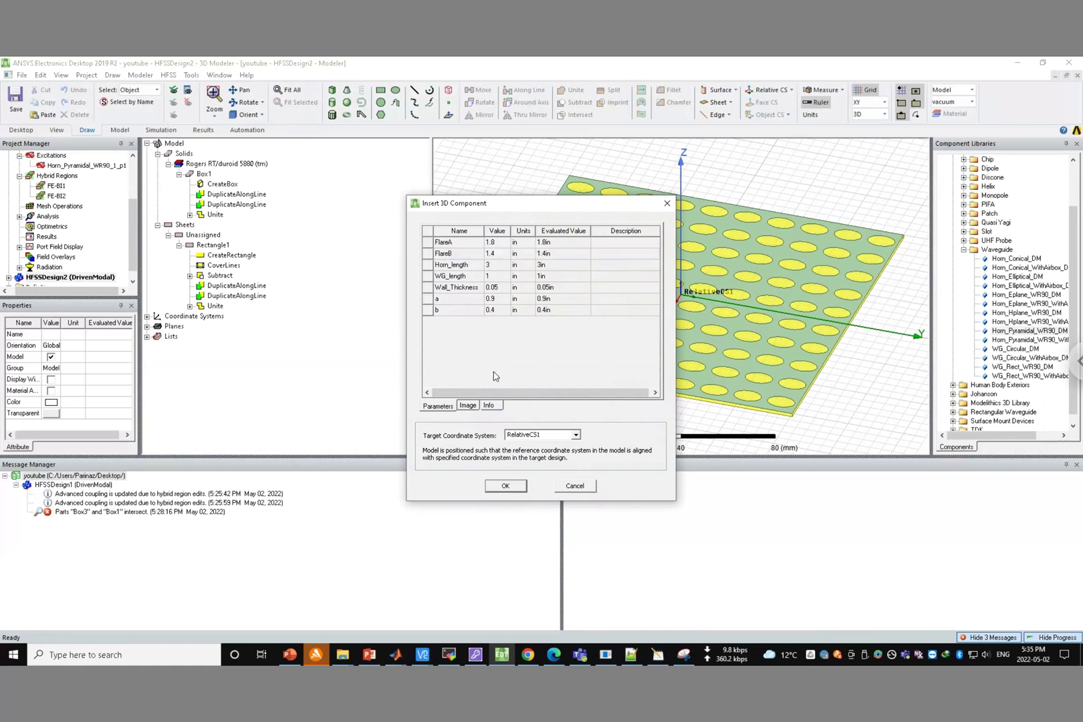
left_click(494, 242)
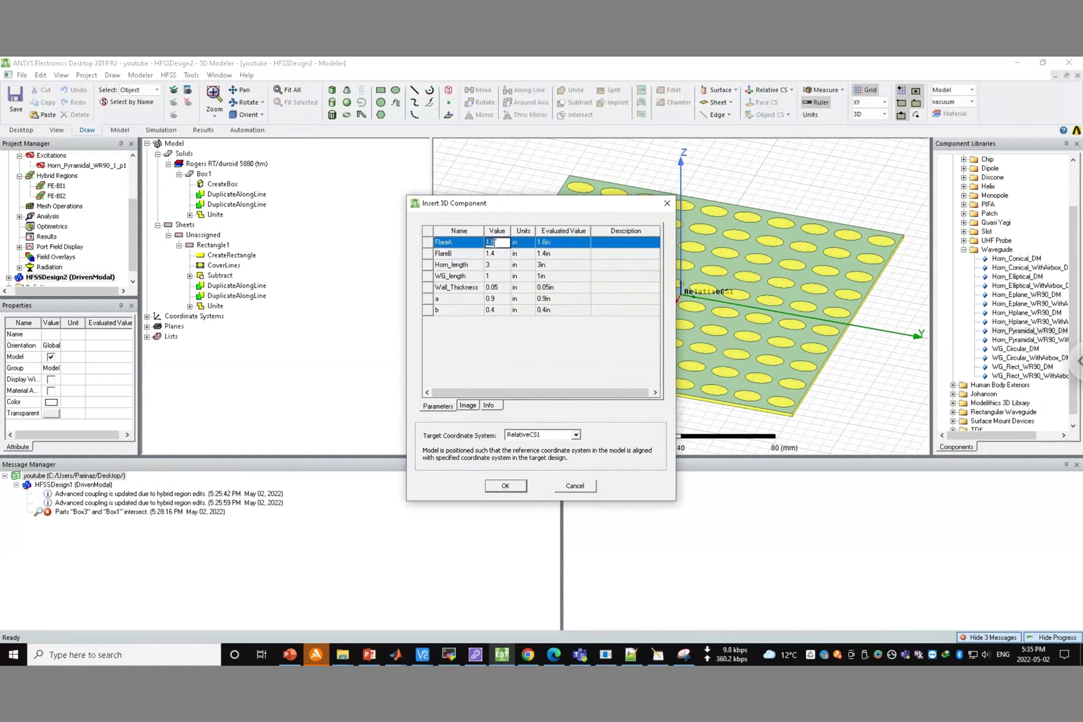
left_click(496, 258)
left_click(496, 266)
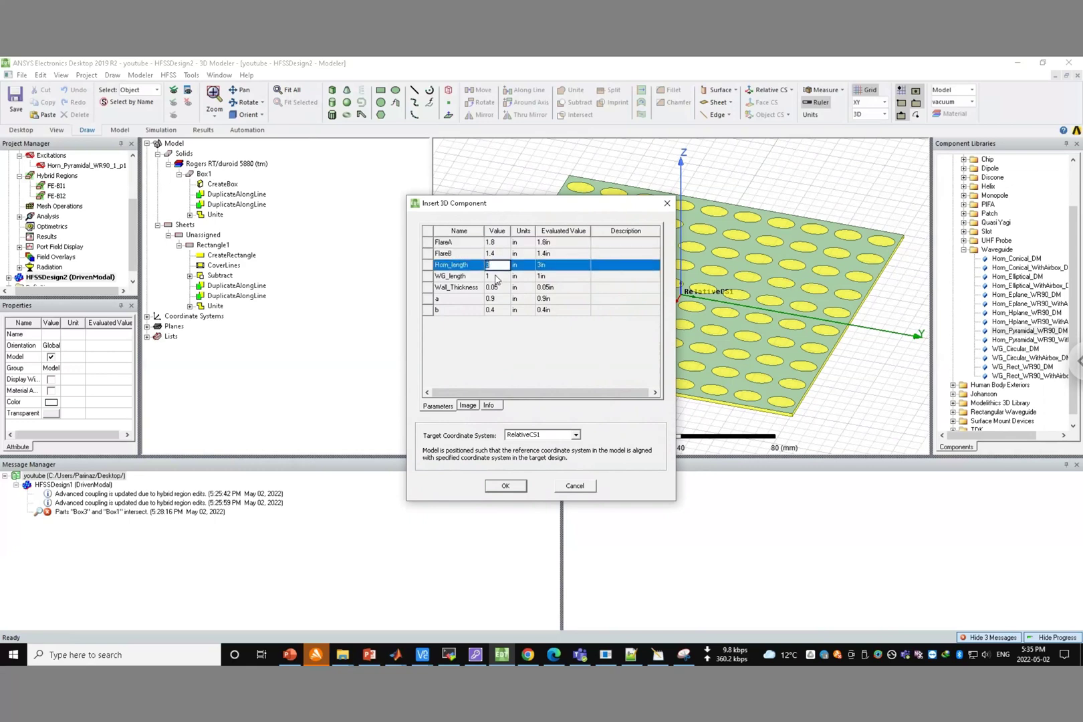
left_click(498, 276)
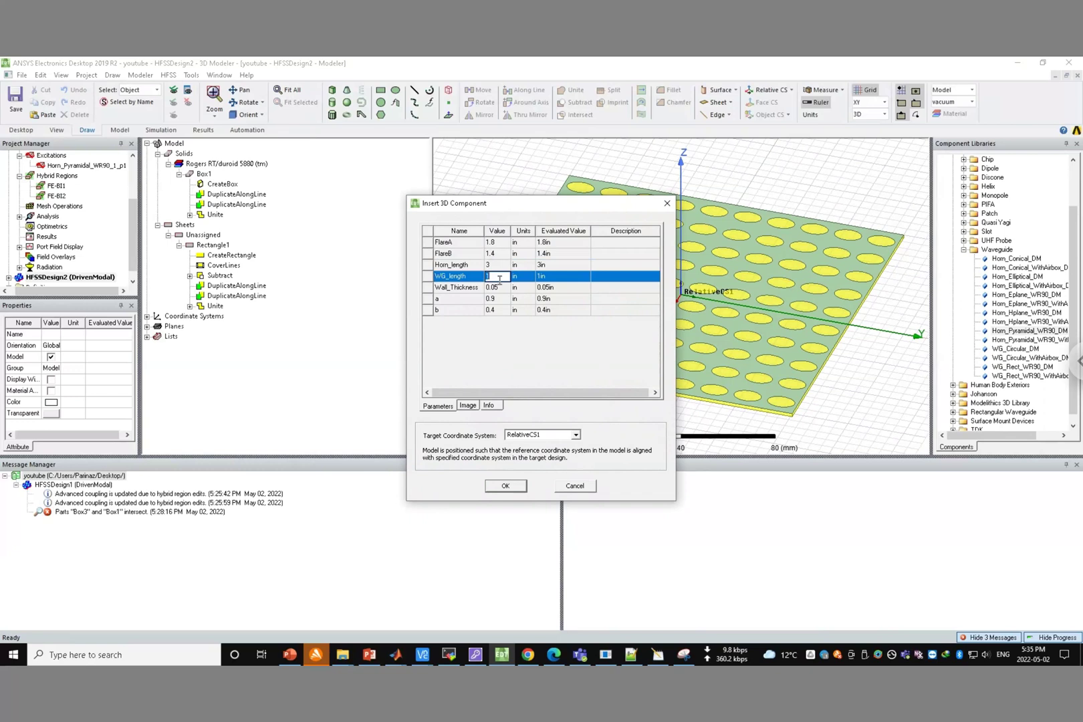
left_click(500, 288)
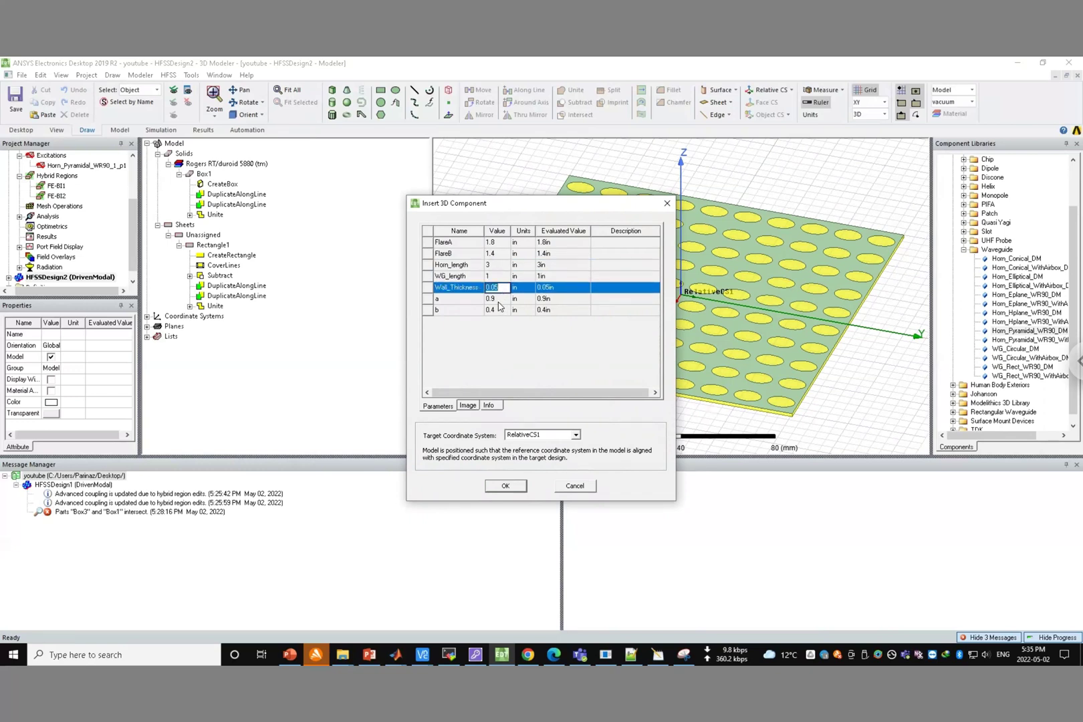
left_click(498, 301)
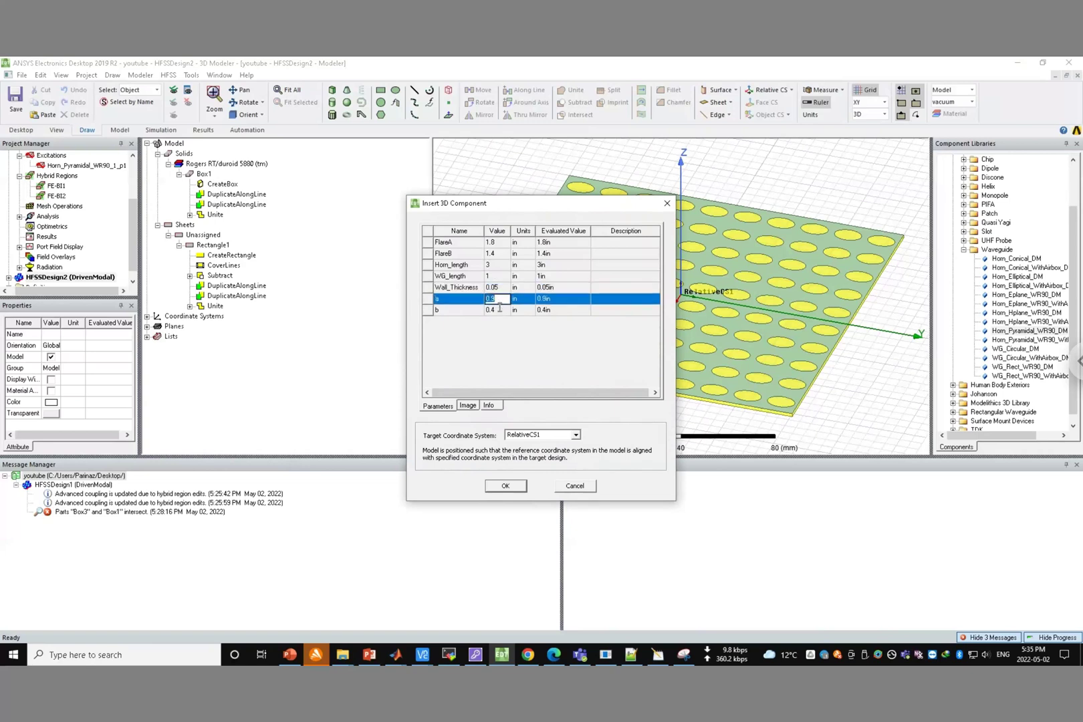
left_click(499, 311)
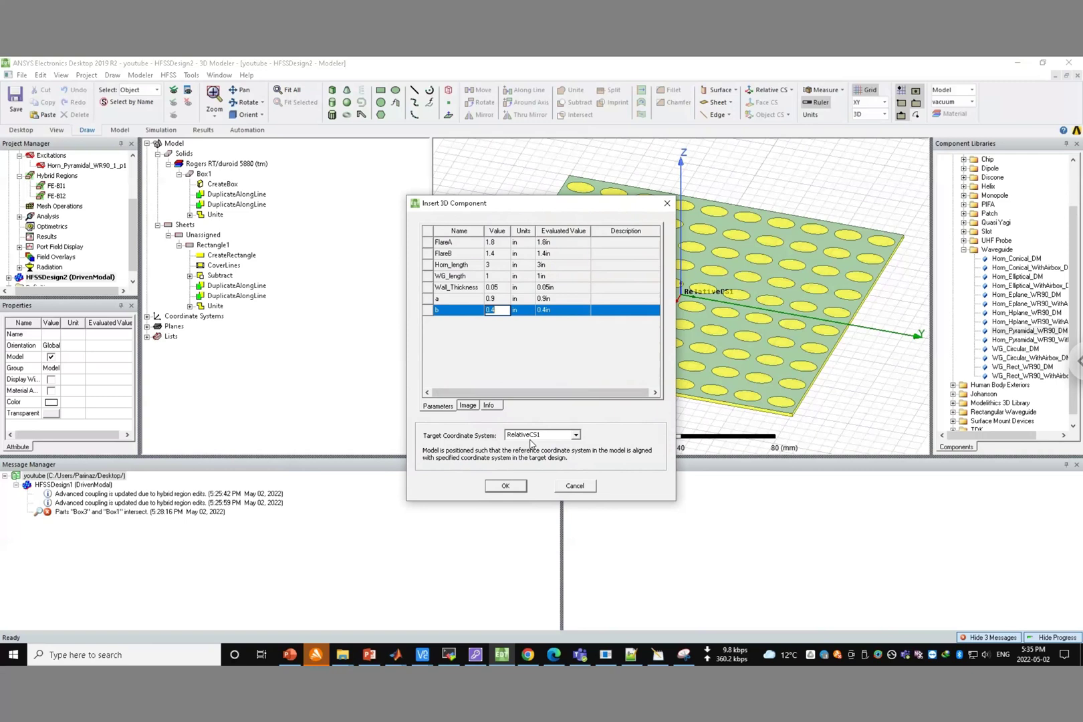
left_click_drag(506, 212, 213, 216)
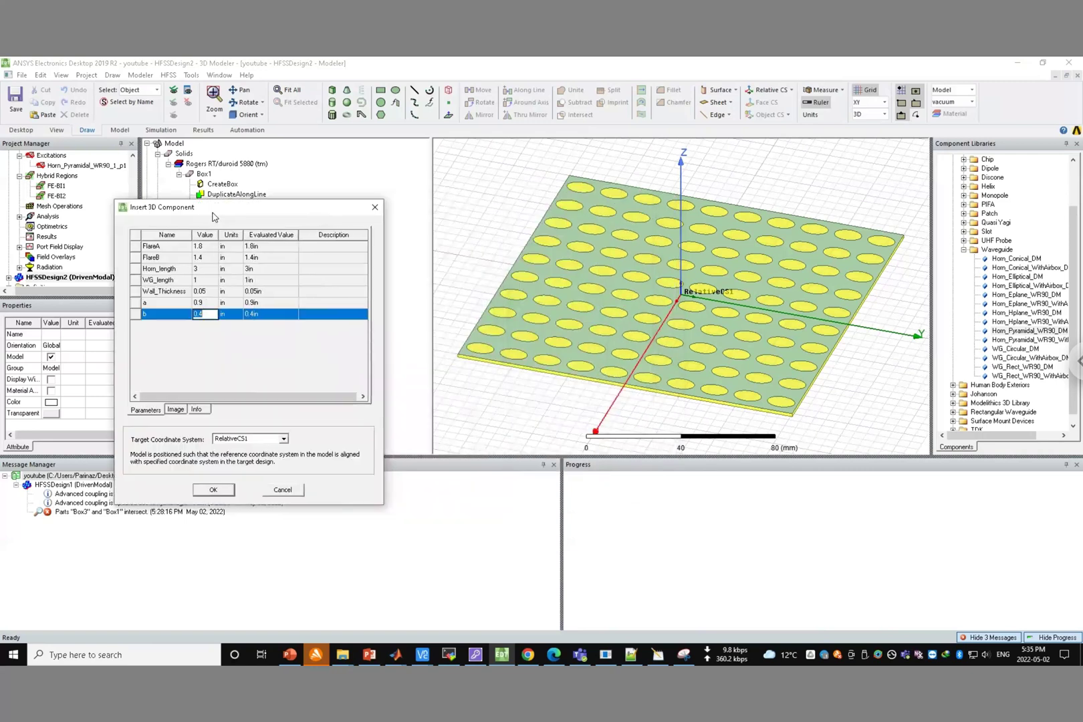
left_click(214, 490)
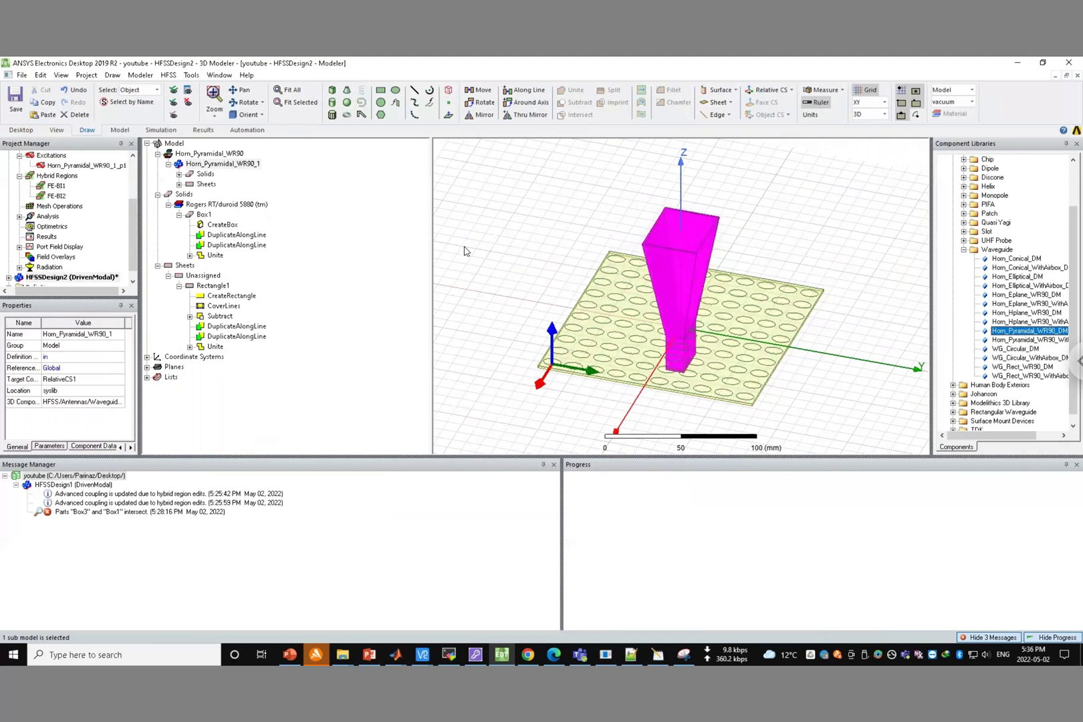
Rotate the inserted pyramidal horn 180 degrees about the X axis.
left_click(479, 102)
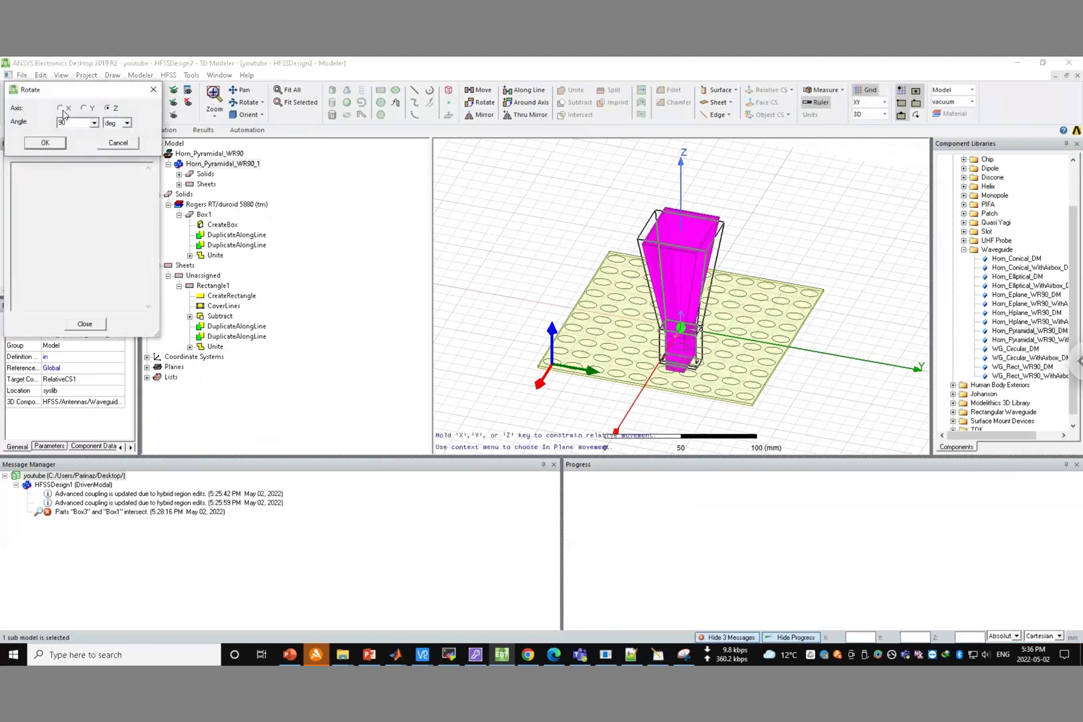
left_click(61, 108)
double_click(70, 124)
type("180")
left_click(46, 143)
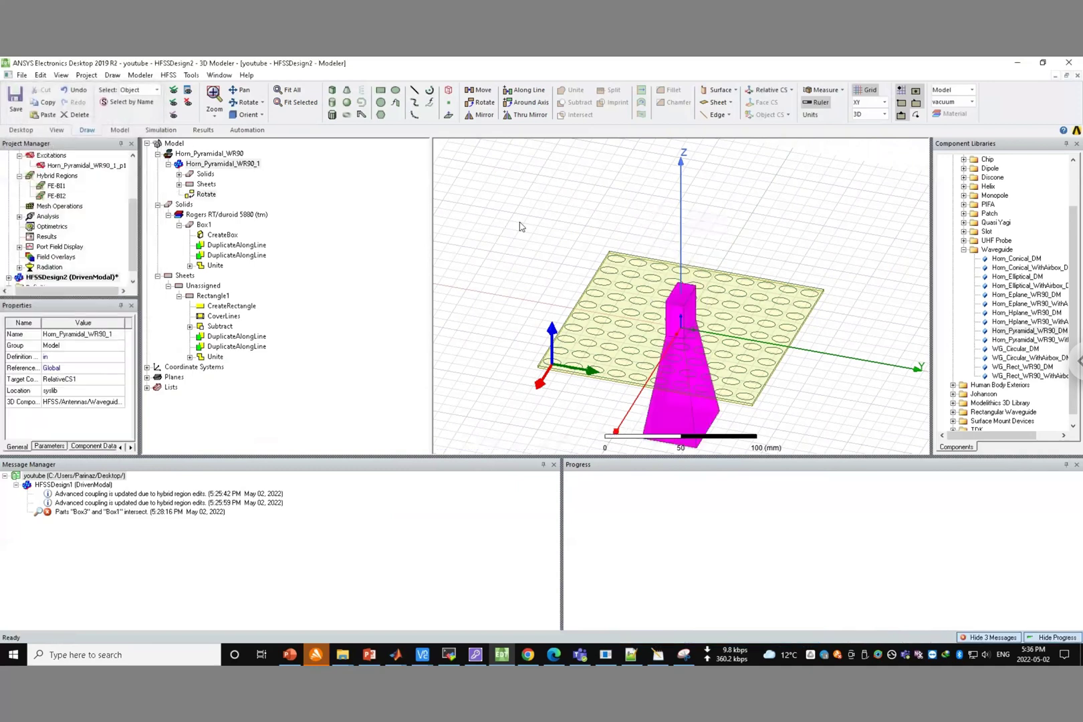
Move the horn freehand from a corner of its flare opening by a vector of about -304, -101, -4 mm.
left_click(479, 89)
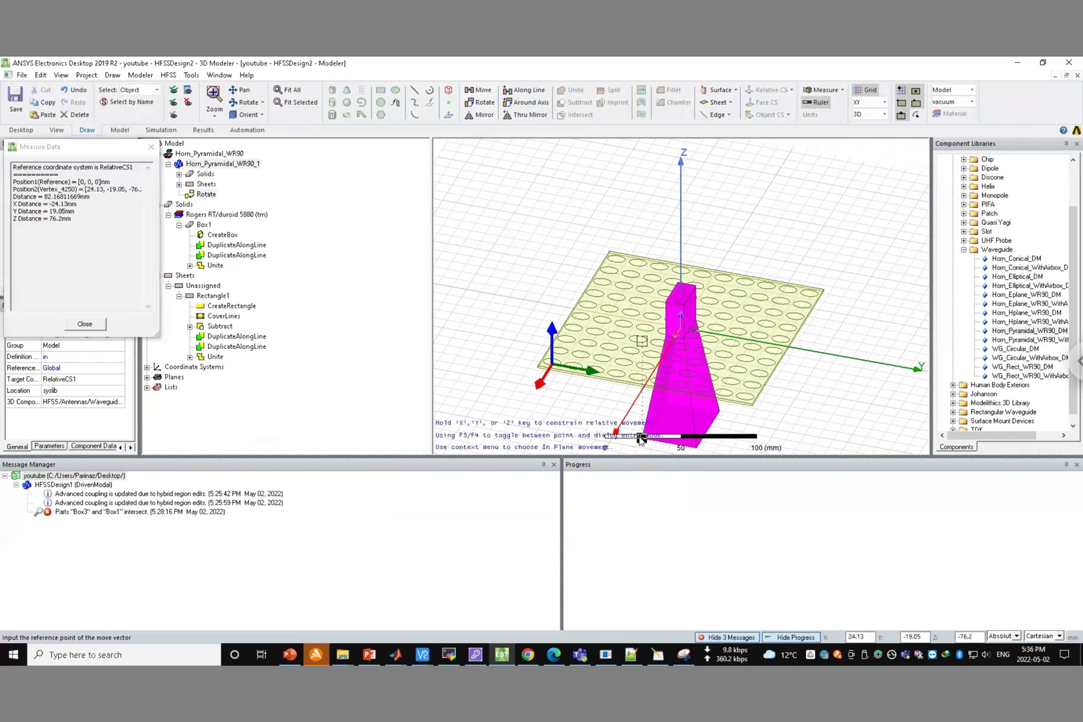
left_click(640, 437)
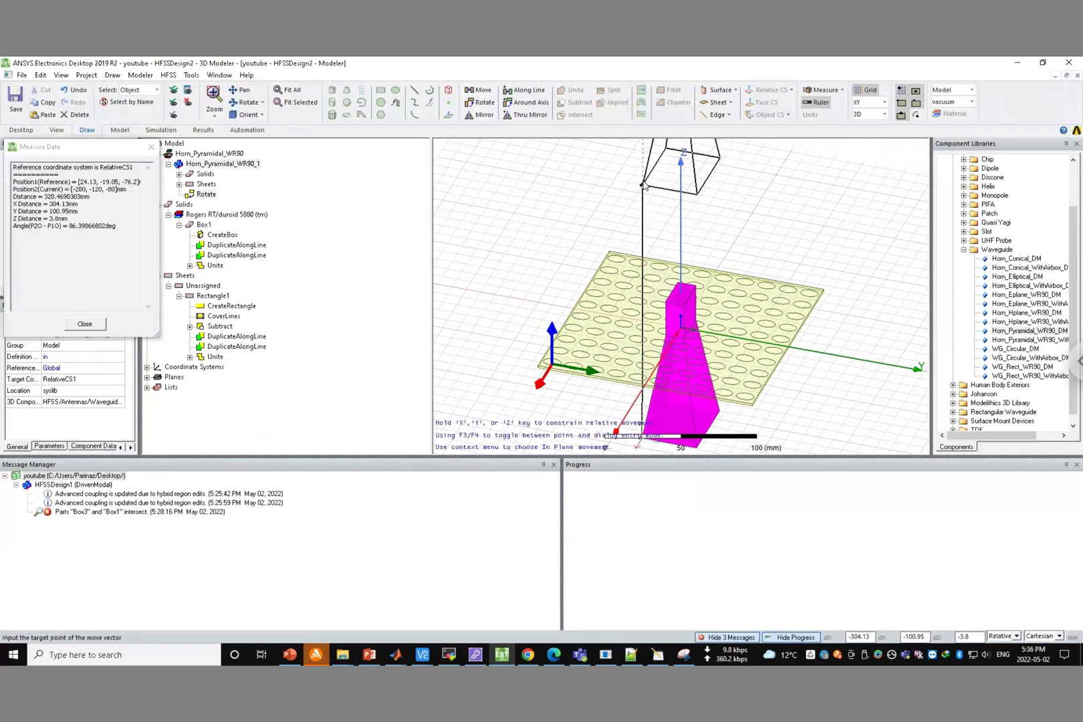
left_click(644, 185)
Set the horn's move vector to 0,0,400 mm and fit the whole model in view.
left_click(204, 204)
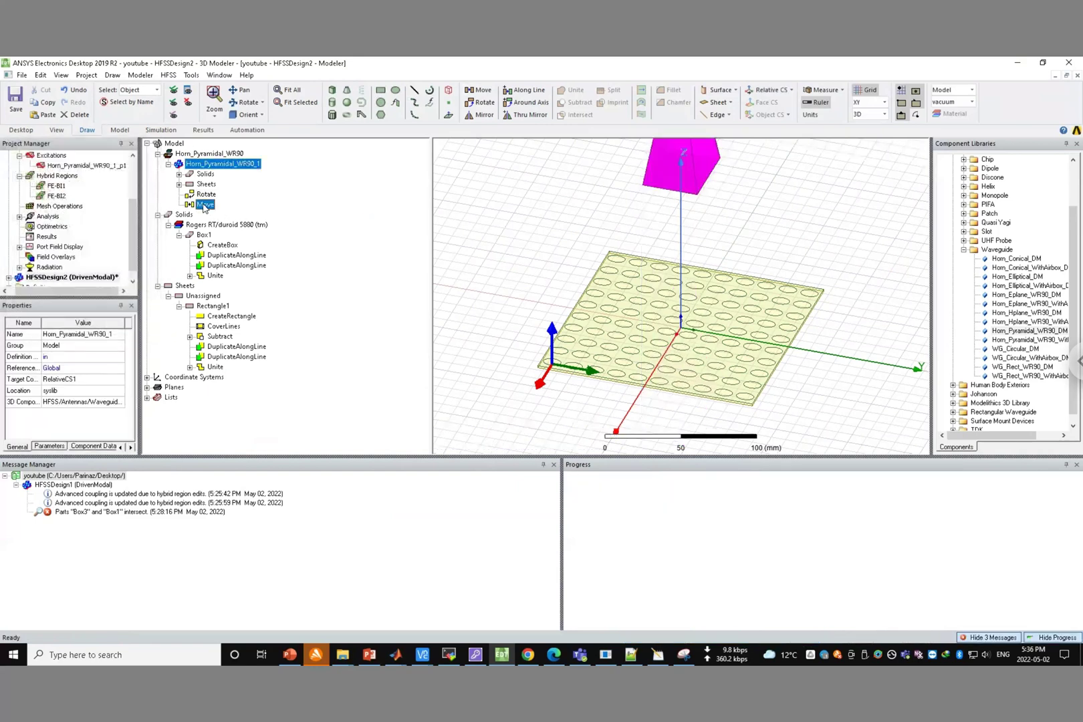
double_click(204, 205)
left_click(243, 412)
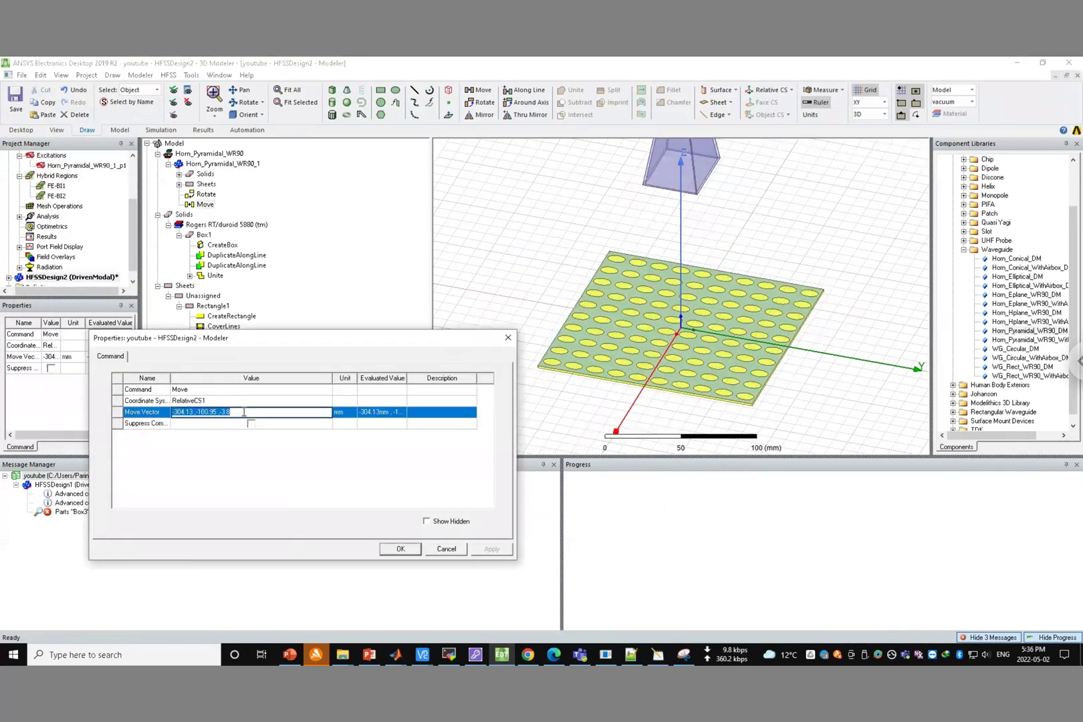
type("0,0,4000")
key("BackSpace")
type("mm")
left_click(399, 552)
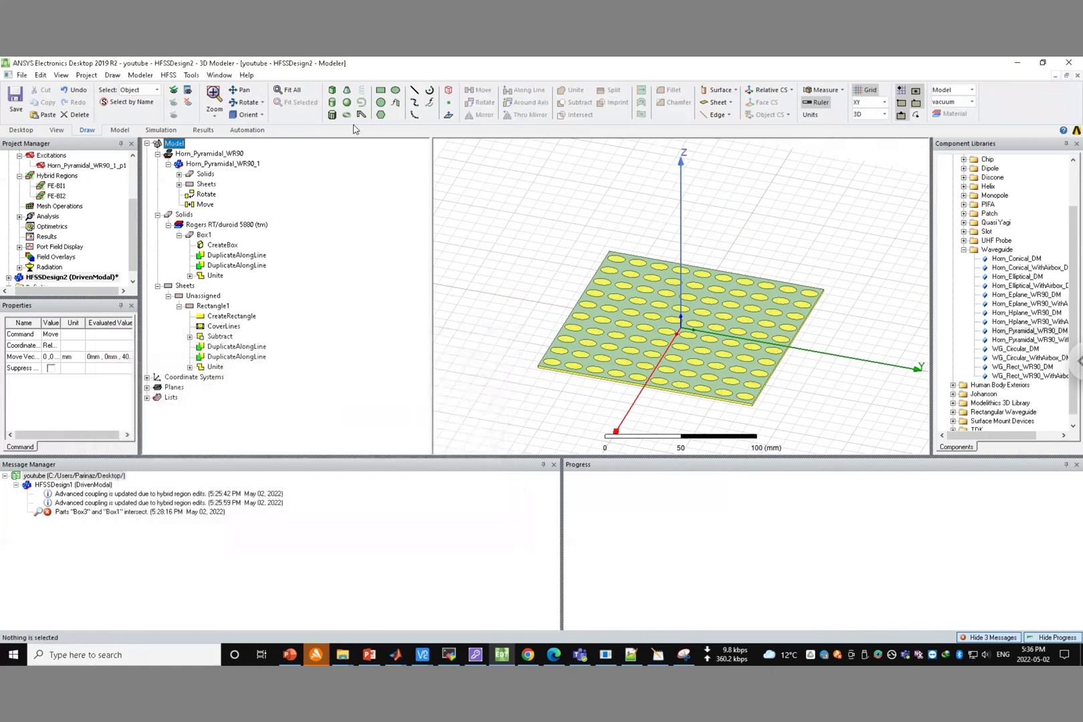
left_click(292, 91)
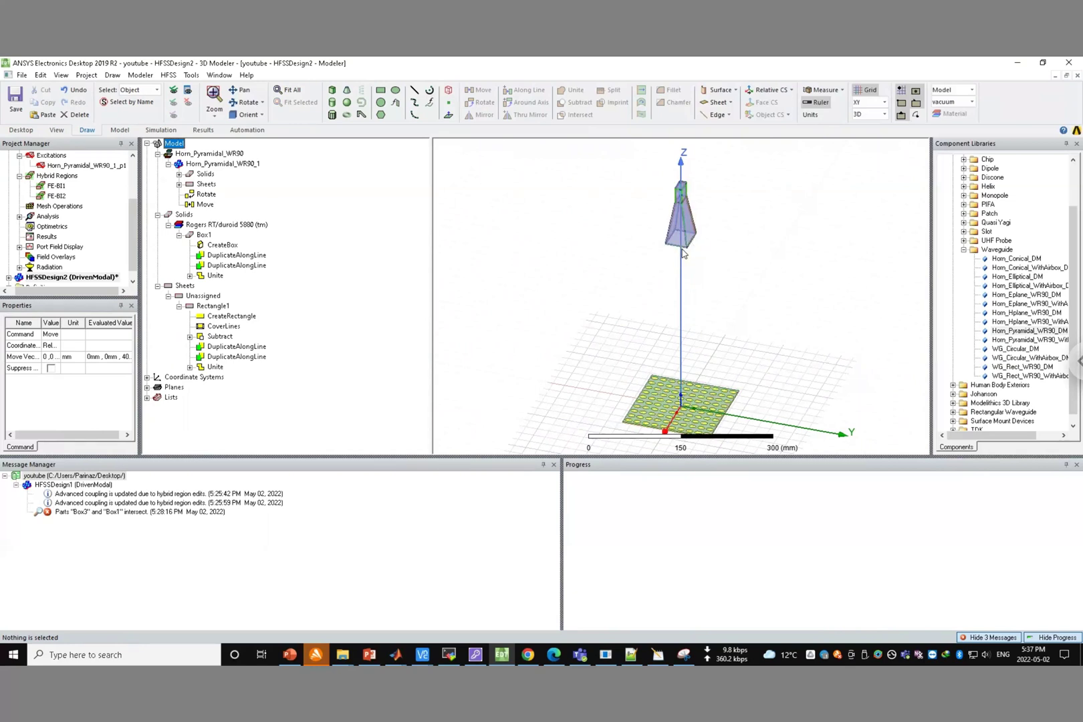
Draw a box freehand around the horn and patch array from -600, -400, 0 mm, about -160 by 420 by -480 mm.
left_click(555, 295)
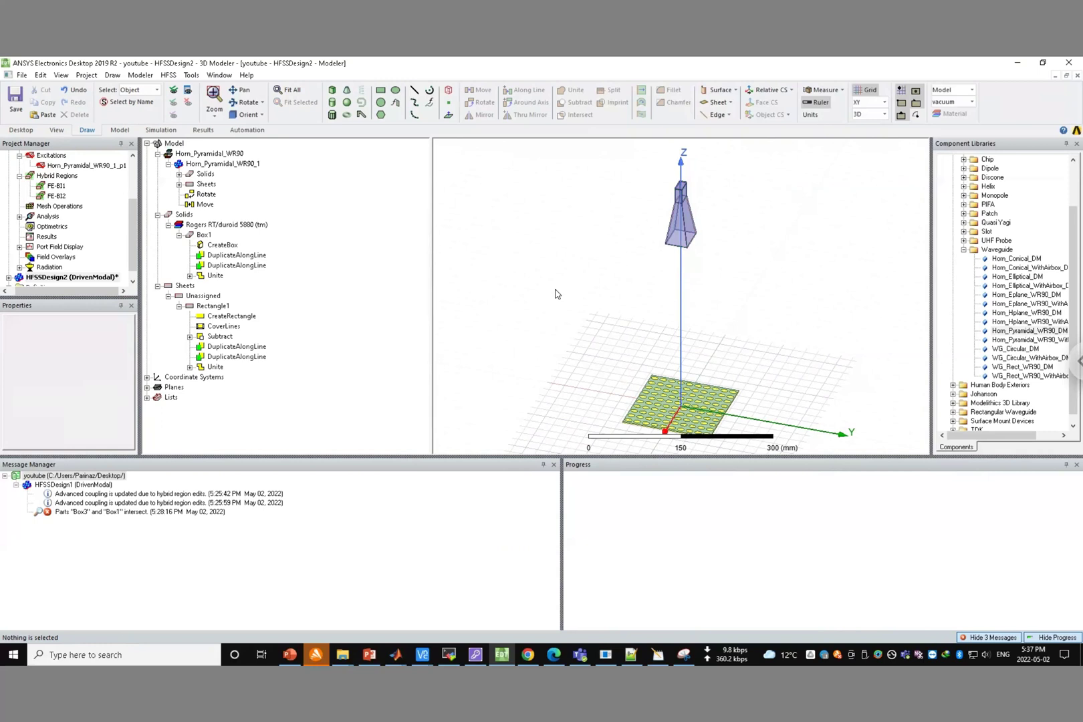
left_click(555, 293)
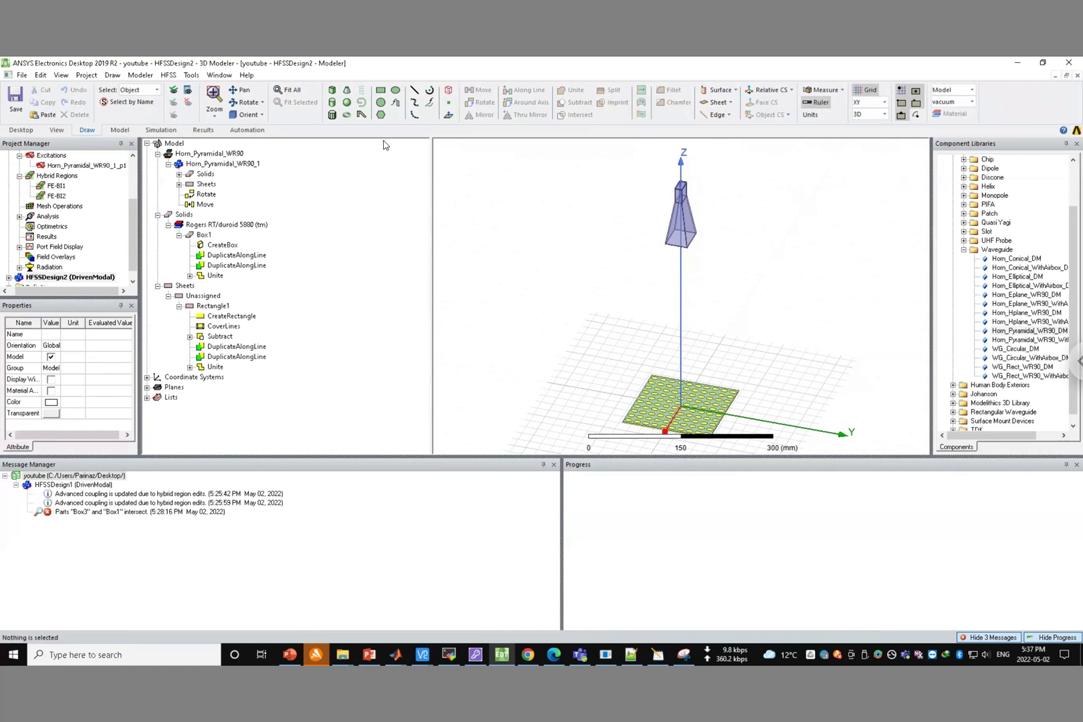
left_click(331, 92)
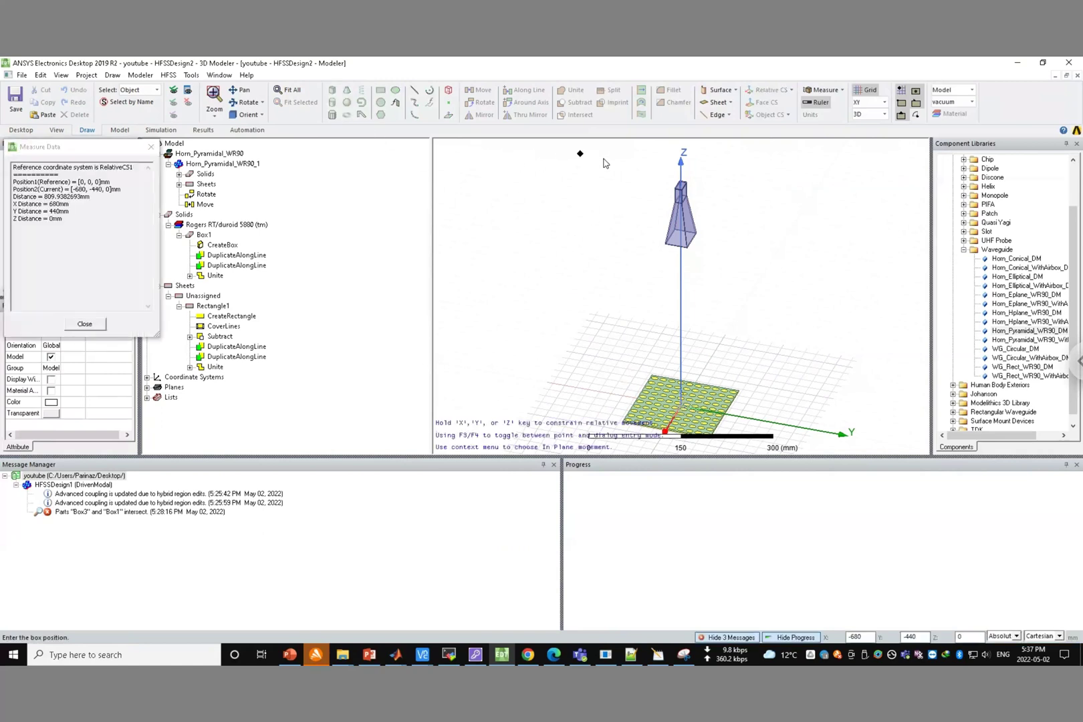
left_click(560, 184)
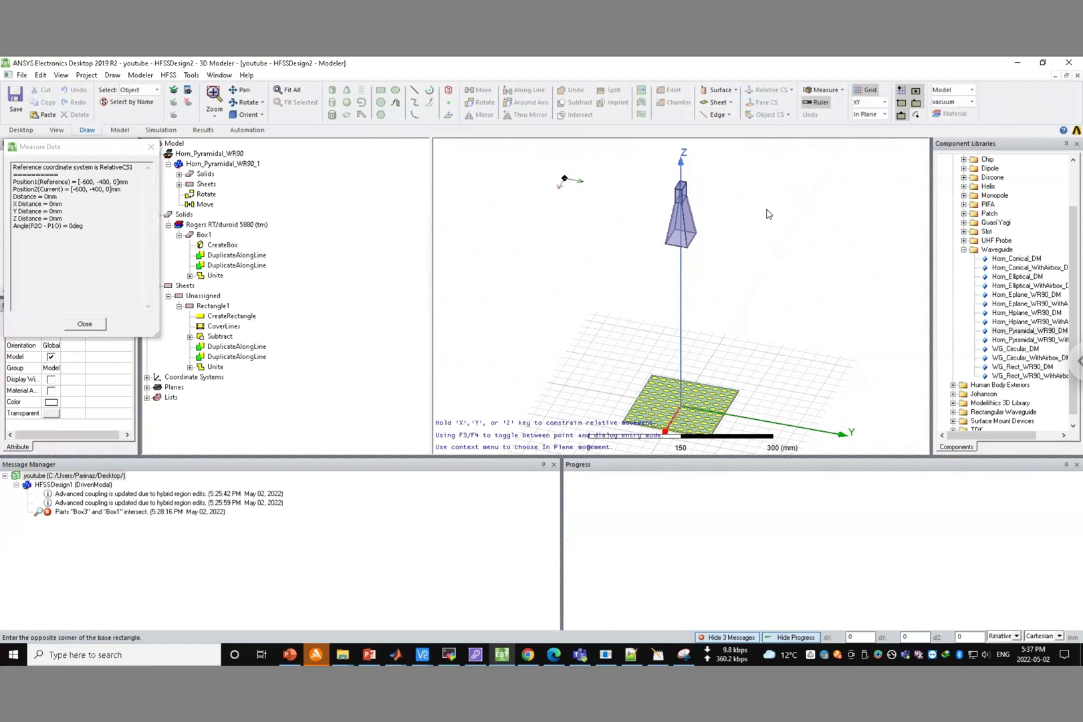
left_click(840, 173)
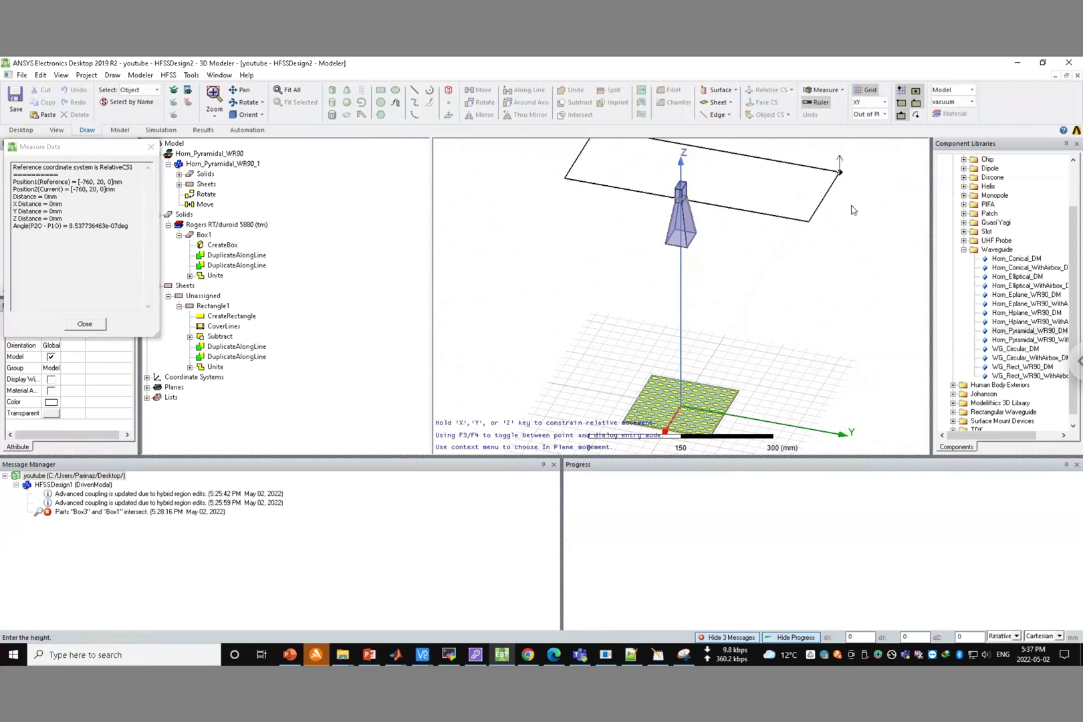
left_click(865, 385)
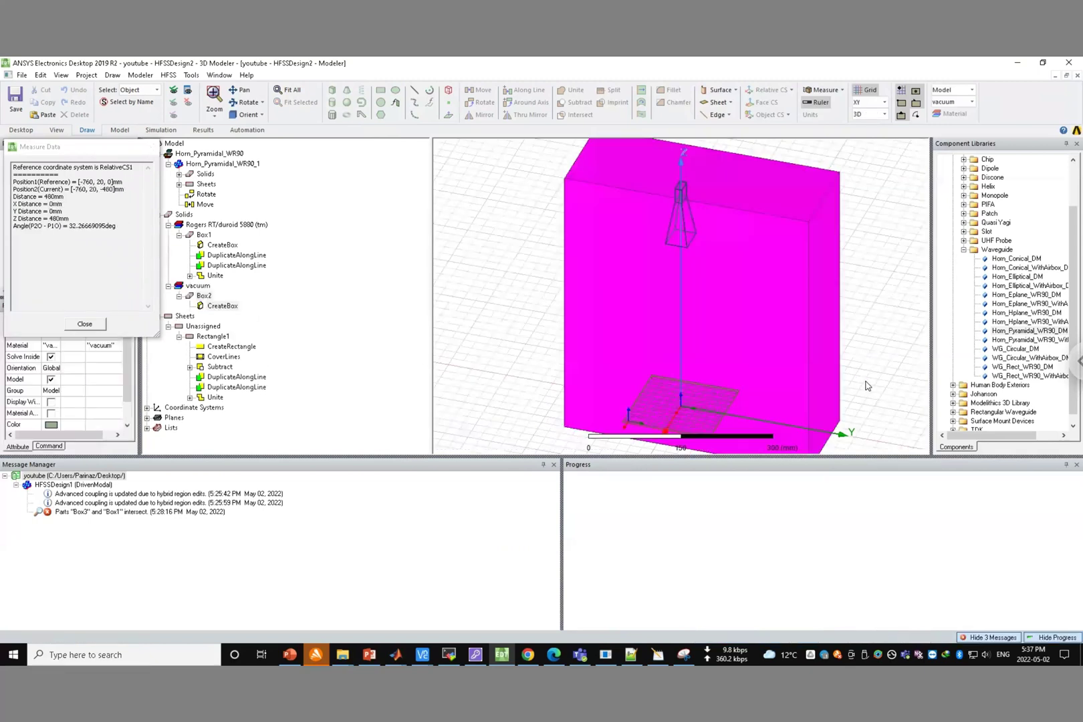
right_click(737, 314)
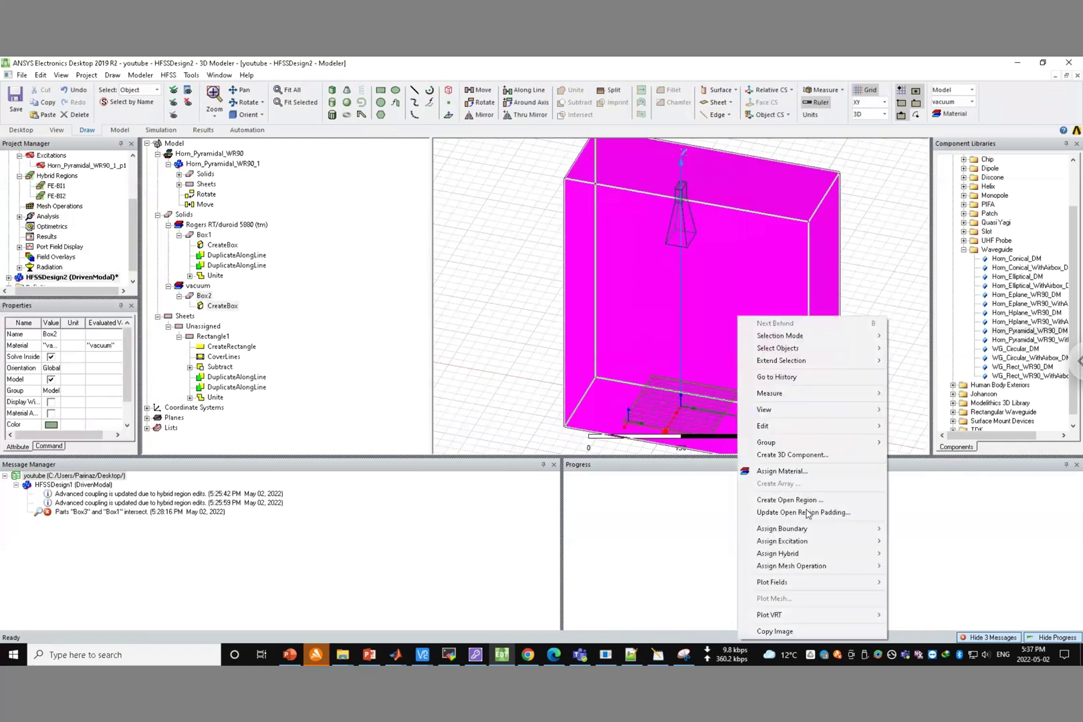
mouse_move(864, 531)
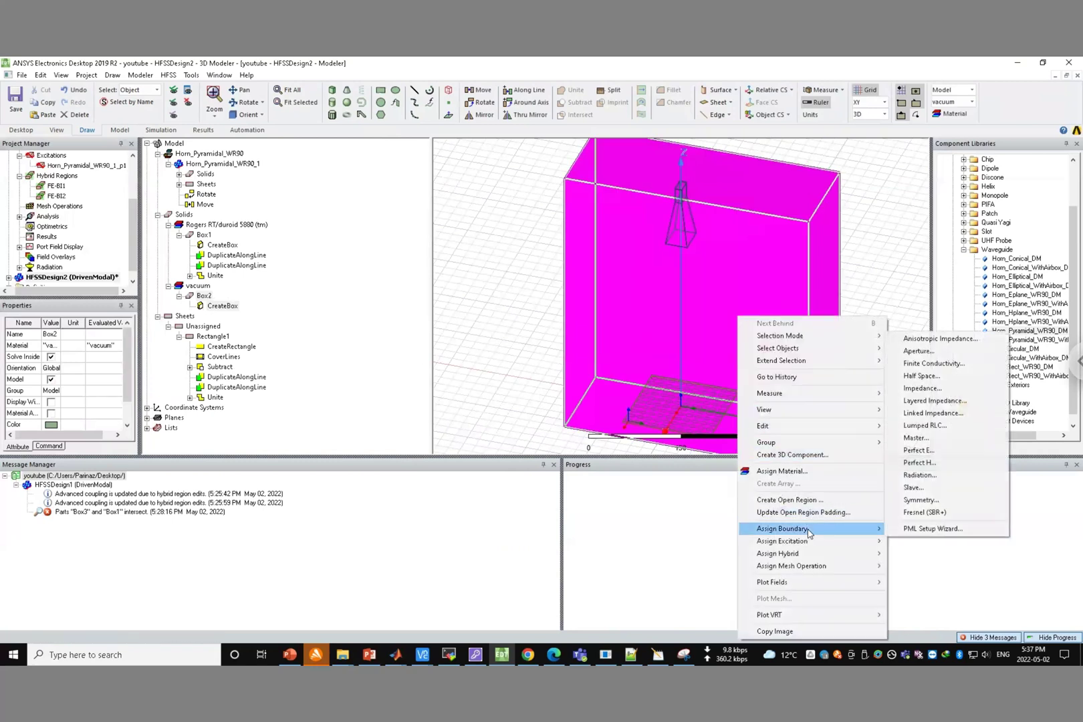
left_click(931, 476)
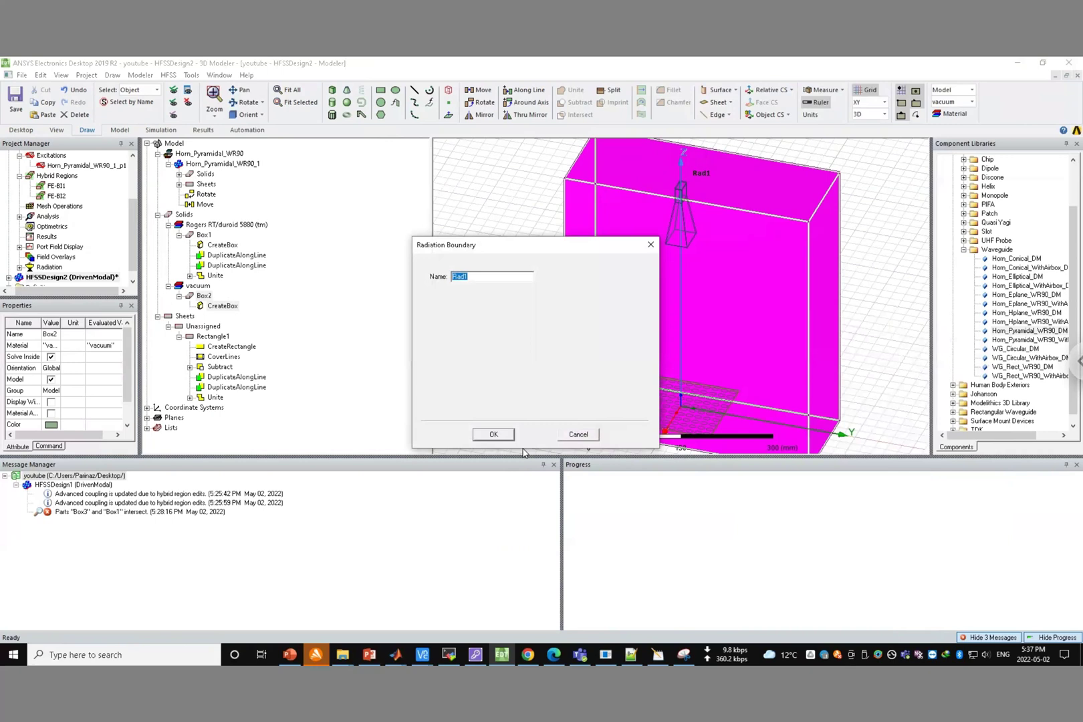
left_click(579, 435)
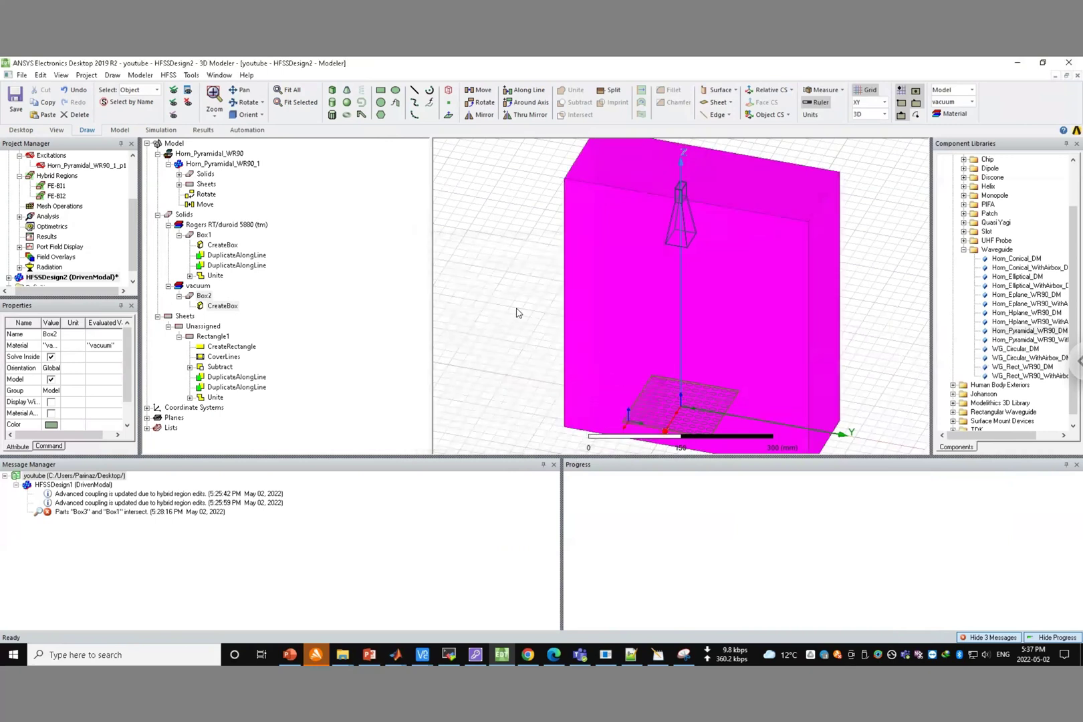
left_click(516, 312)
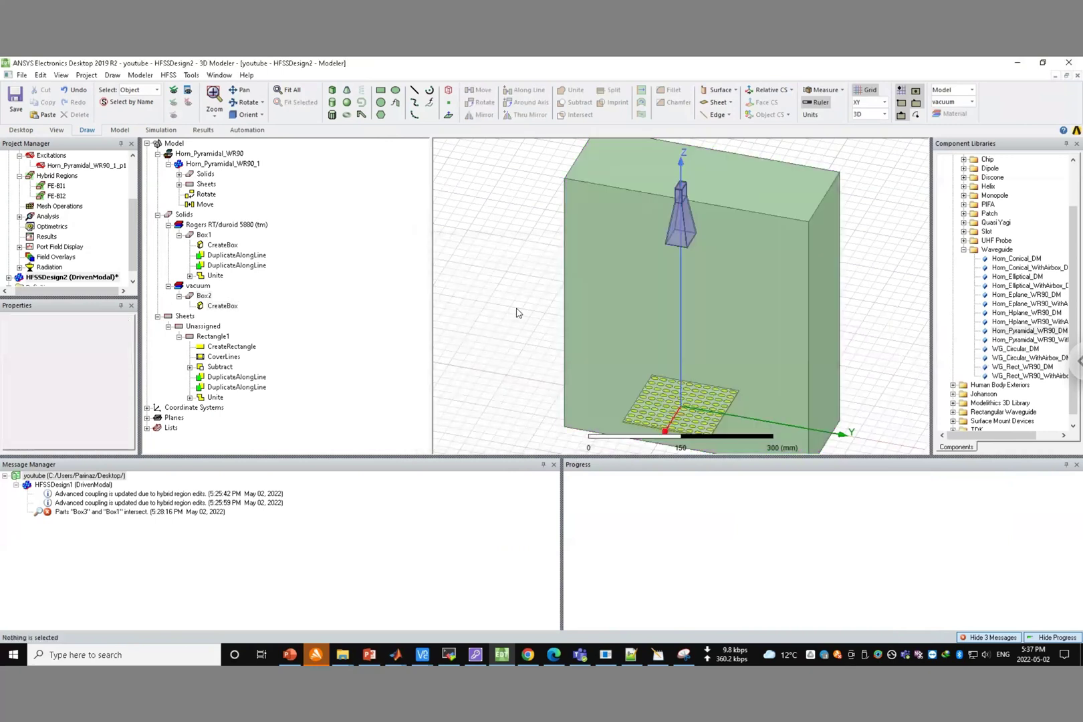
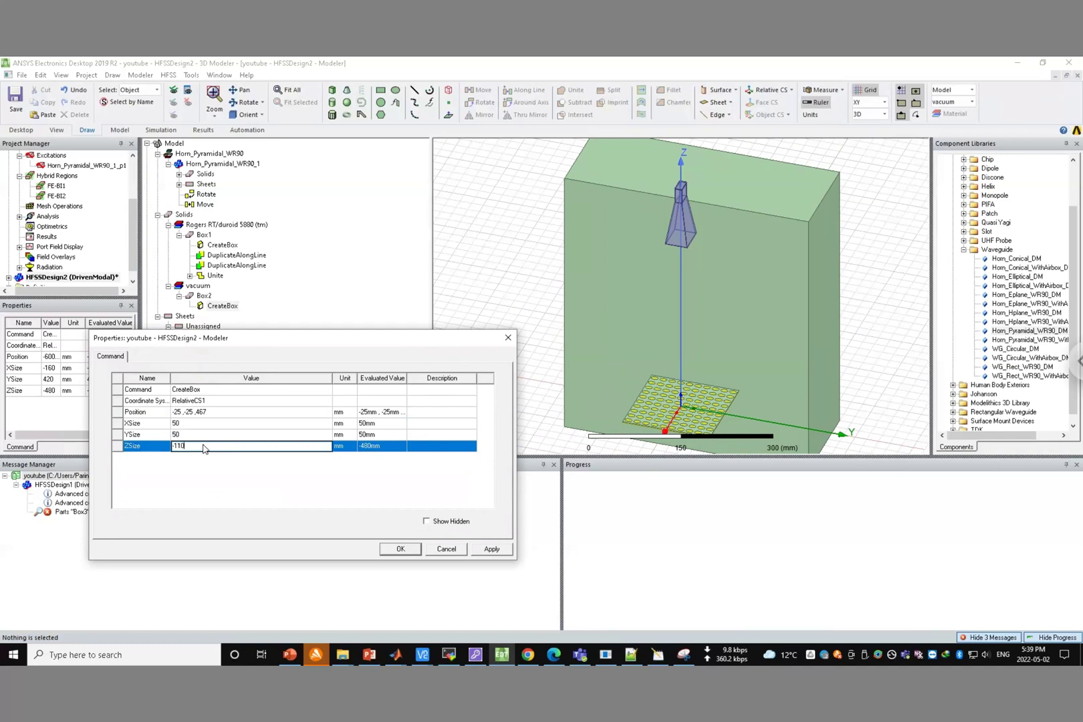
Set the vacuum box's position to -25, -25, 467 mm, X and Y sizes to 50 mm, and Z size to -110 mm.
type("mm")
left_click(286, 483)
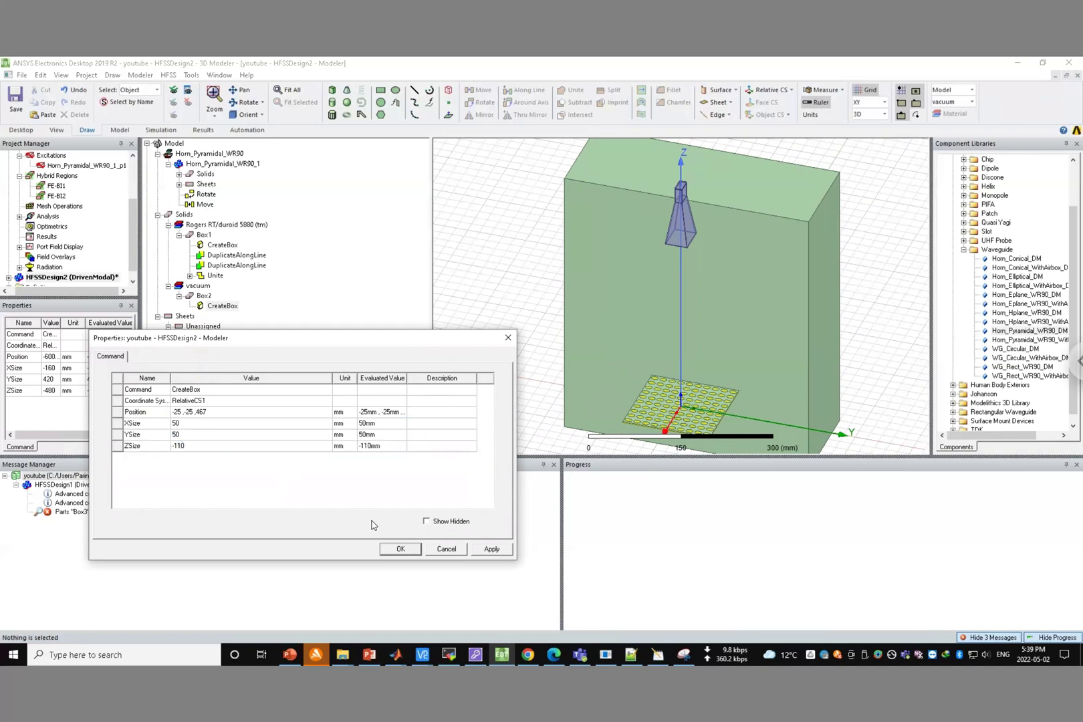
left_click(400, 549)
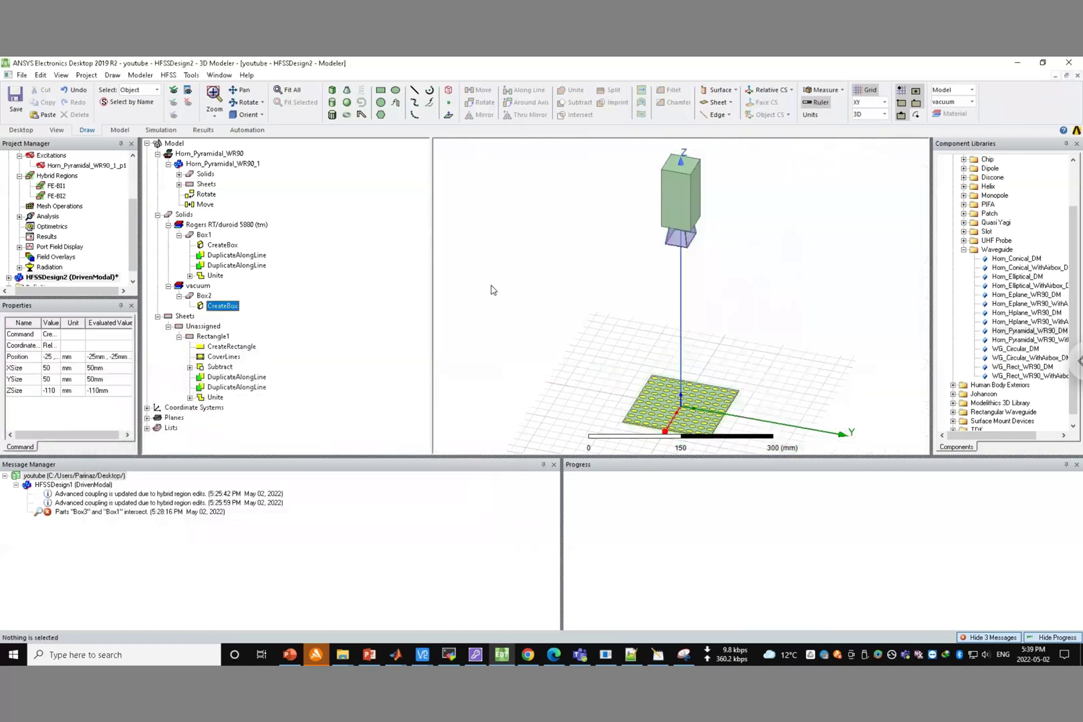
Display the vacuum box around the horn as a wireframe.
double_click(233, 305)
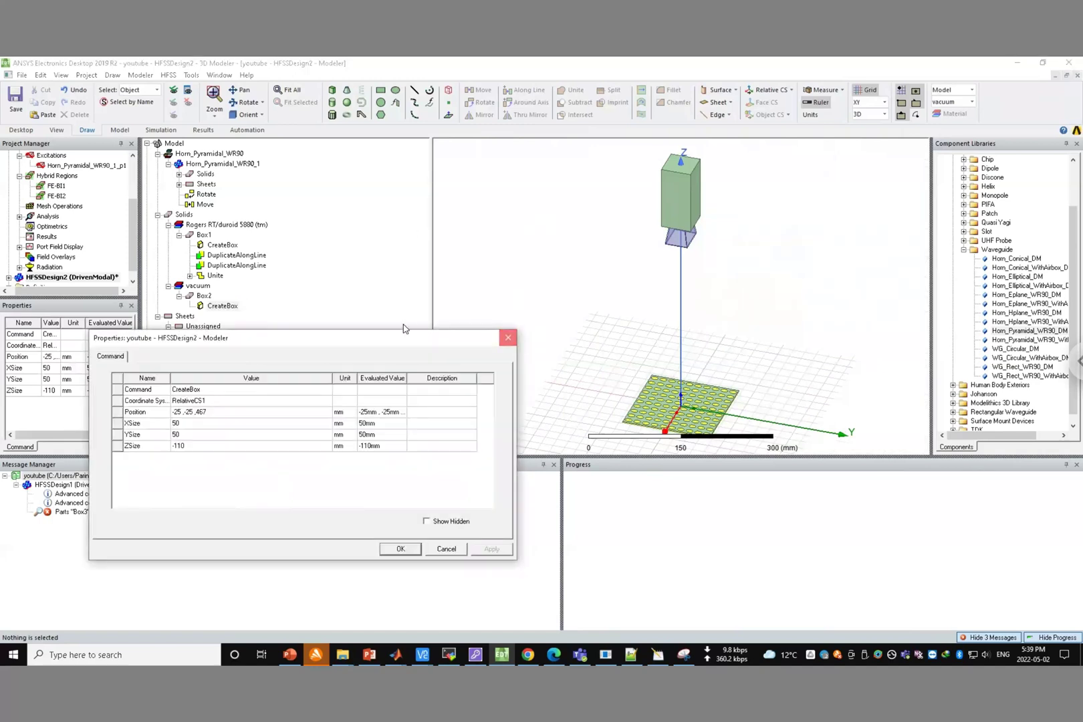
key("Escape")
double_click(203, 296)
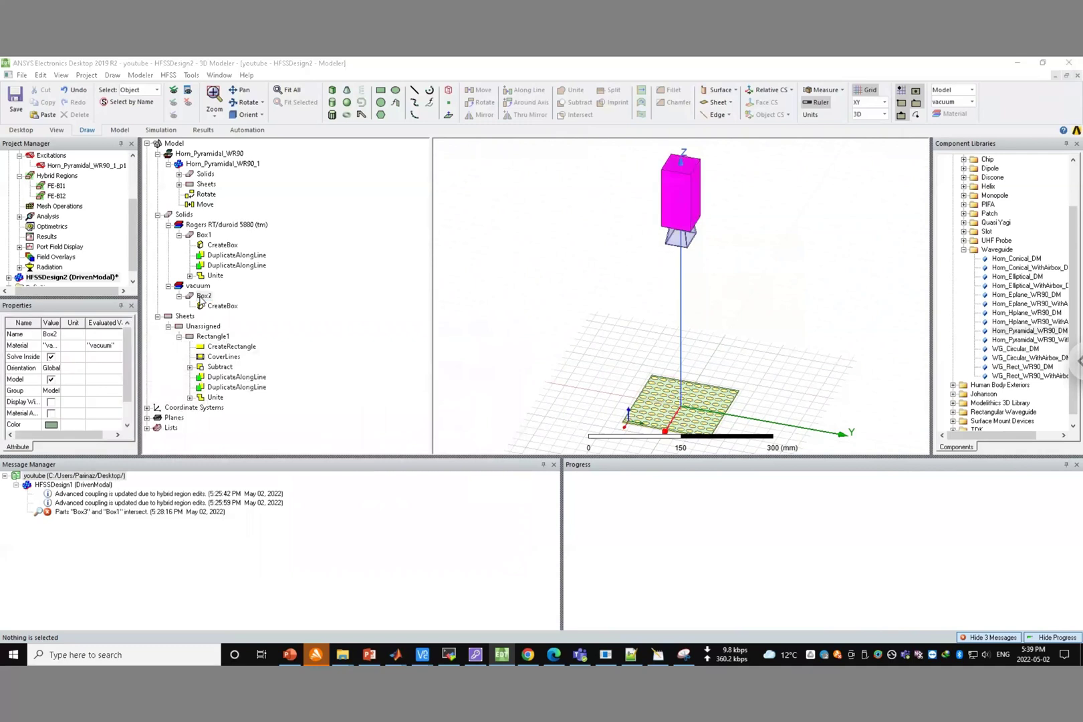
left_click(232, 460)
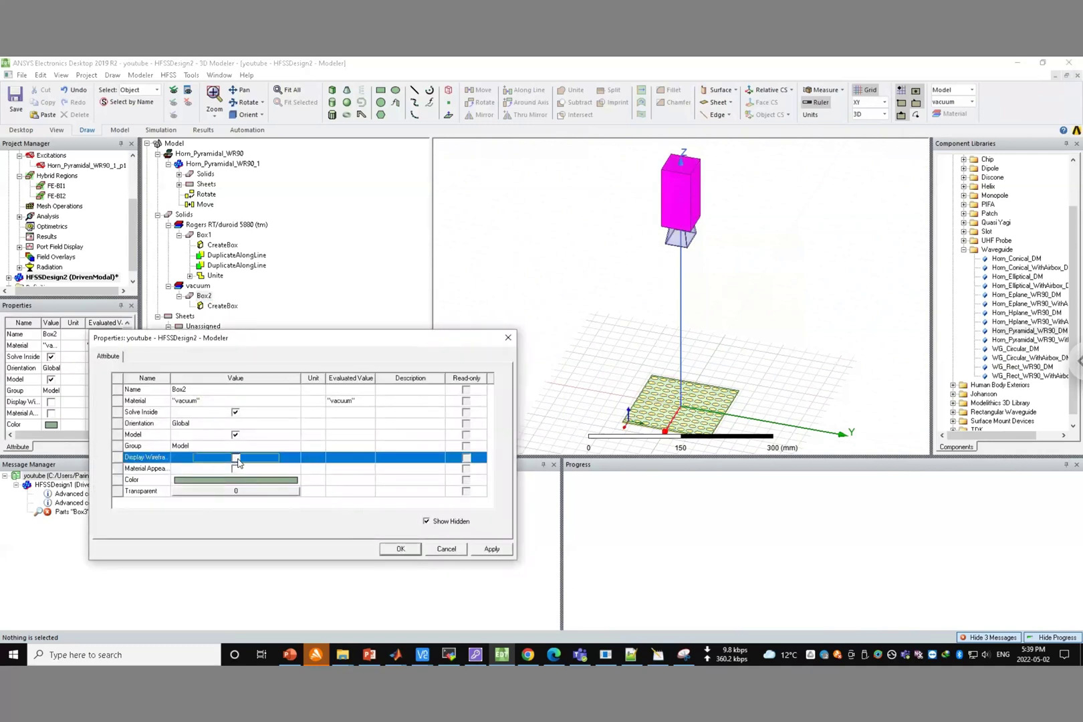
left_click(403, 553)
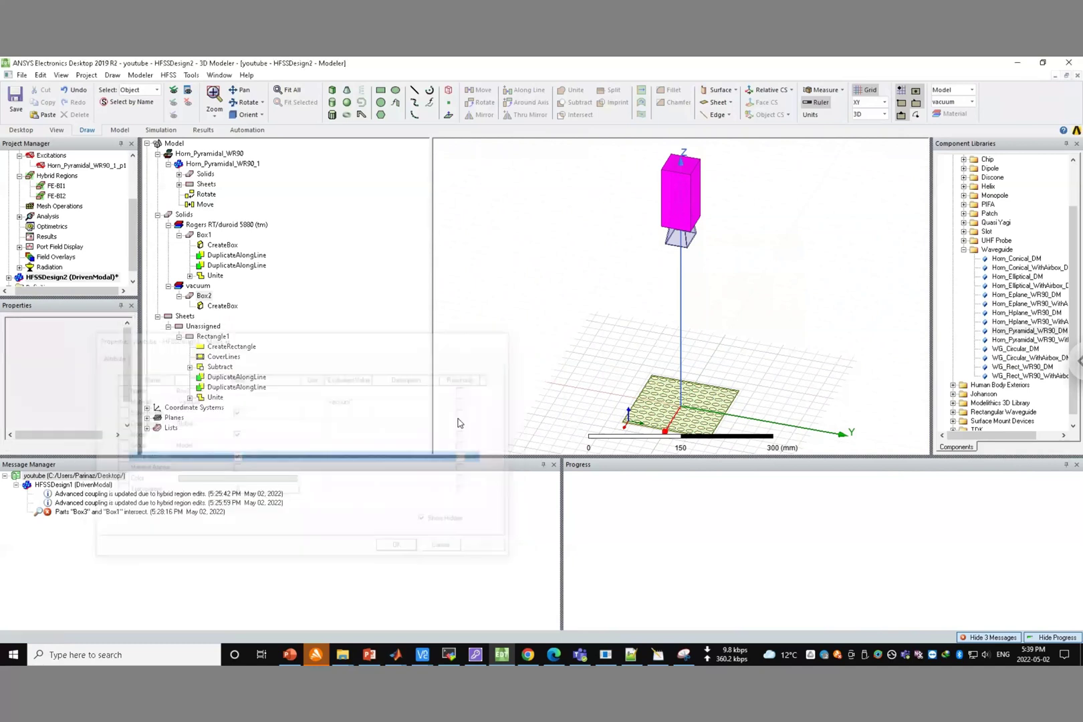
left_click(520, 282)
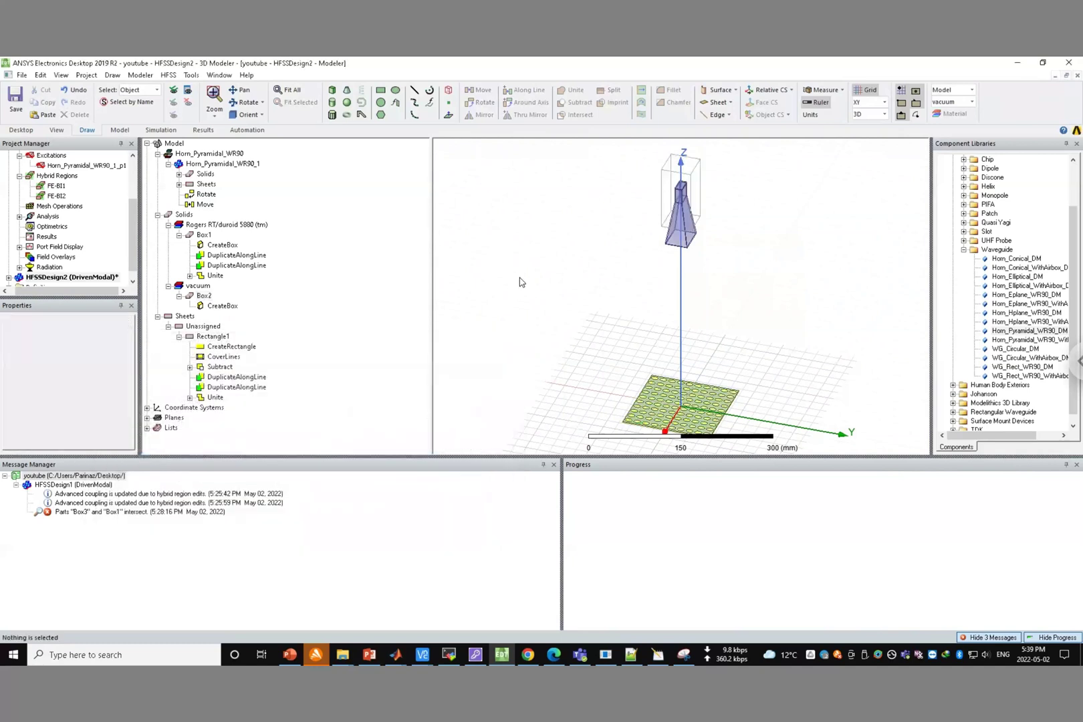
Set the wireframe box's position to -25, -25, 437 mm and apply it.
double_click(226, 307)
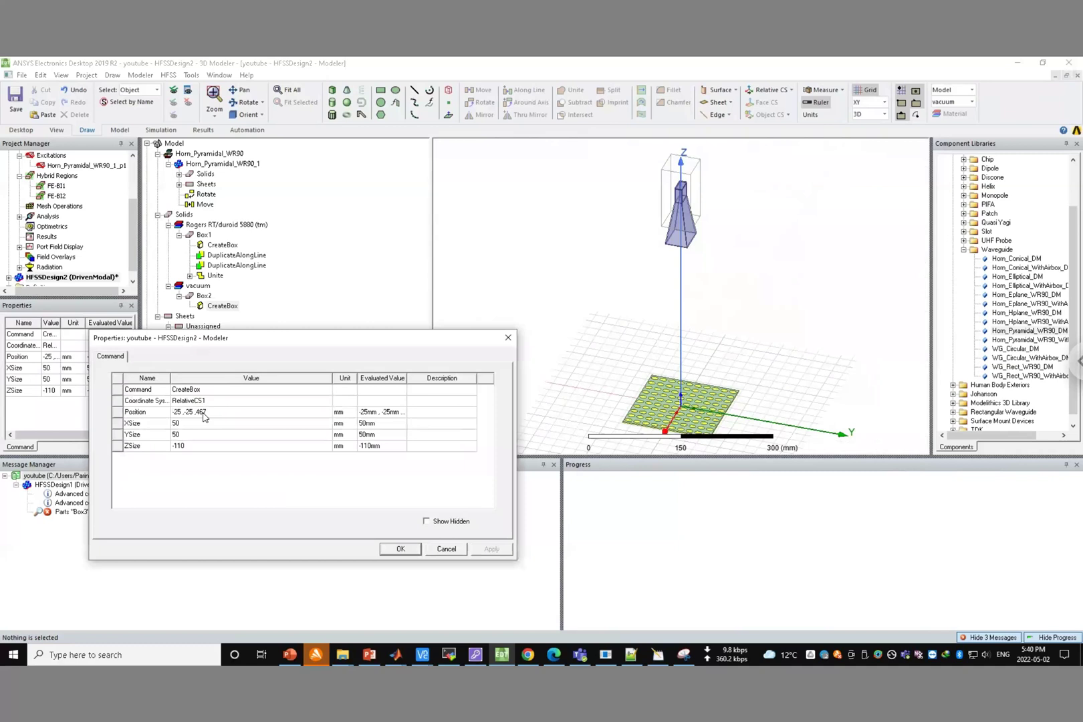
left_click(205, 412)
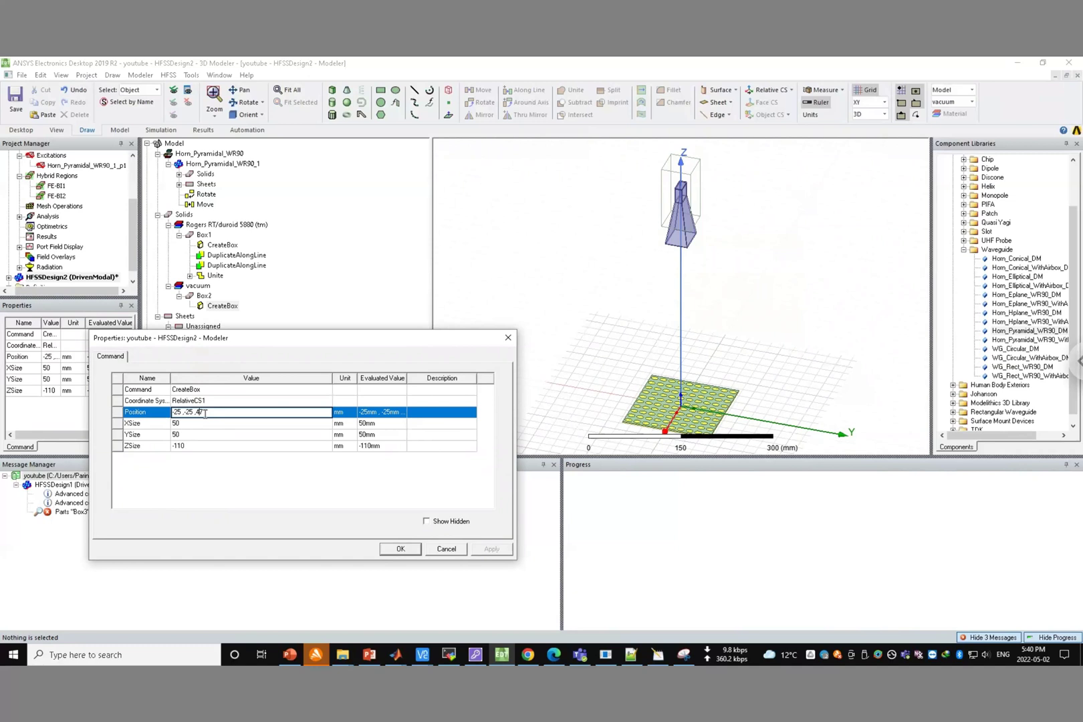
type("3")
left_click(306, 492)
left_click(490, 549)
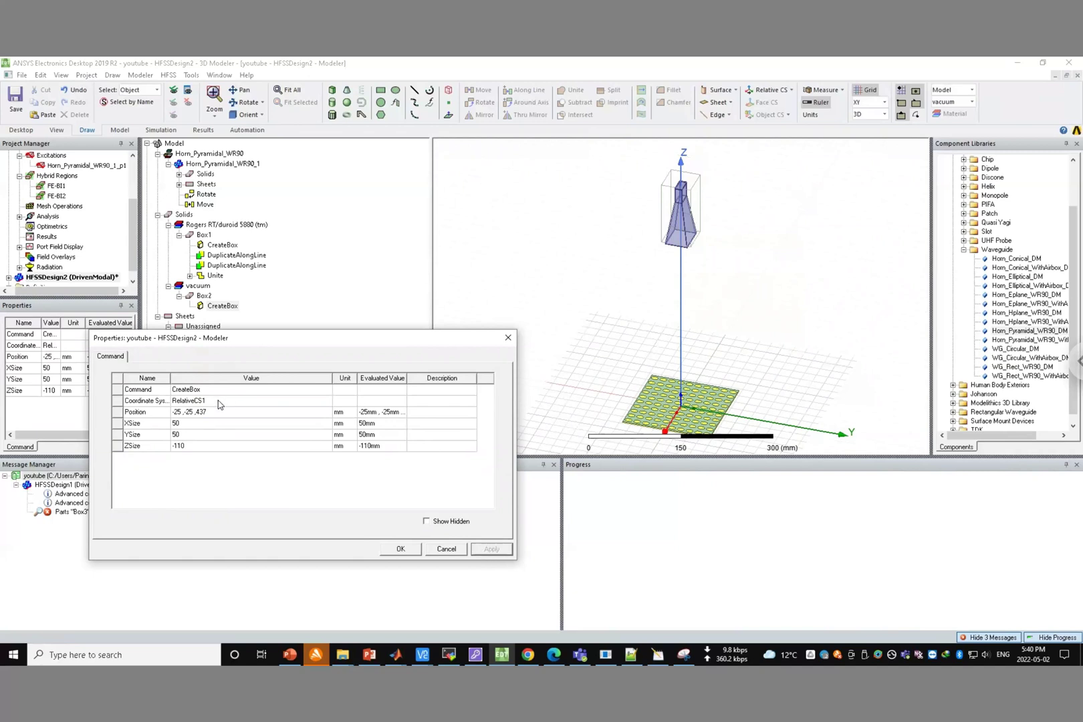
Lower the wireframe box to position -25, -25, 427 mm so that it encloses the horn.
left_click(190, 447)
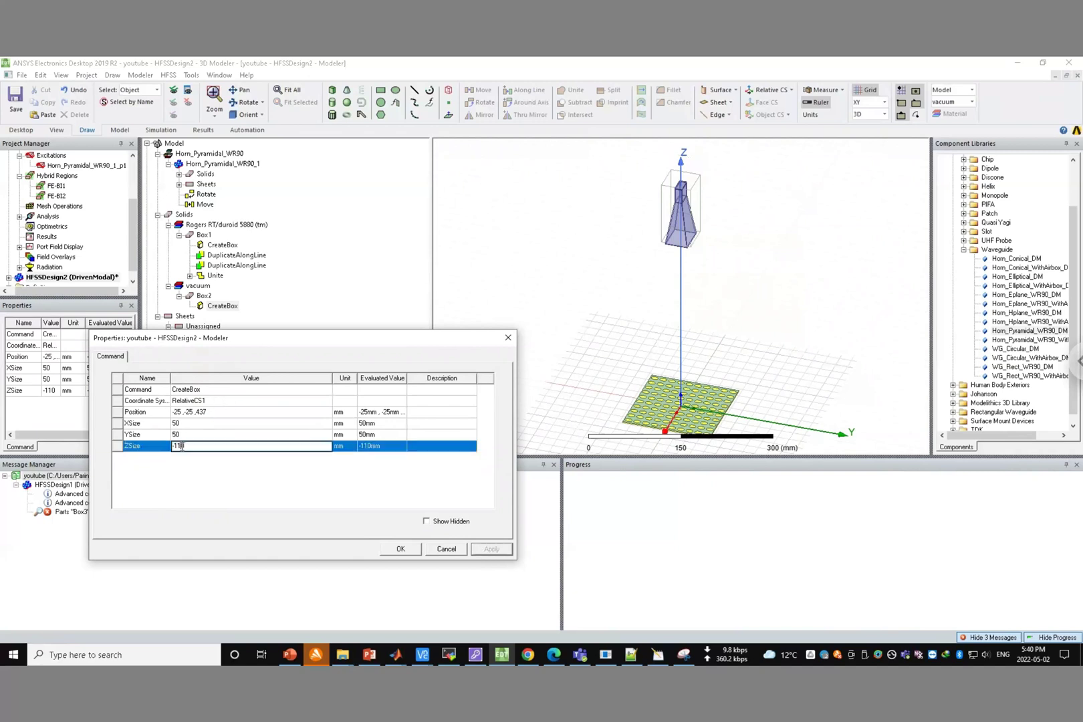
left_click(212, 411)
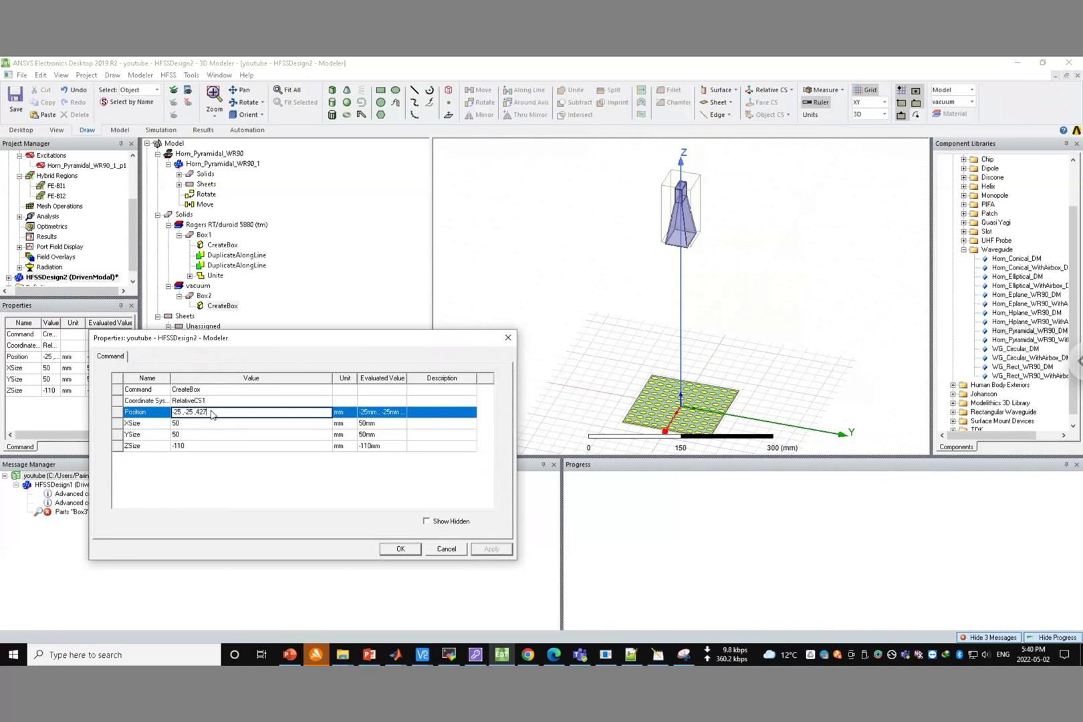
left_click(378, 486)
left_click(496, 548)
left_click(407, 552)
left_click(541, 274)
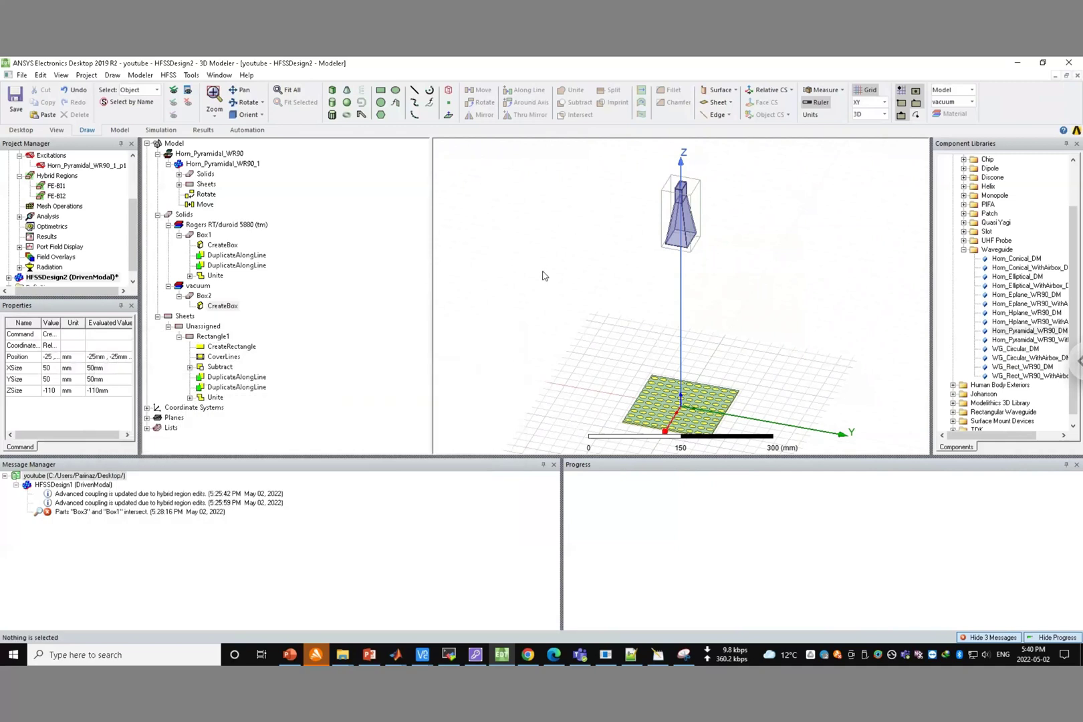
Examine the alignment of the box, horn and patch array in the bottom (+Z) and right (-Y) views.
left_click(257, 115)
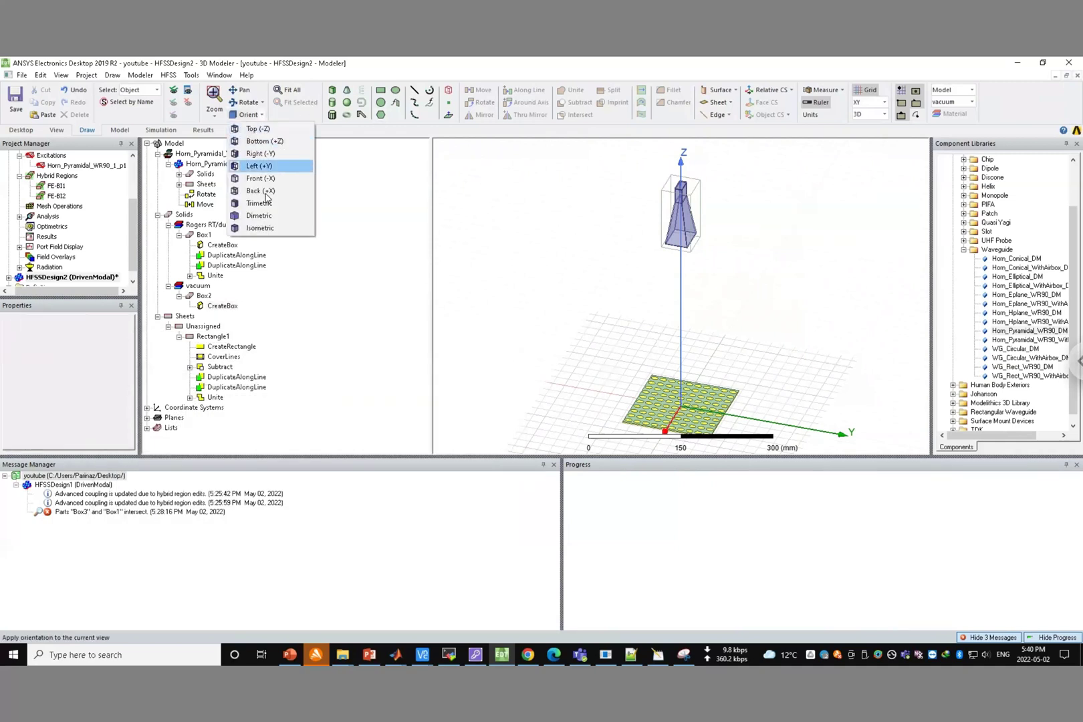
left_click(264, 140)
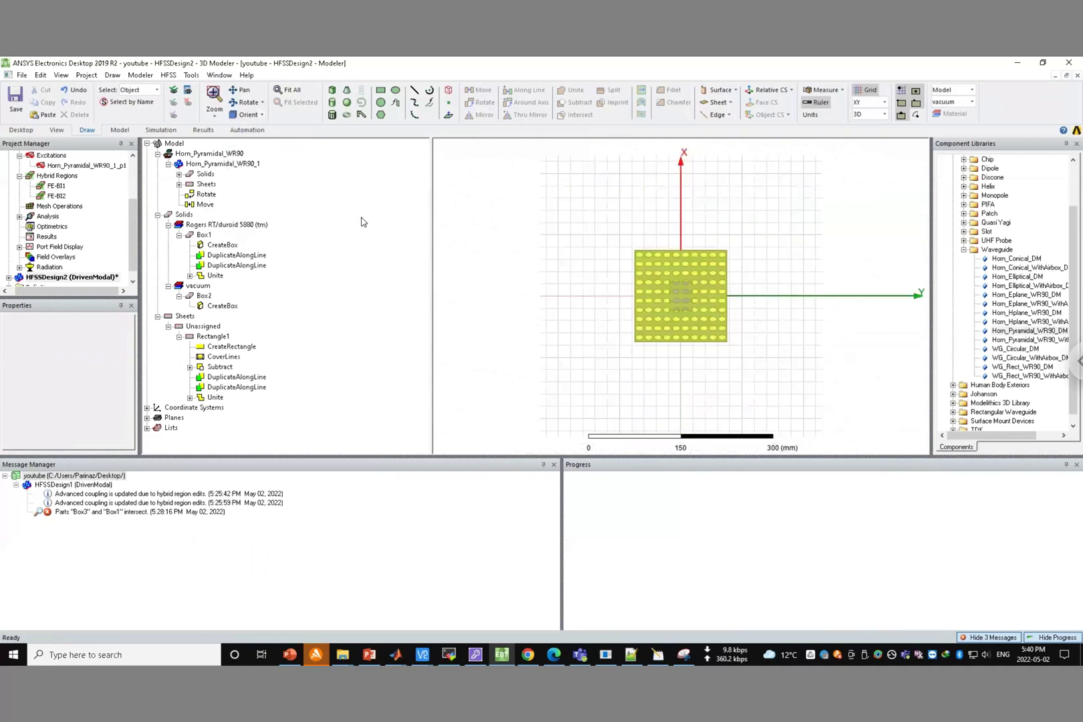
left_click(262, 116)
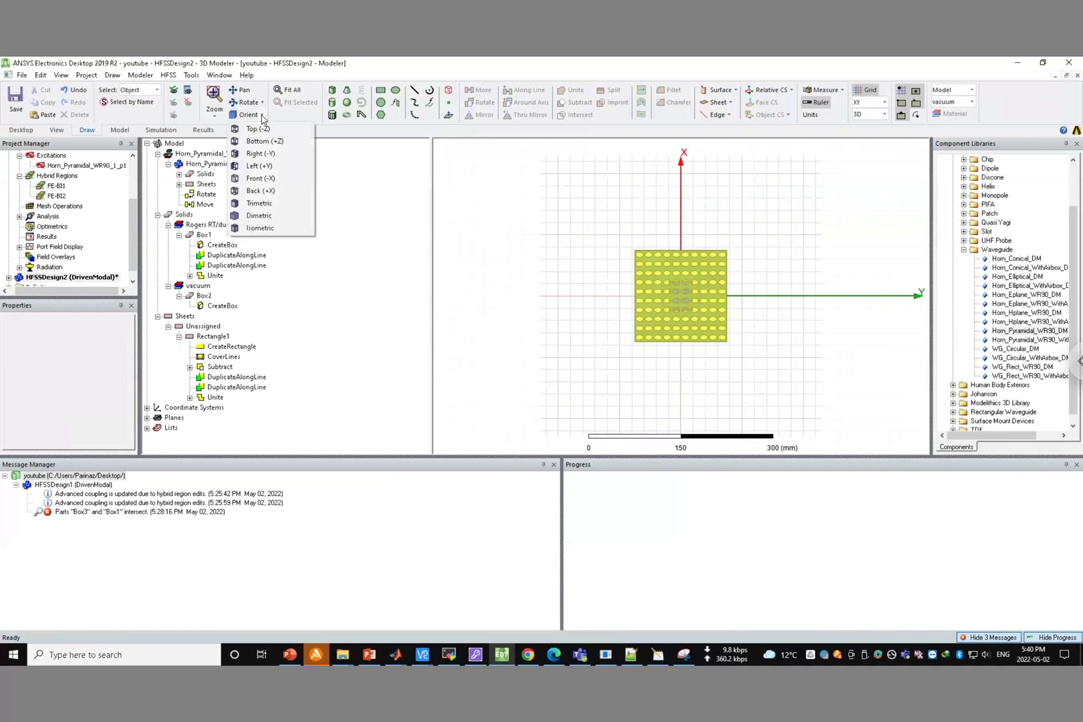
left_click(260, 154)
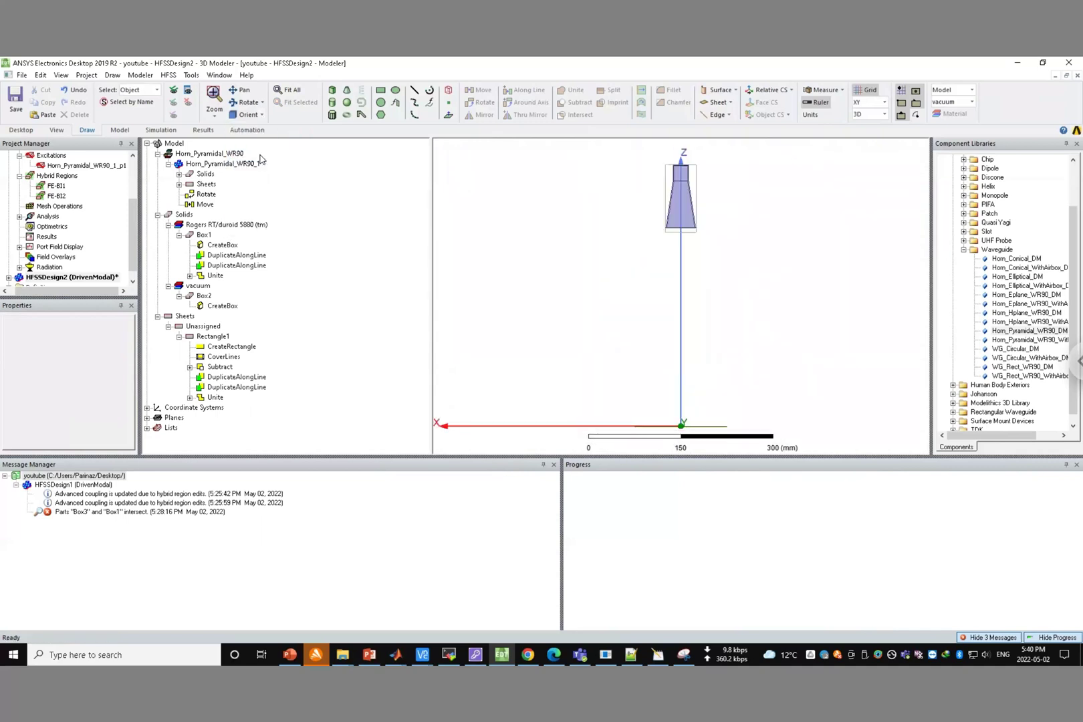
left_click(295, 95)
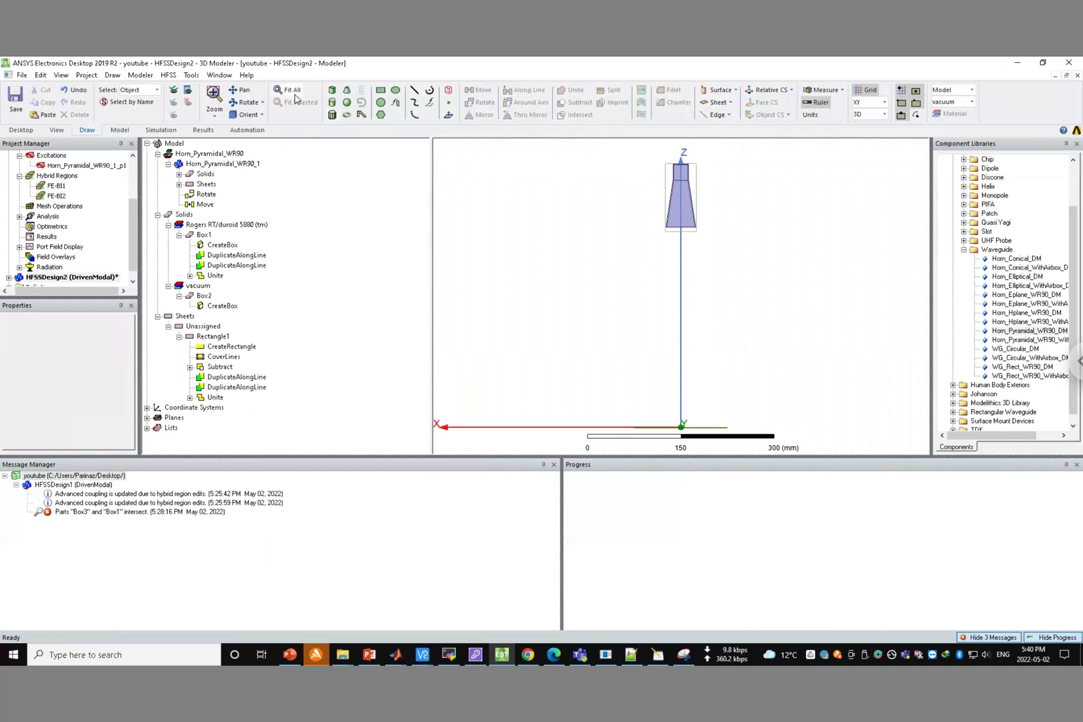
Zoom in on the horn in the side view to examine the box's clearance around its walls and ends.
left_click(214, 115)
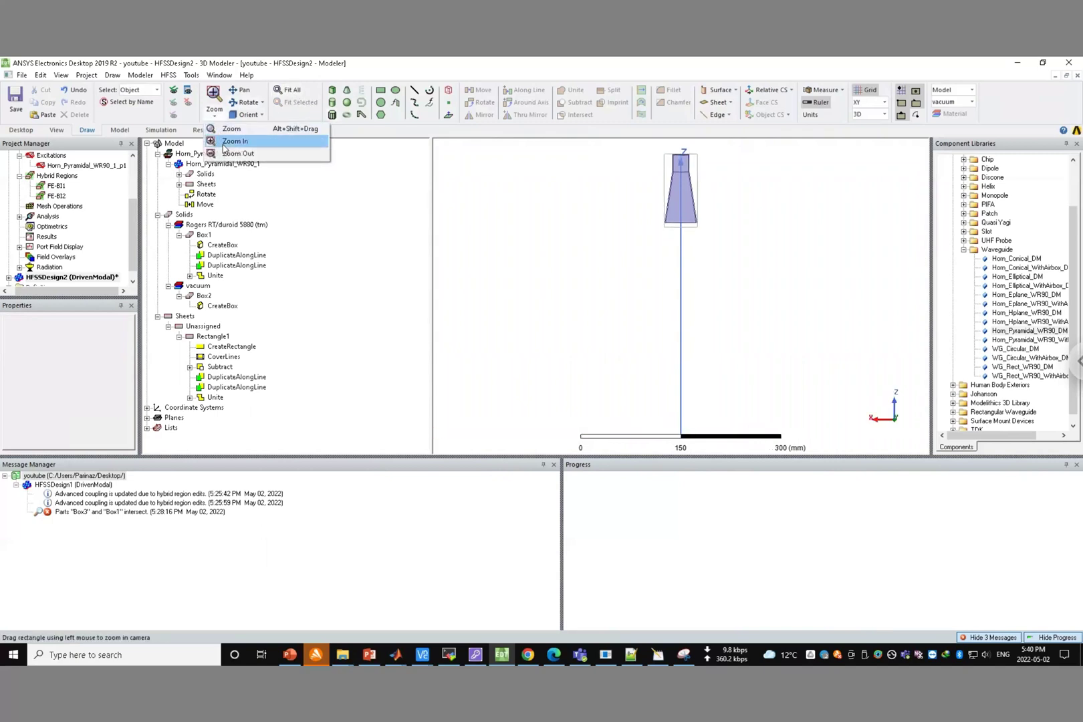
left_click(654, 153)
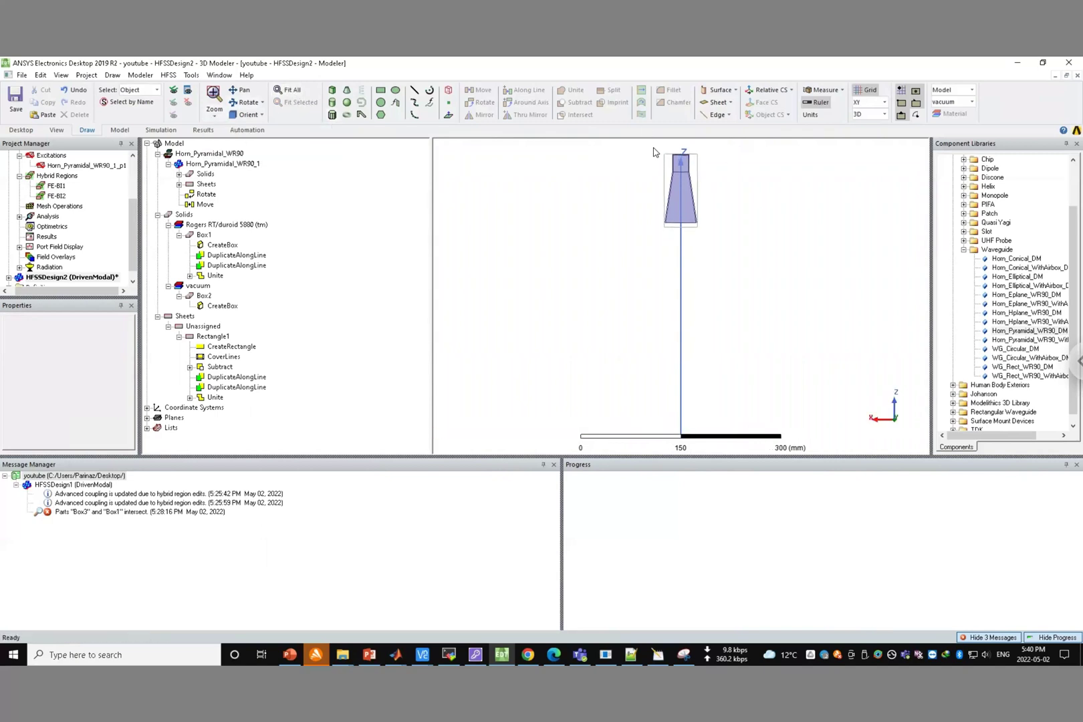
left_click(214, 115)
left_click(646, 200)
left_click_drag(642, 149, 770, 256)
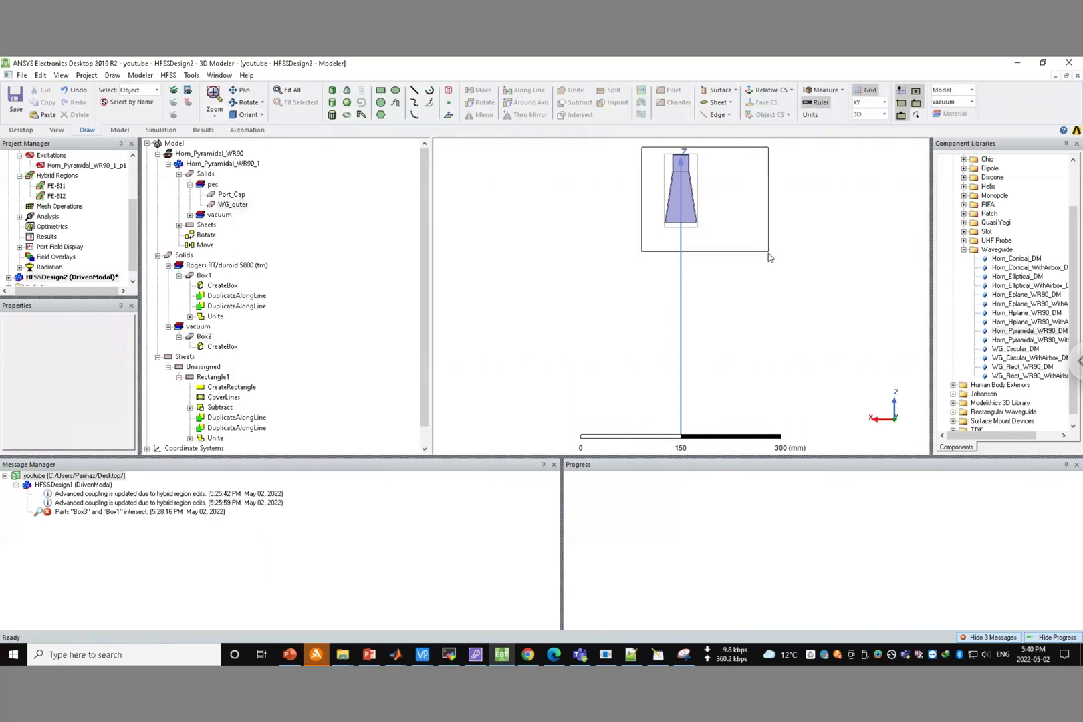
left_click(563, 224)
left_click(213, 118)
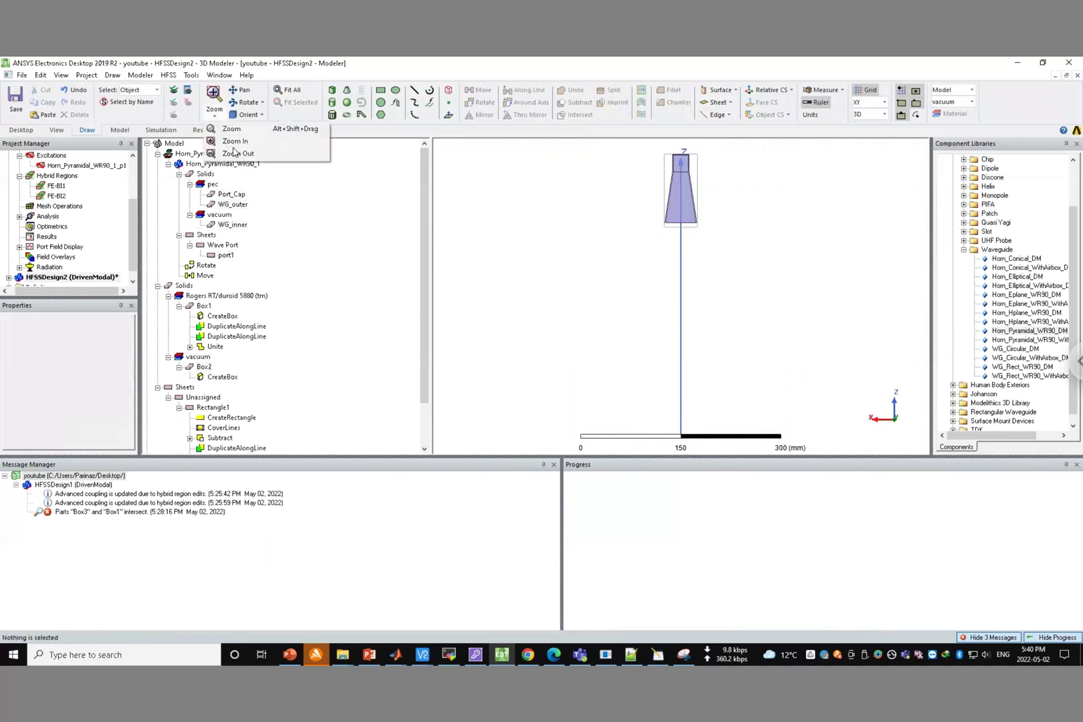
left_click(237, 138)
left_click_drag(651, 146, 729, 255)
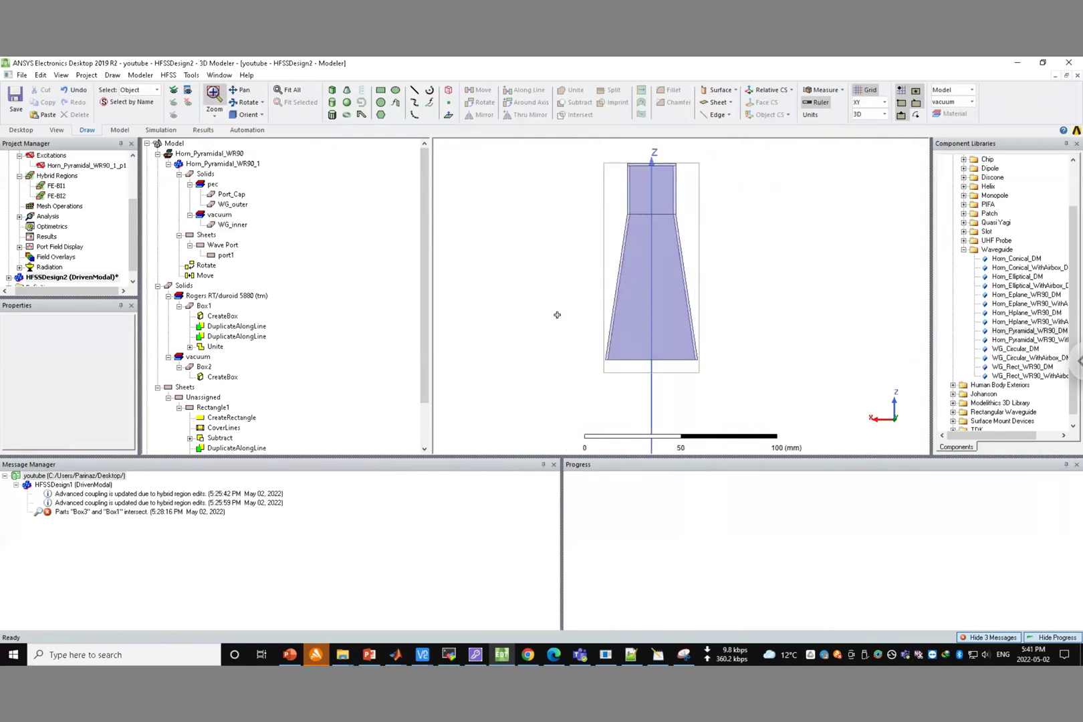
Set the position of the vacuum box around the horn to -25, -25, 428 mm and apply it.
double_click(219, 378)
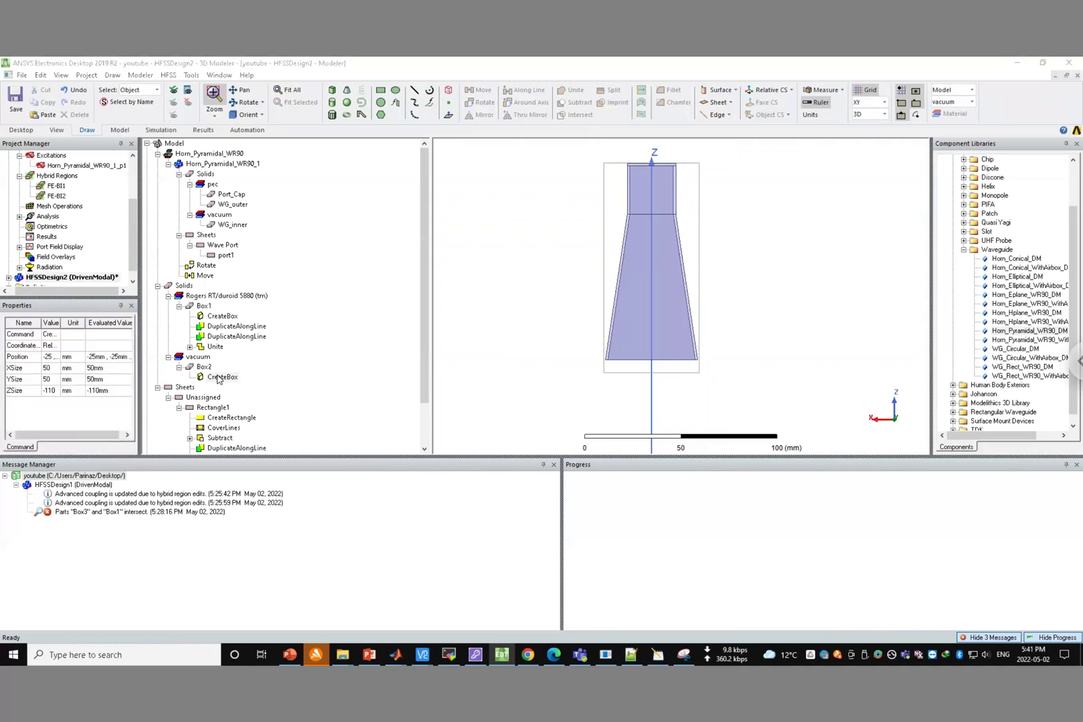
left_click(213, 412)
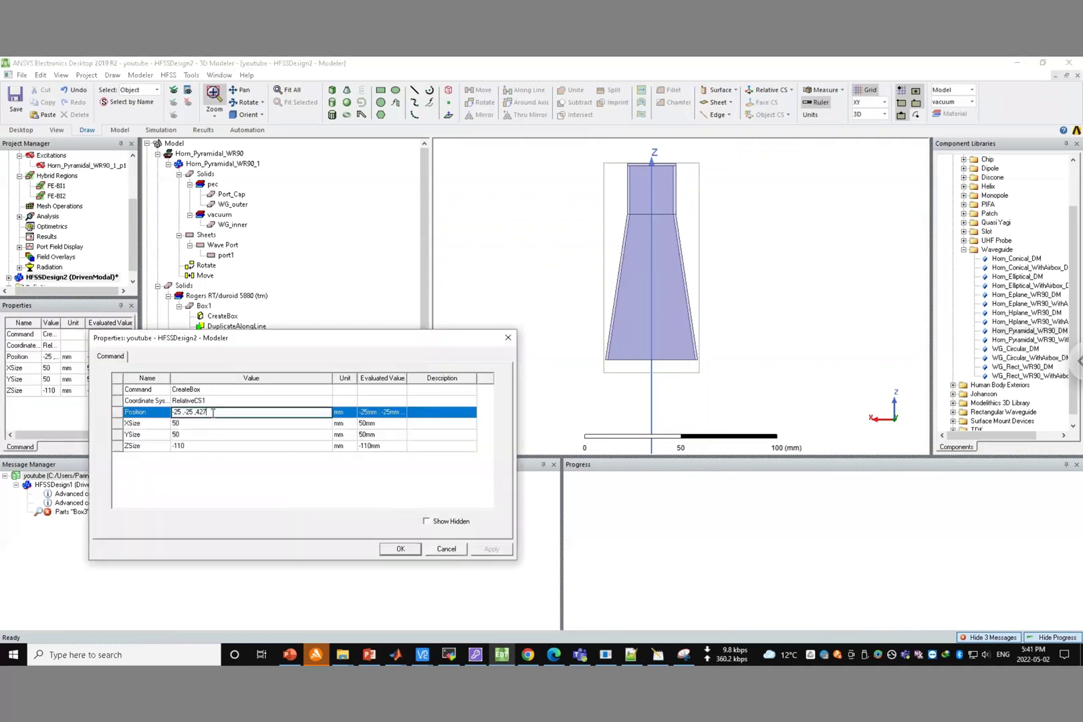
type("8")
left_click(260, 479)
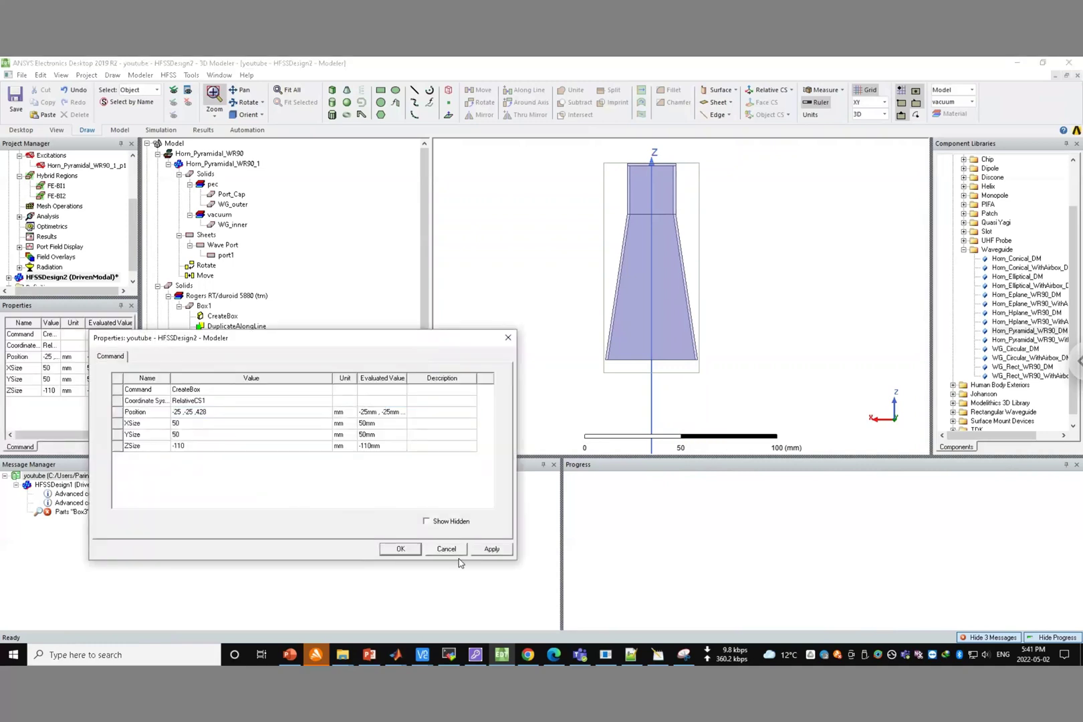
left_click(491, 551)
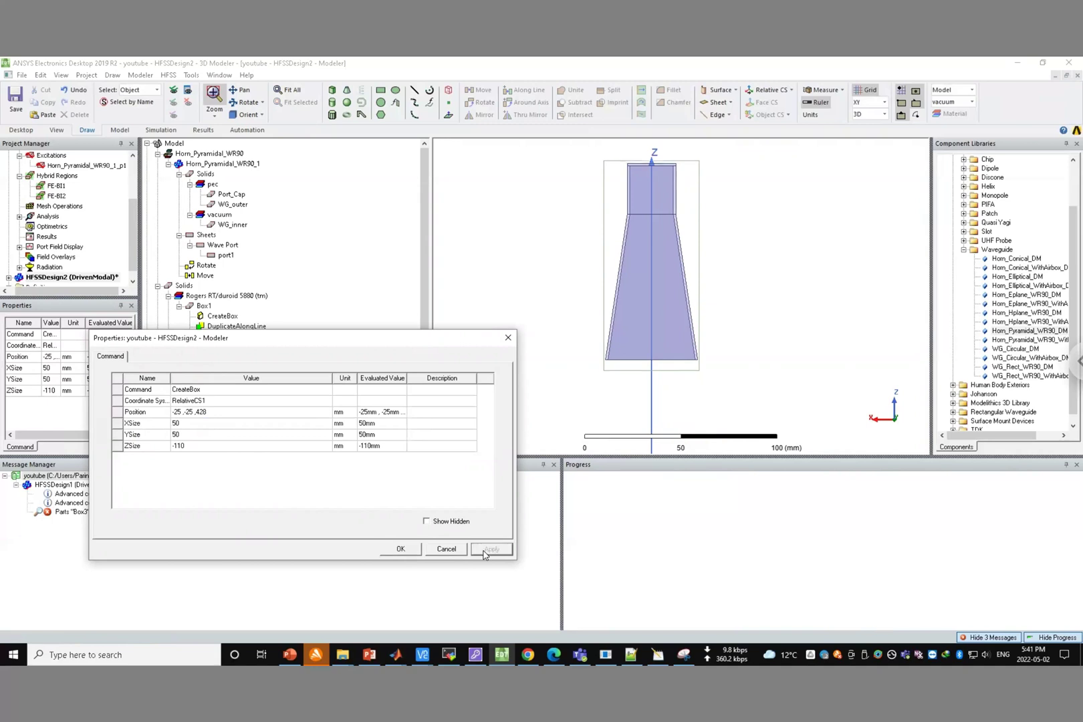
Widen the horn's vacuum box to 52 mm in X and Y and set its position to -26, -26, 428 mm.
left_click(182, 412)
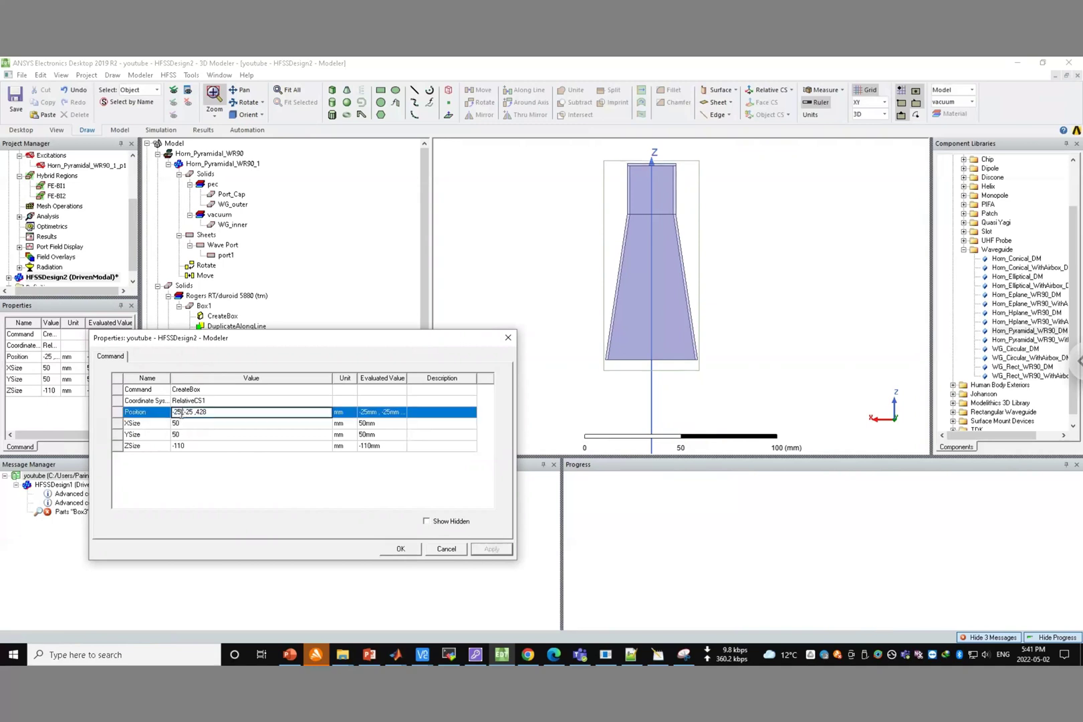
type("6")
key("Left")
key("BackSpace")
left_click(189, 424)
type("2")
left_click(189, 434)
key("BackSpace")
type("2")
left_click(249, 475)
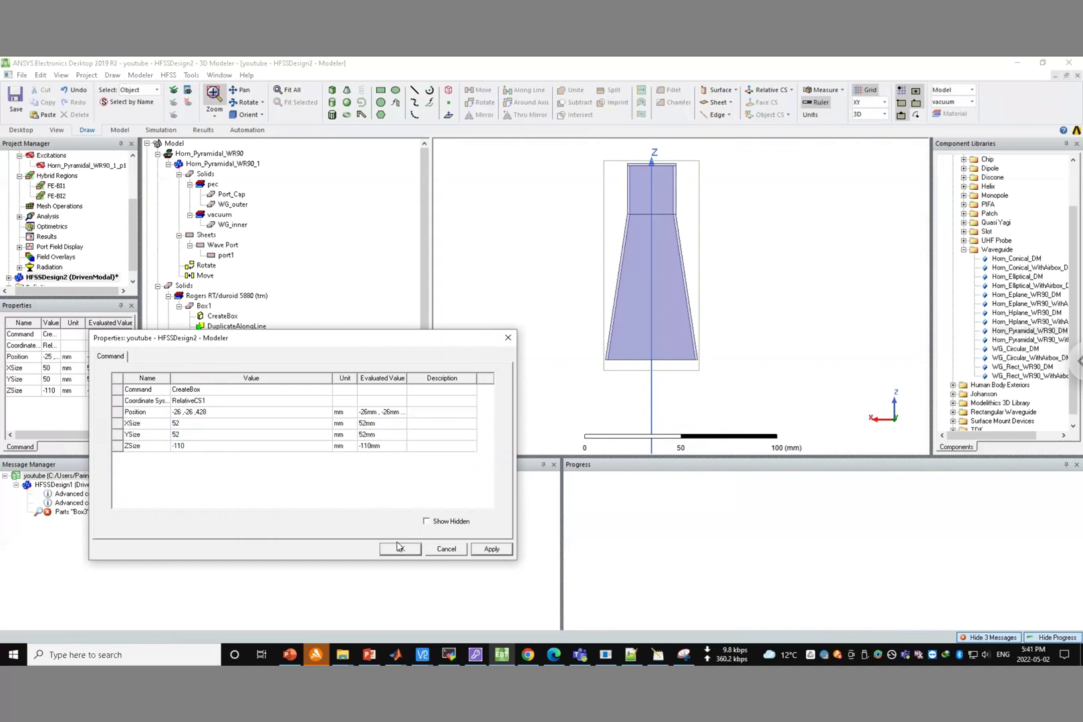
left_click(493, 549)
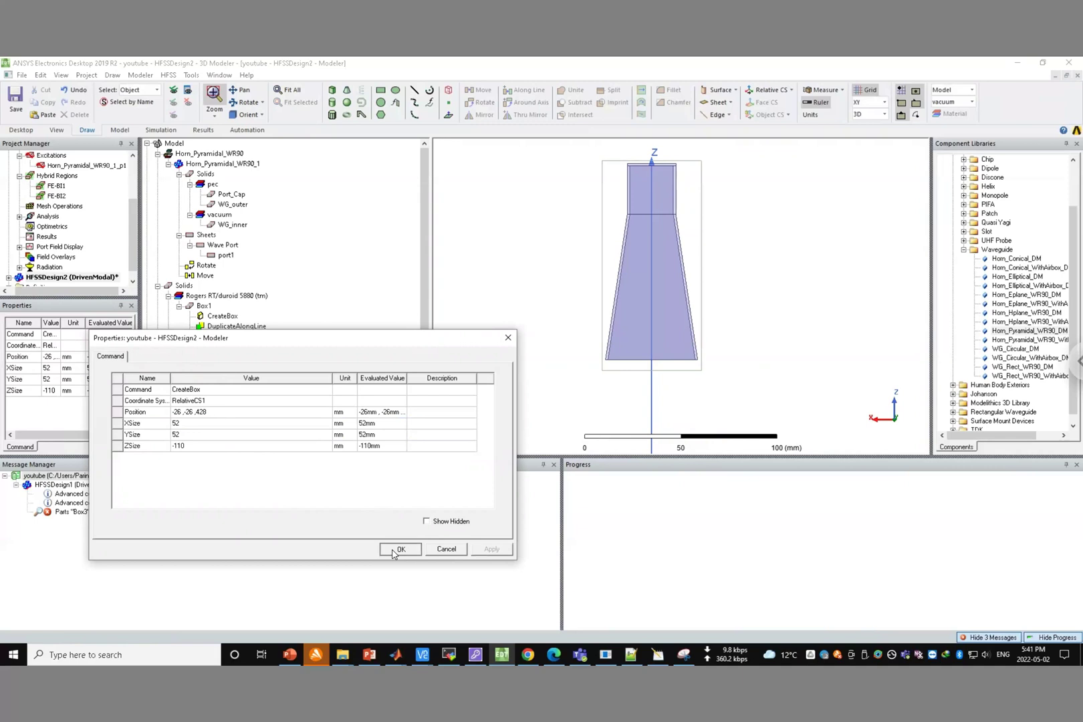
left_click(399, 549)
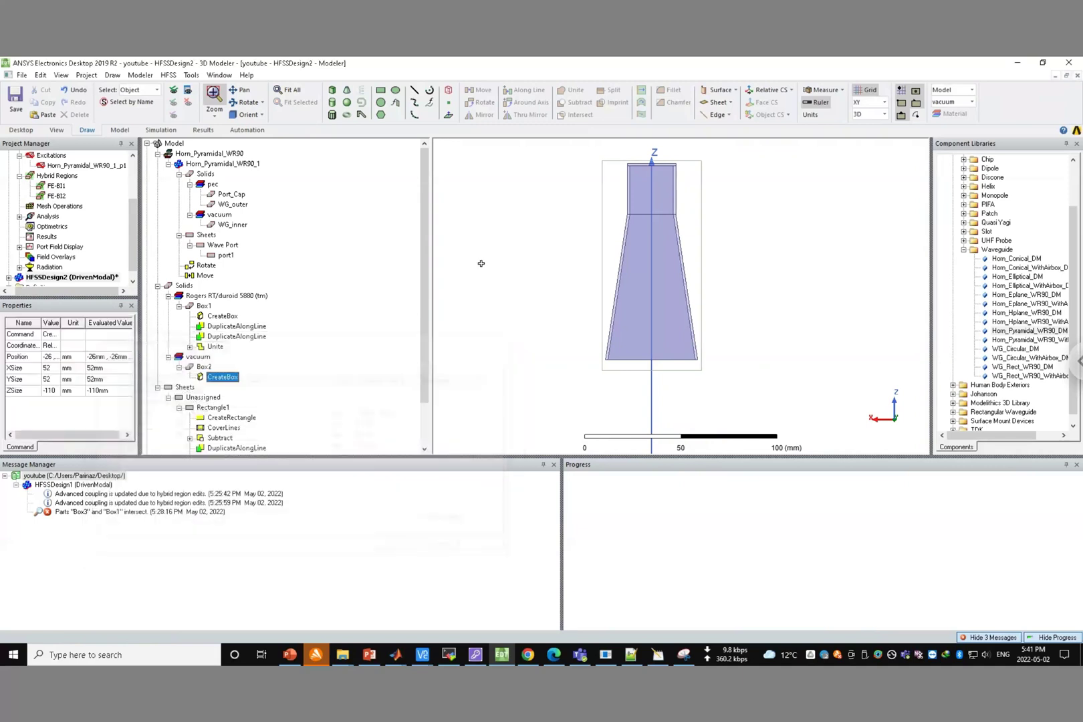
Draw a second vacuum box over the patch array, about 220 by 240 by 40 mm, in a trimetric view.
left_click(263, 116)
left_click(265, 204)
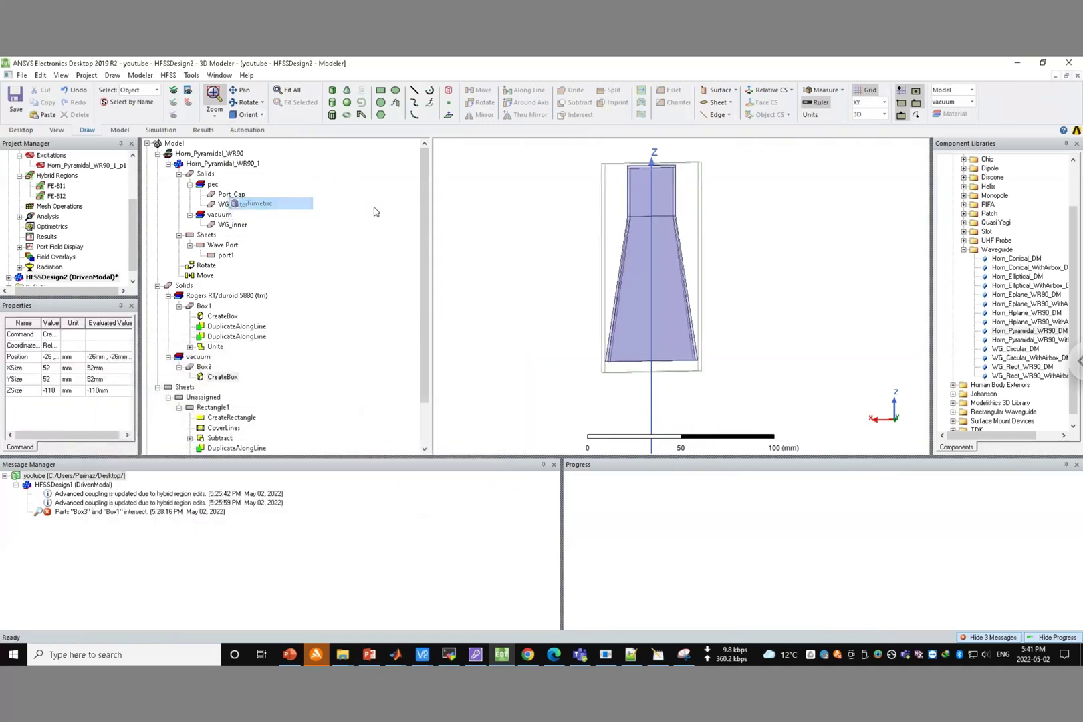
left_click(288, 89)
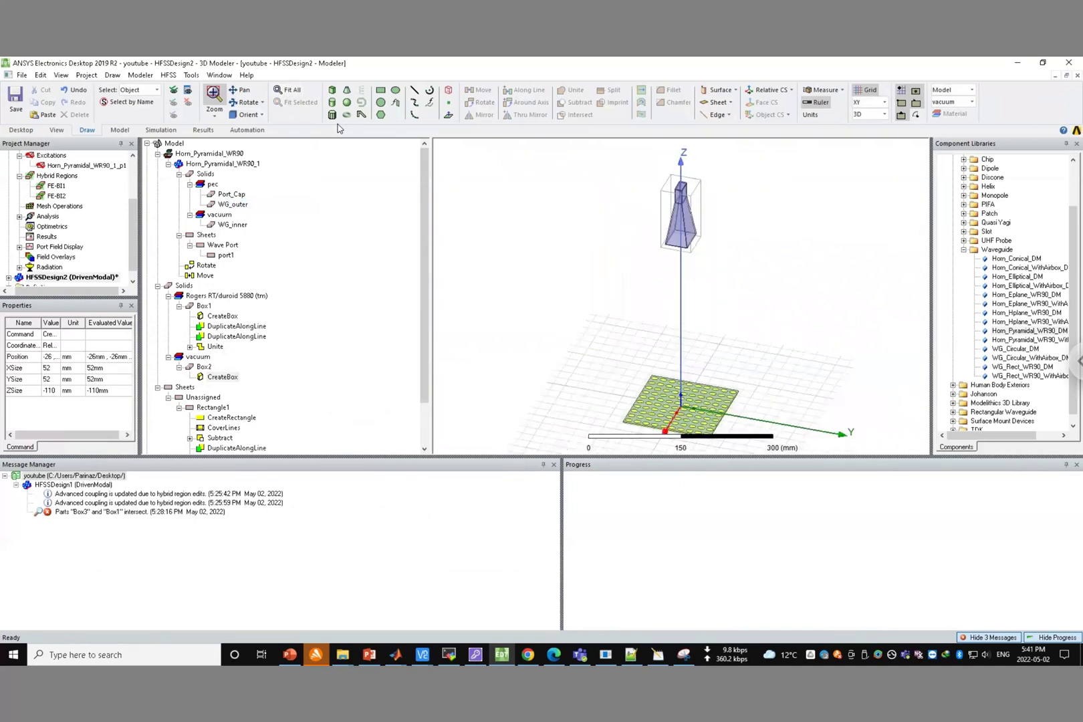
left_click(334, 92)
left_click(629, 360)
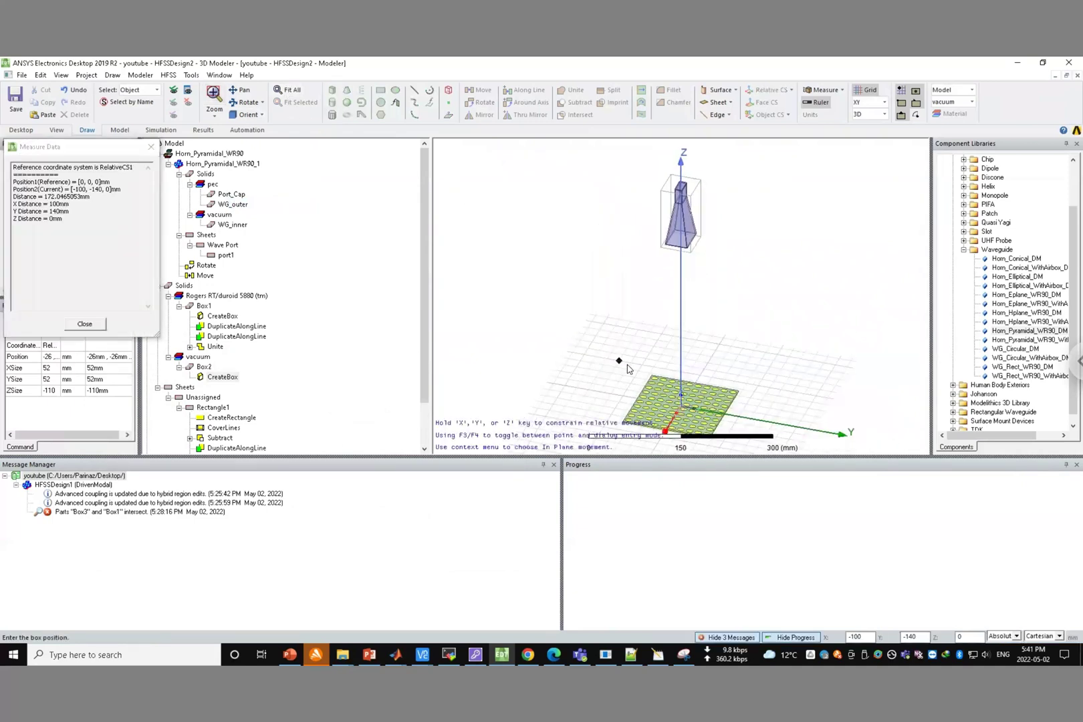
left_click(742, 453)
left_click(642, 401)
Set the array box's position to -76, -76, -1 mm and its X size to 152 mm.
double_click(223, 399)
left_click(235, 412)
left_click(234, 413)
key("BackSpace")
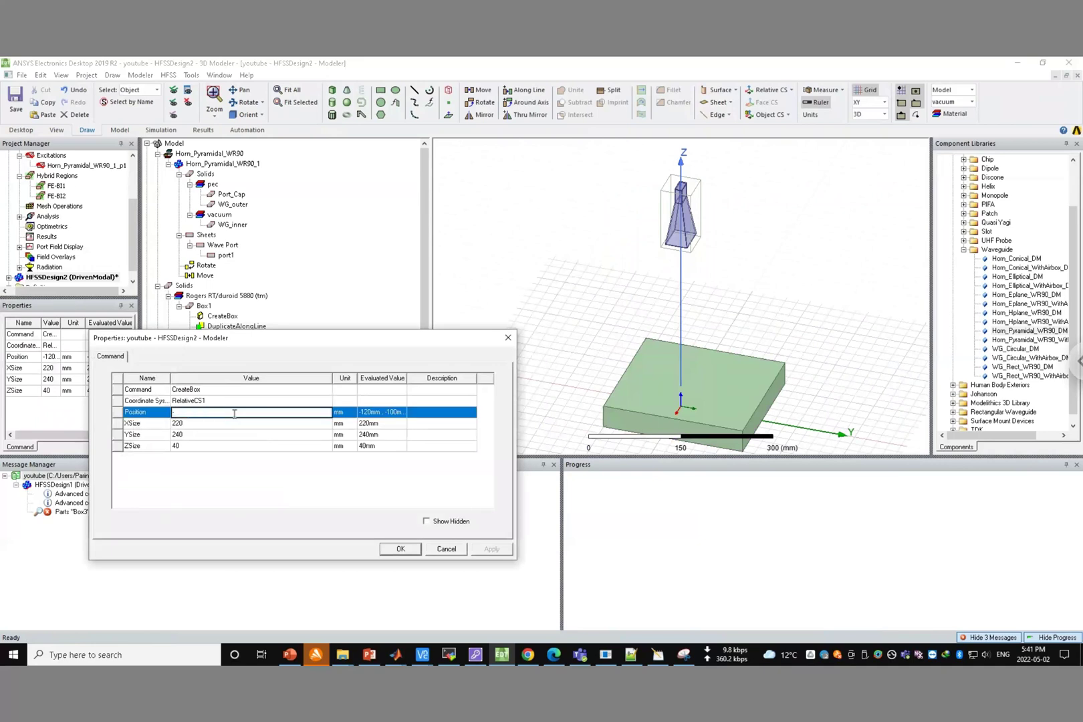
left_click(215, 424)
left_click(216, 423)
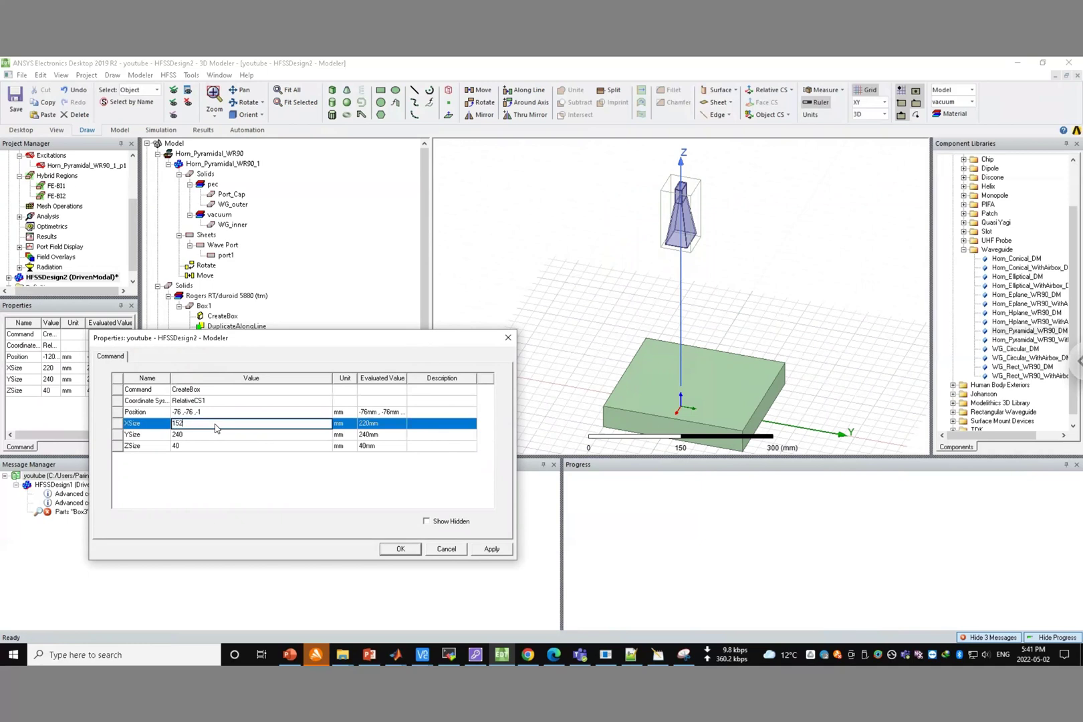
Set the array box's Y size to 152 mm and its Z size to h+2mm, and confirm the dimensions.
left_click(206, 438)
left_click(207, 438)
type("152mm")
left_click(192, 445)
left_click(193, 445)
type("h+2mm")
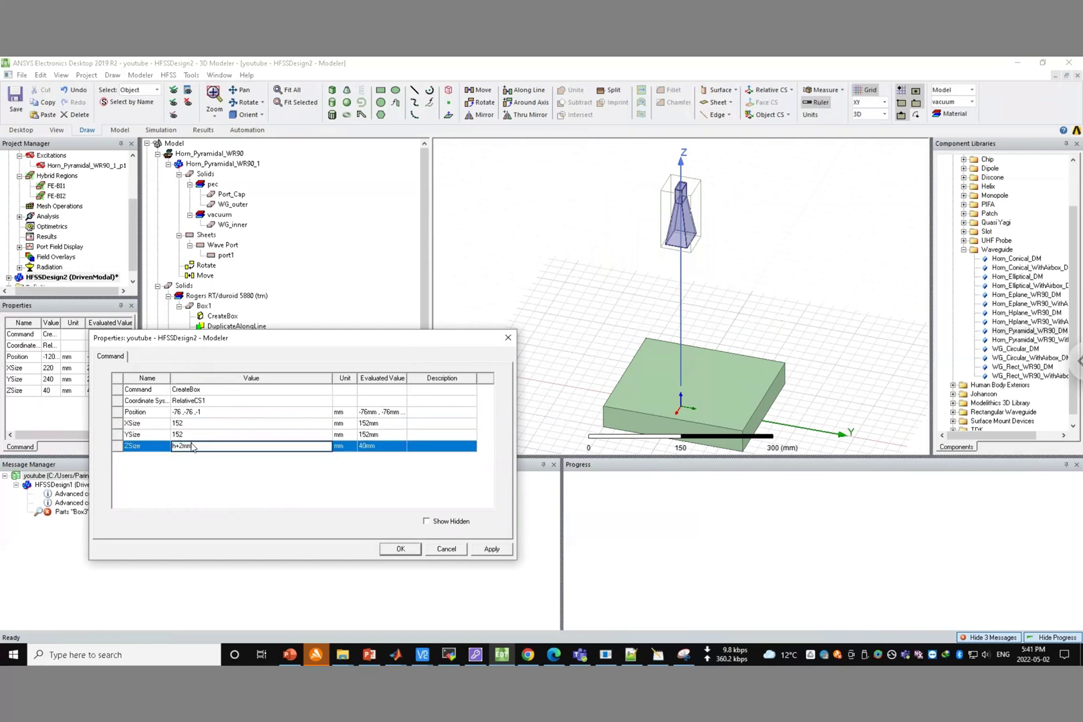
left_click(243, 474)
left_click(397, 550)
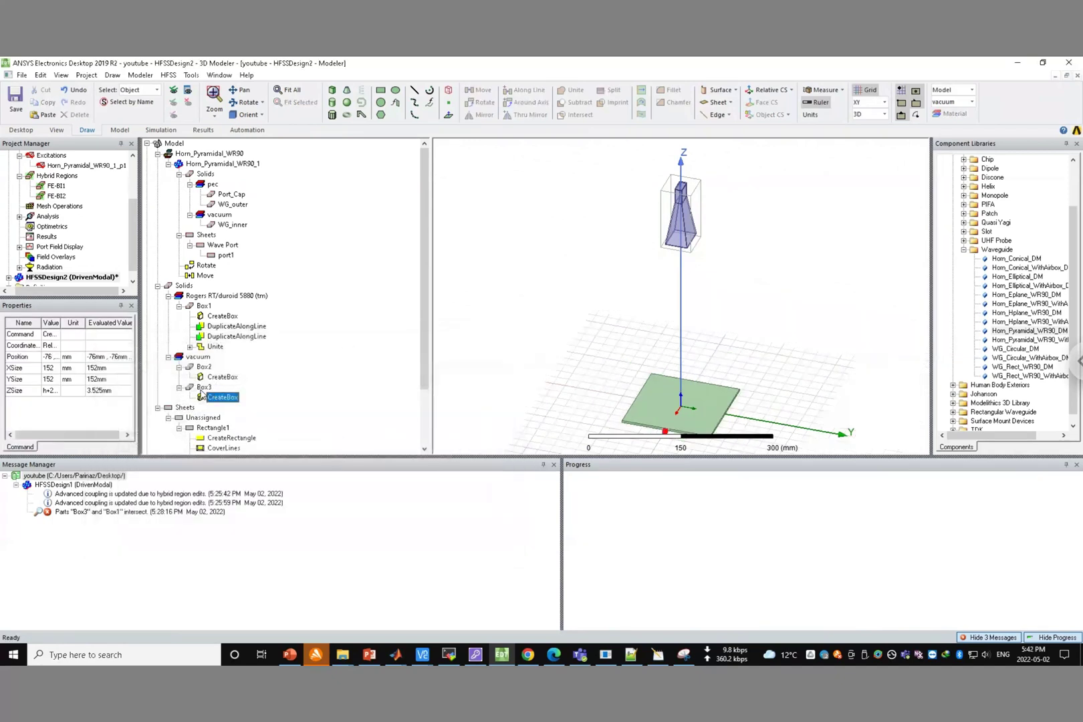
Display the vacuum box around the patch array as a wireframe.
double_click(203, 388)
left_click(237, 458)
left_click(236, 458)
left_click(401, 549)
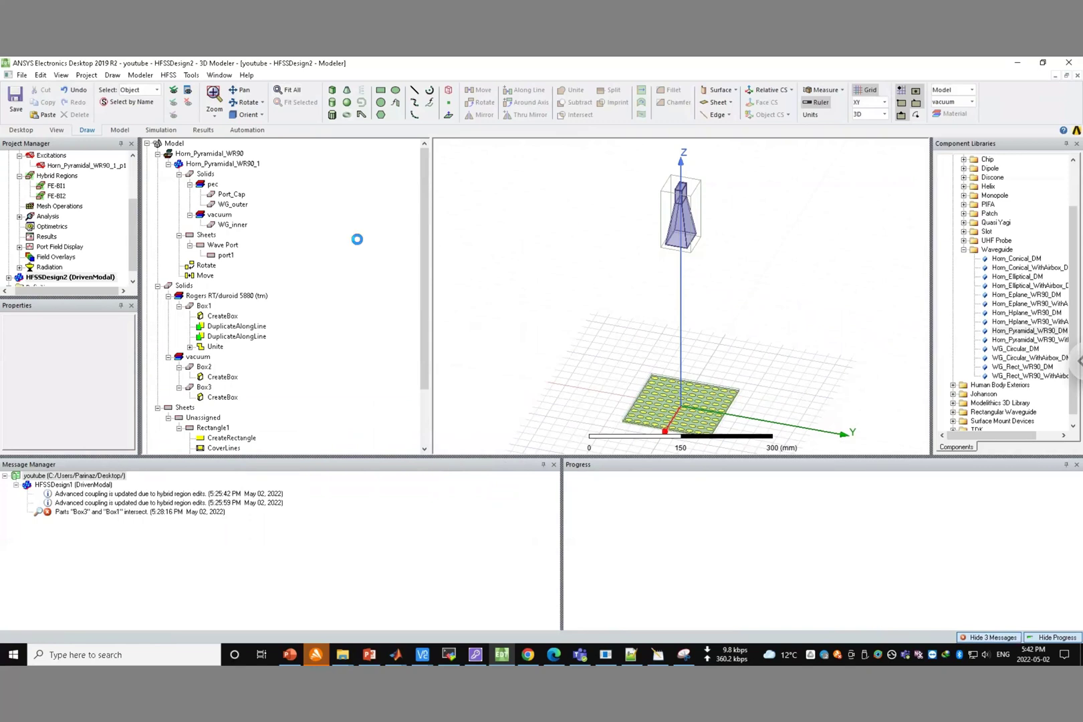
Assign an FE-BI hybrid region to Box2, the vacuum box around the horn, keeping the default name.
left_click(195, 357)
left_click(201, 367)
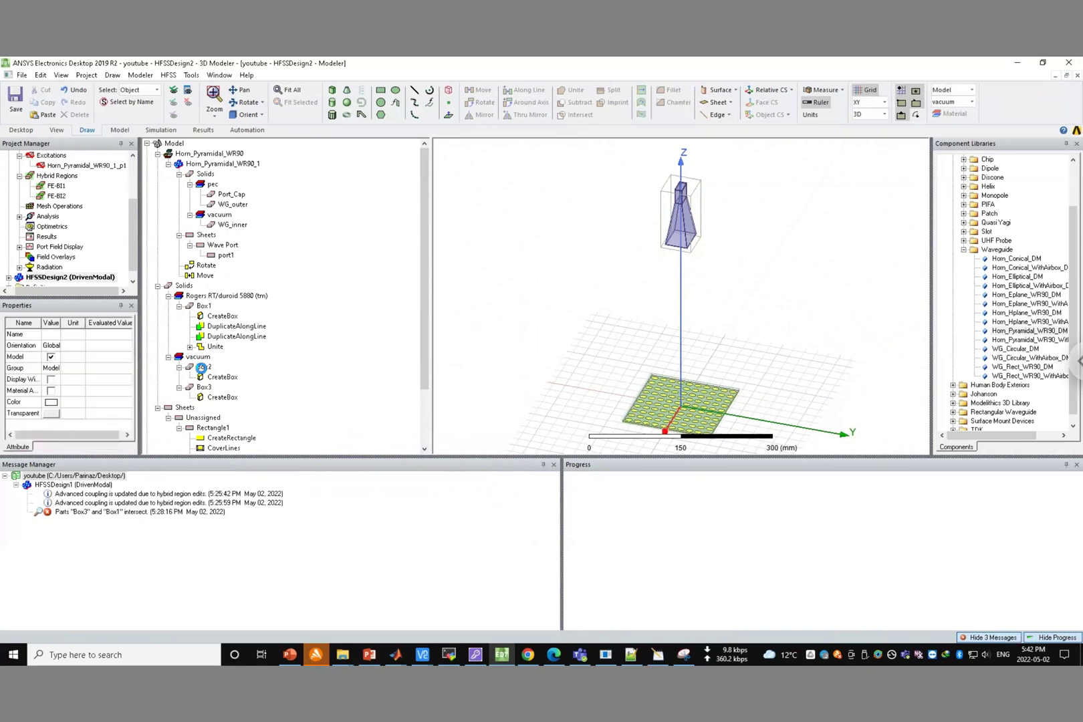
left_click(201, 369)
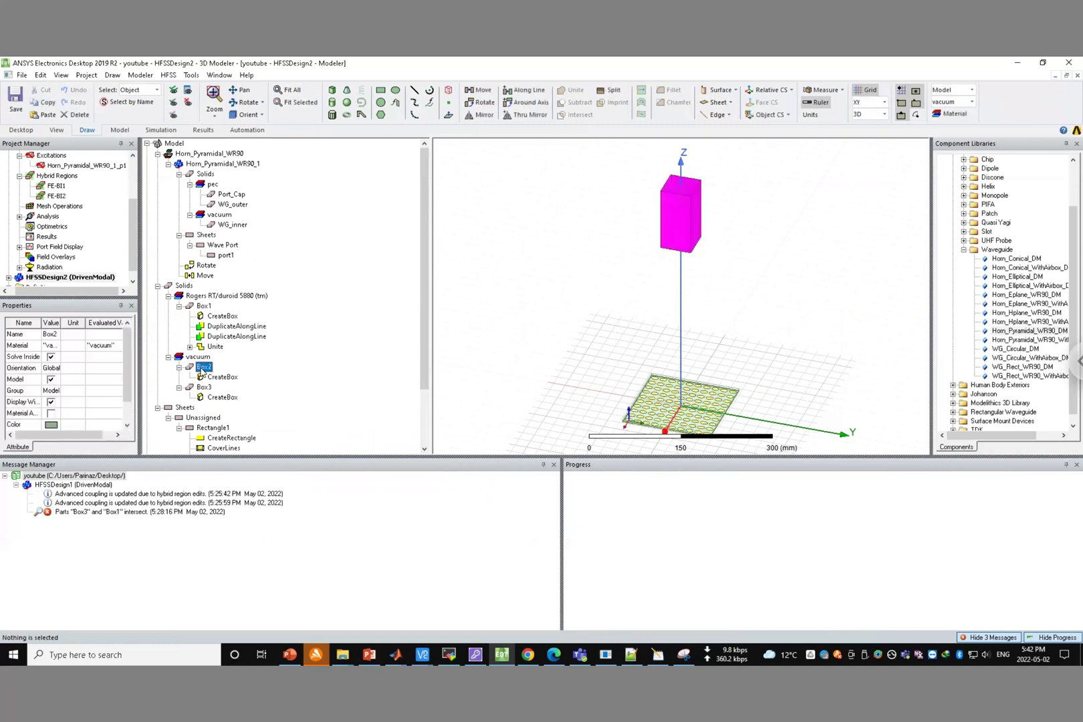
right_click(202, 367)
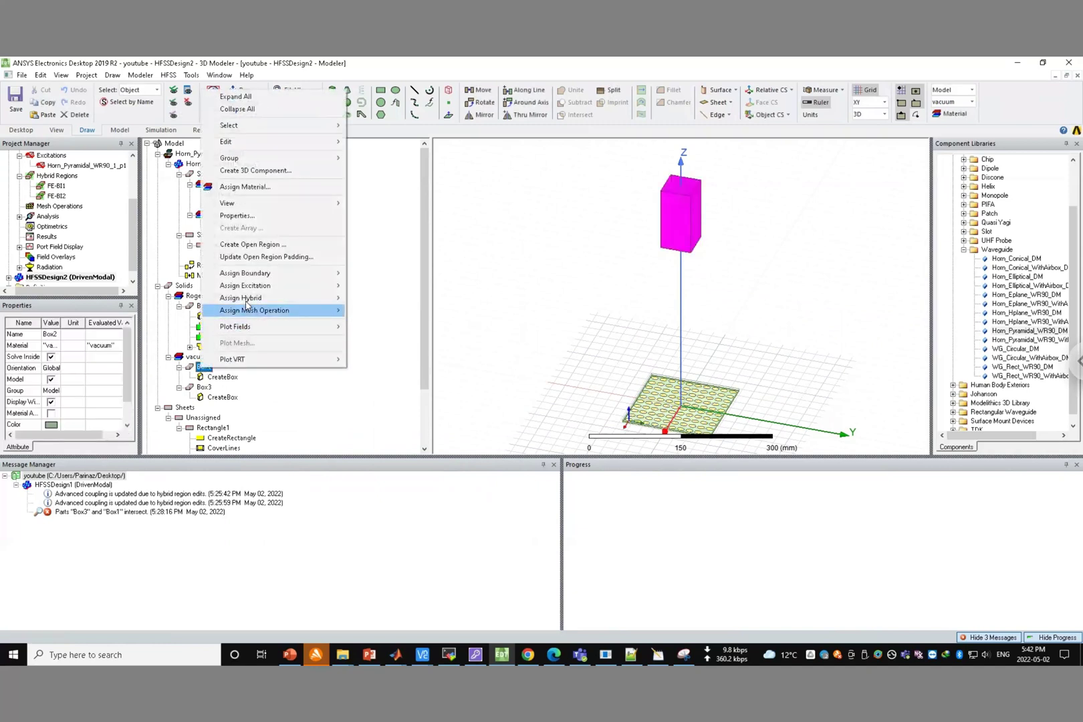
mouse_move(247, 299)
left_click(381, 300)
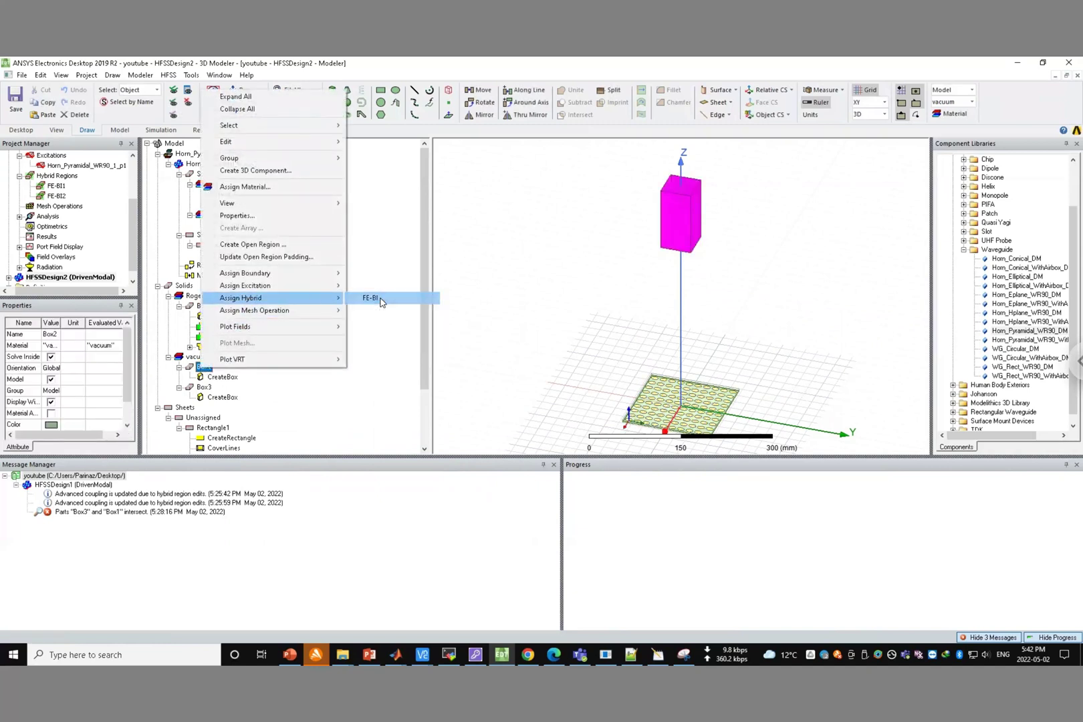
left_click(494, 434)
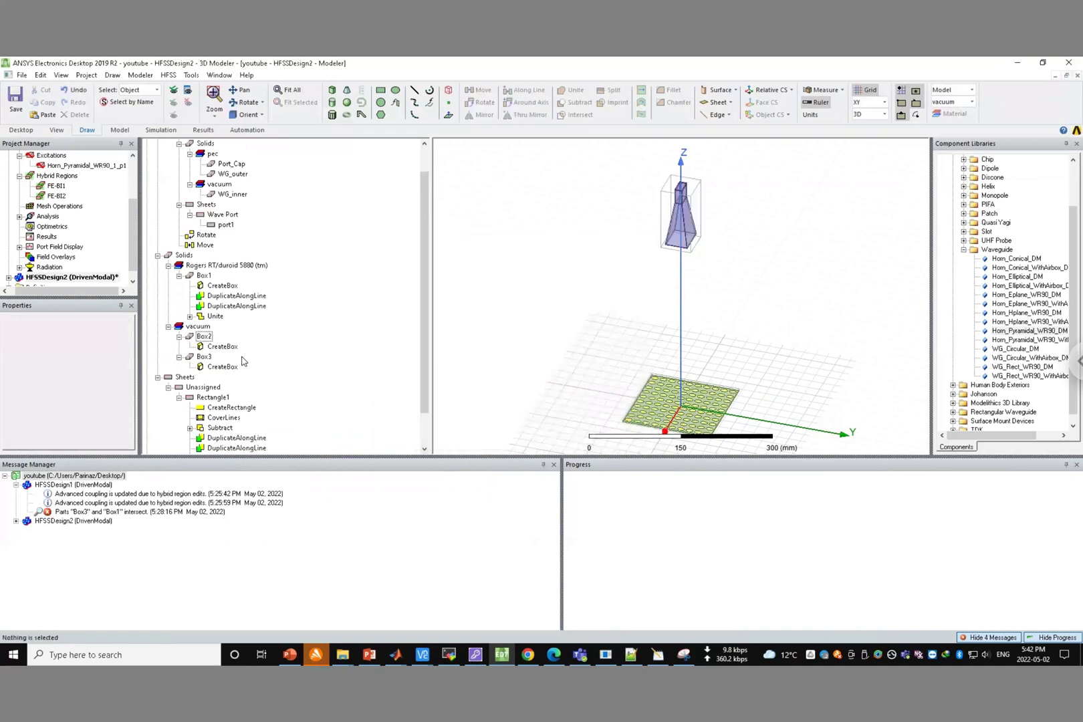
Assign an FE-BI hybrid region to Box3, the vacuum box around the patch array, and save the project.
left_click(203, 357)
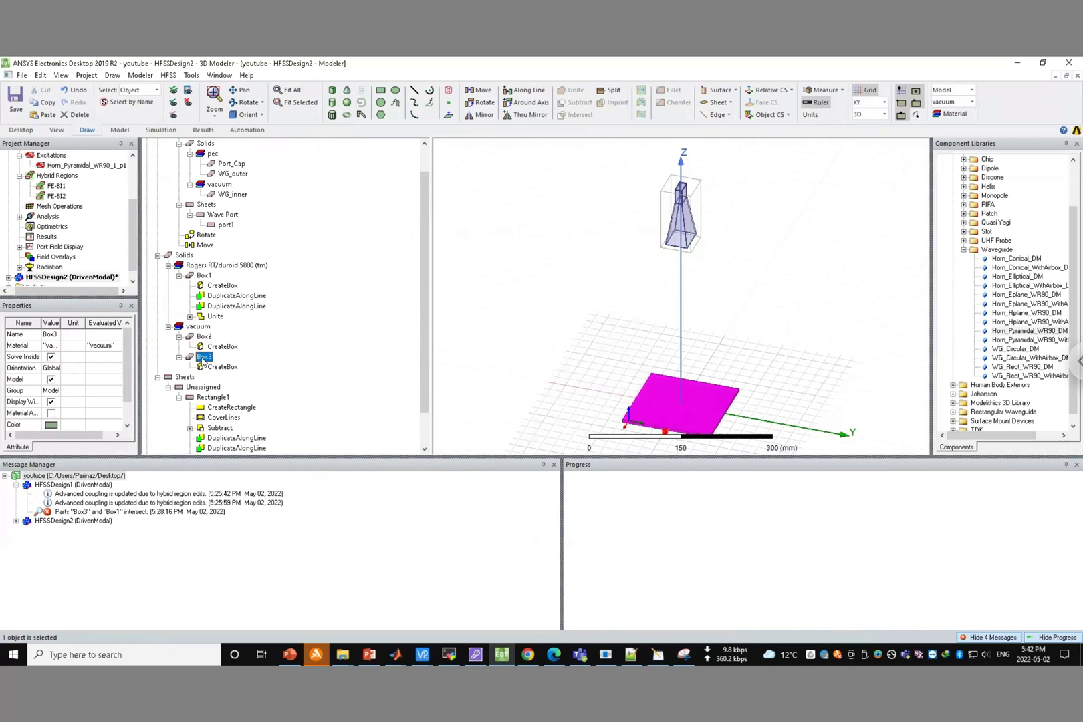
right_click(203, 359)
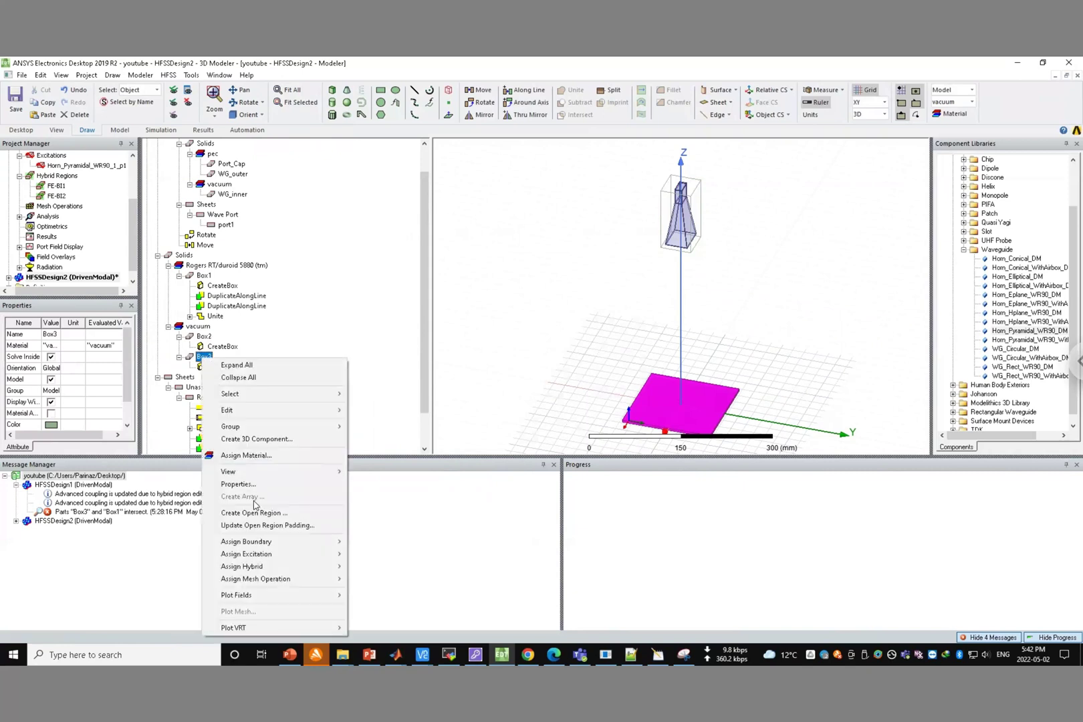
mouse_move(260, 569)
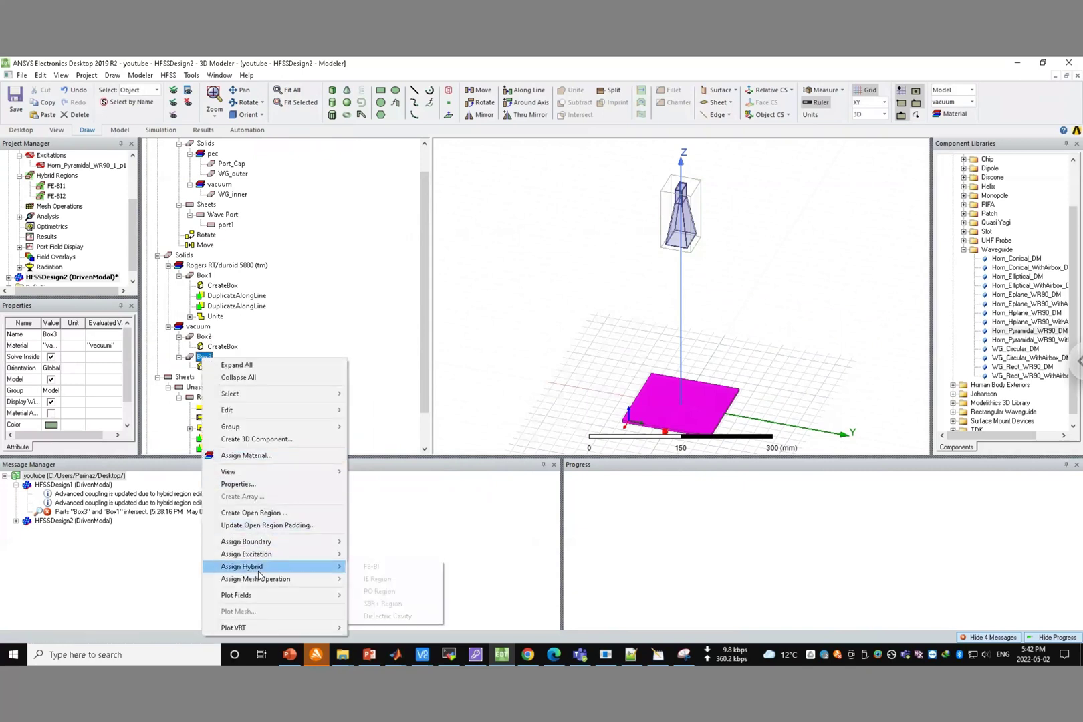
left_click(366, 568)
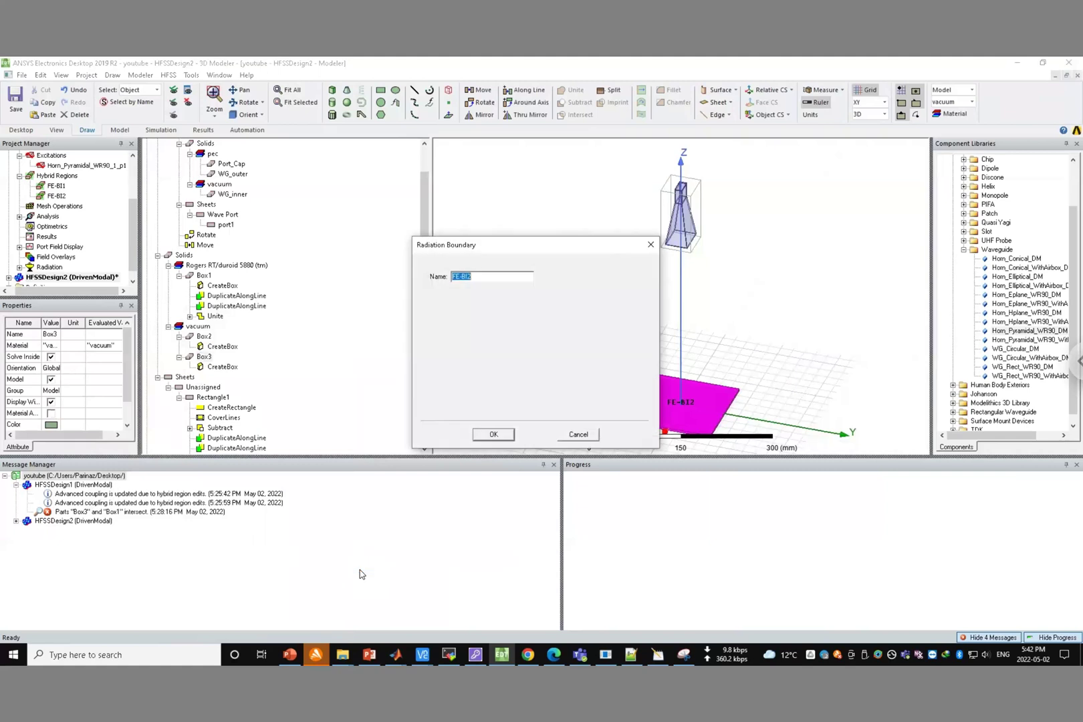
left_click(492, 435)
key("ctrl+s")
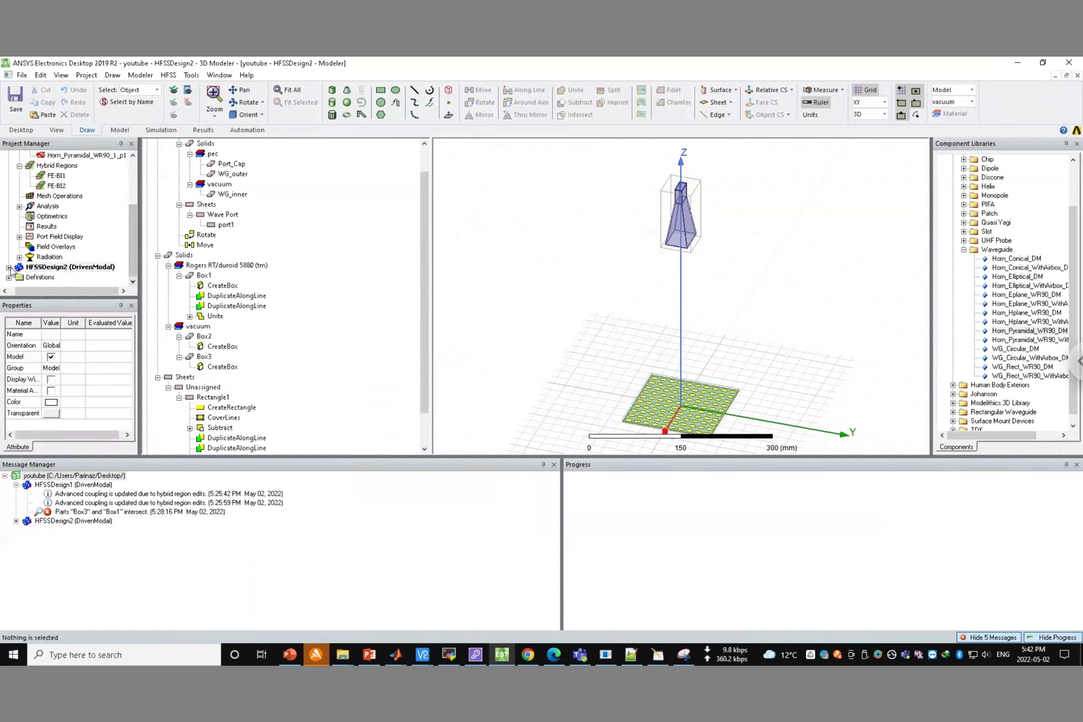
Add a driven solution setup to HFSSDesign2 with a 10 GHz single frequency and a maximum of 20 passes.
left_click(11, 270)
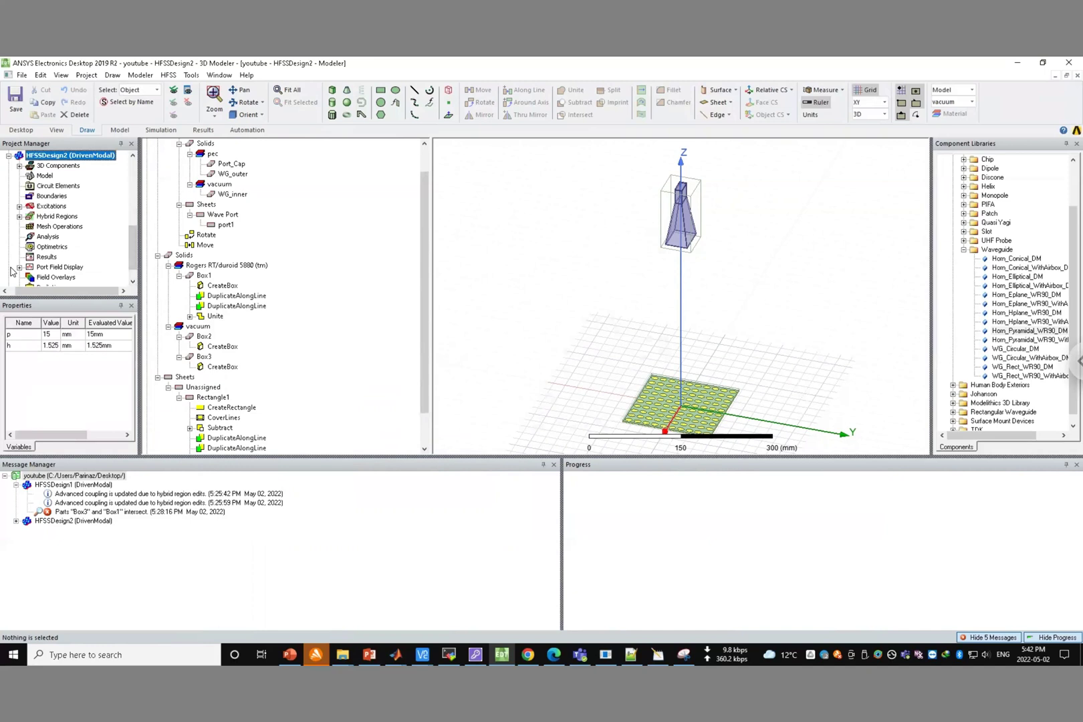
left_click(34, 238)
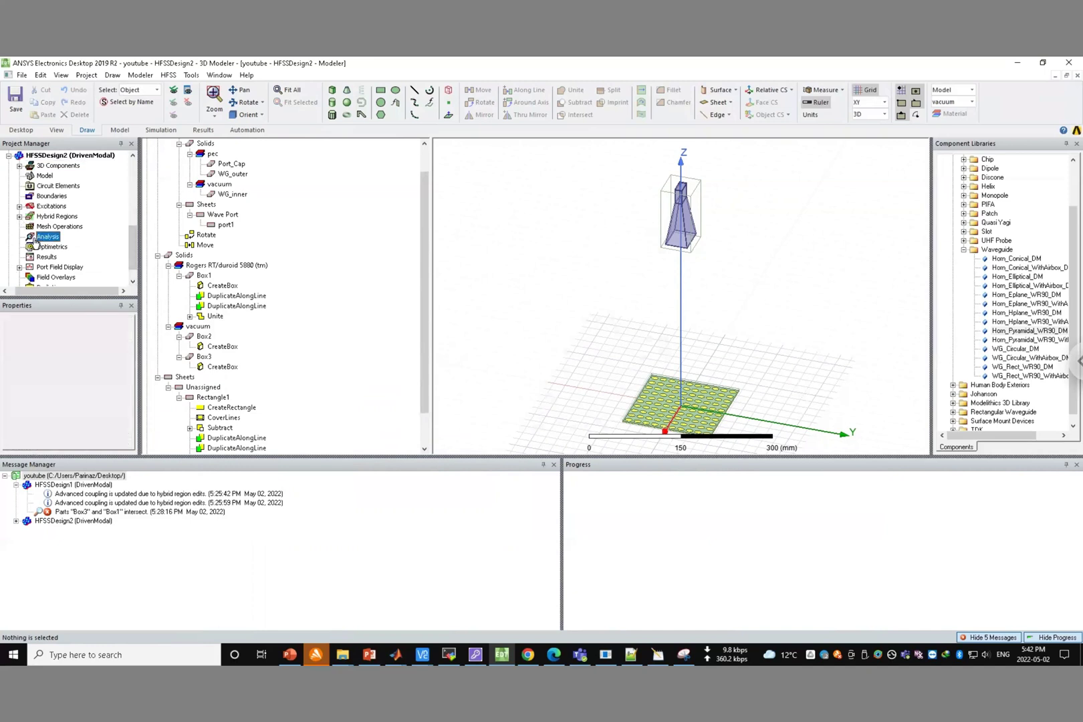
right_click(35, 239)
mouse_move(66, 265)
left_click(220, 274)
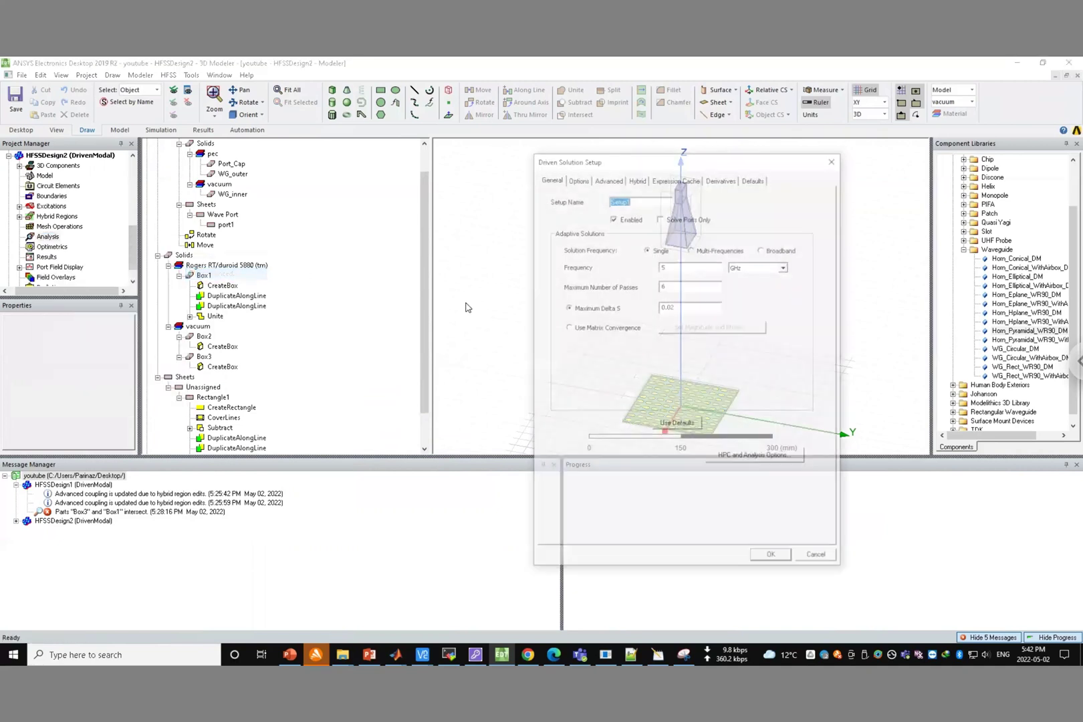
left_click(672, 268)
key("BackSpace")
type("10")
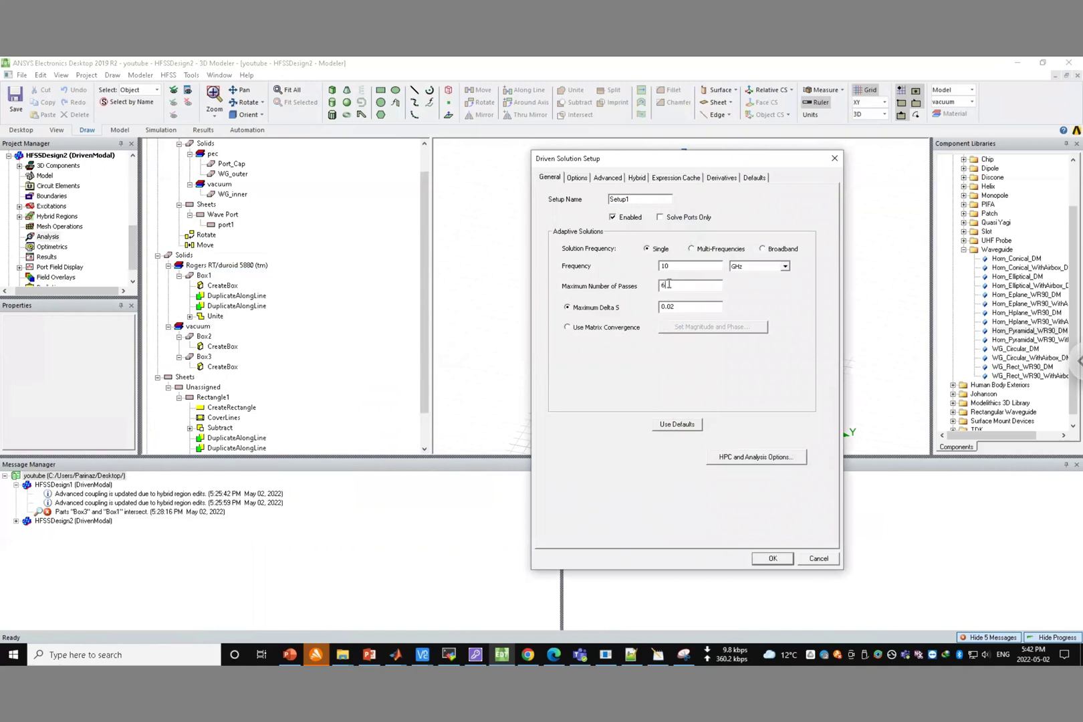
type("20")
Enter 3 for the minimum pass value in the setup's adaptive options and confirm the solution setup.
left_click(576, 179)
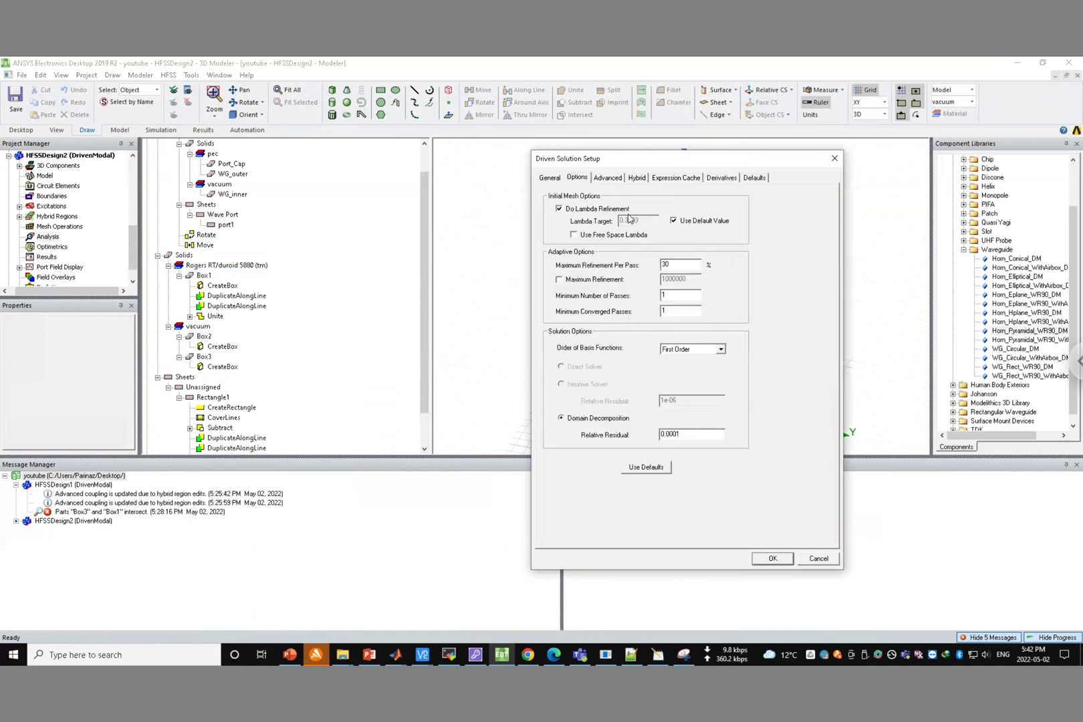
key("BackSpace")
type("3")
left_click(770, 559)
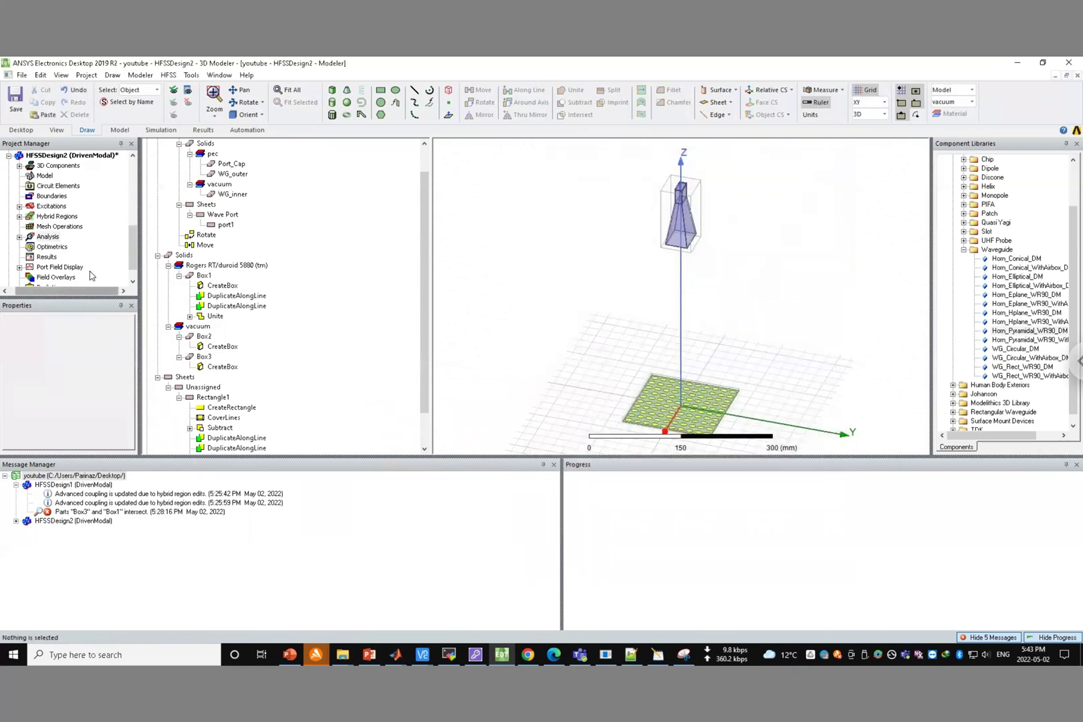
Insert an infinite sphere far field setup with phi 0 to 90 deg in 90 deg steps and theta -180 to 180 deg in 1 deg steps.
scroll(130, 274, "down", 1)
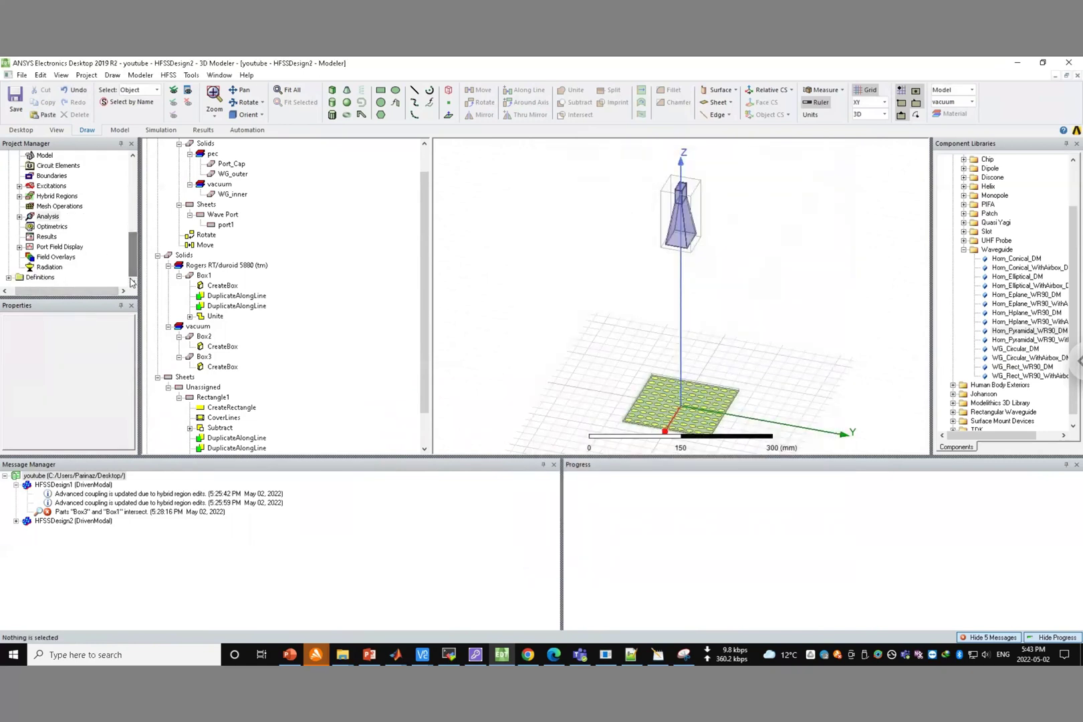
left_click(44, 268)
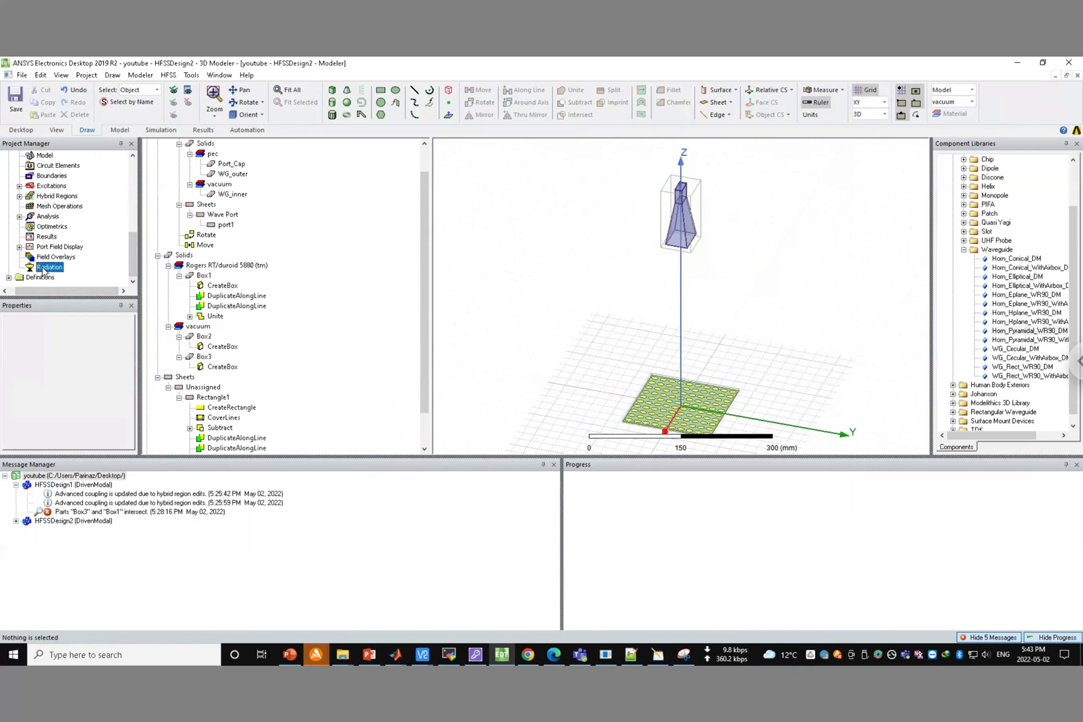
right_click(43, 269)
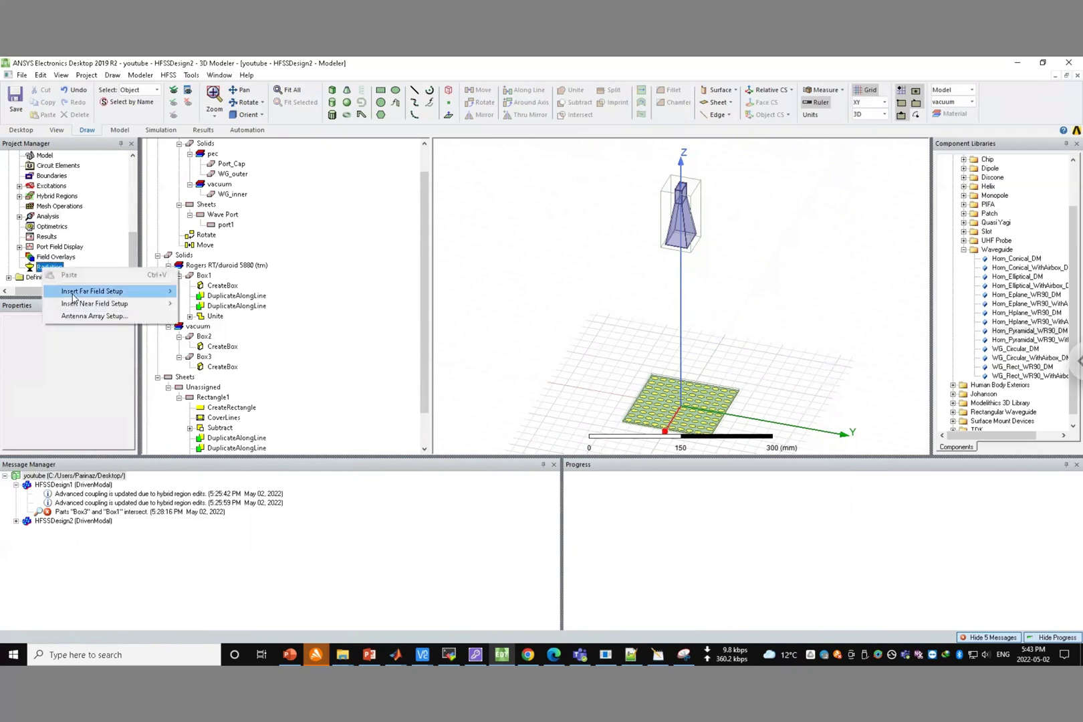
mouse_move(138, 297)
left_click(214, 292)
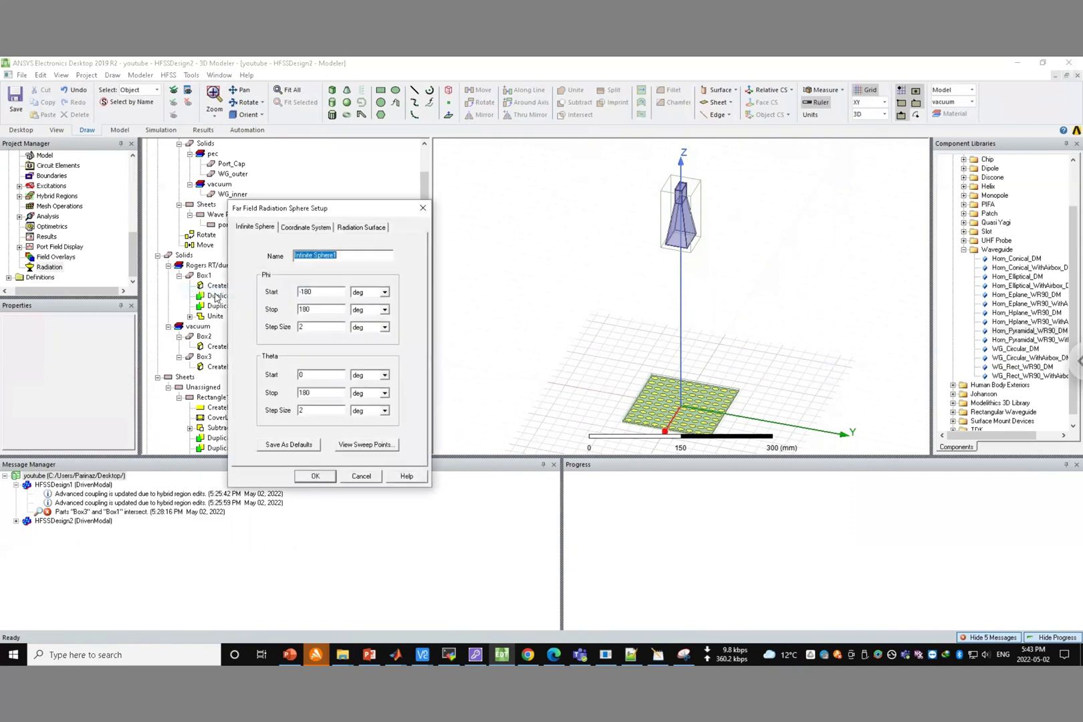
left_click(325, 296)
double_click(321, 310)
type("90")
key("Tab")
double_click(314, 376)
type("1")
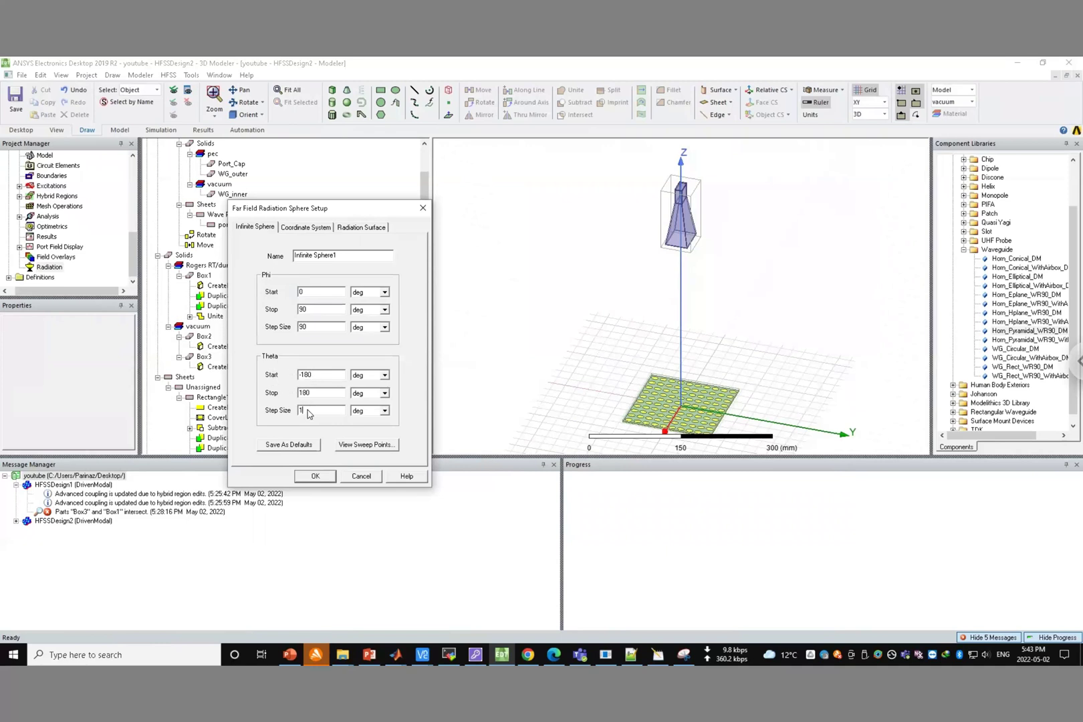
Make the infinite sphere use the local coordinate system RelativeCS1 and confirm the far field setup.
left_click(290, 230)
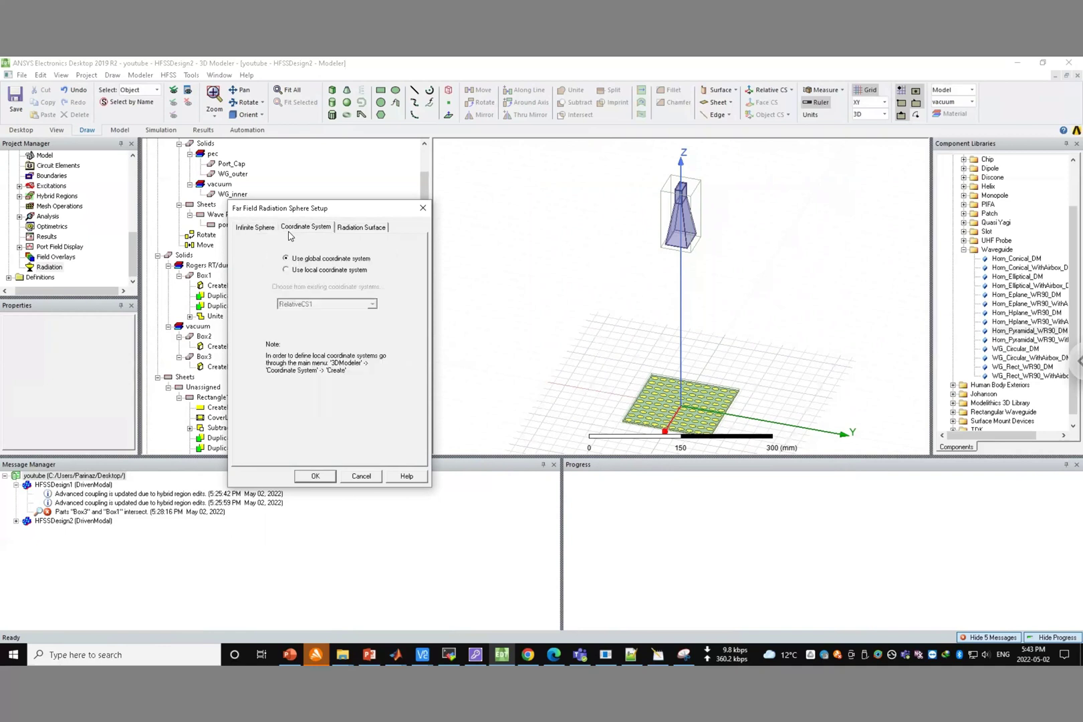
left_click(287, 271)
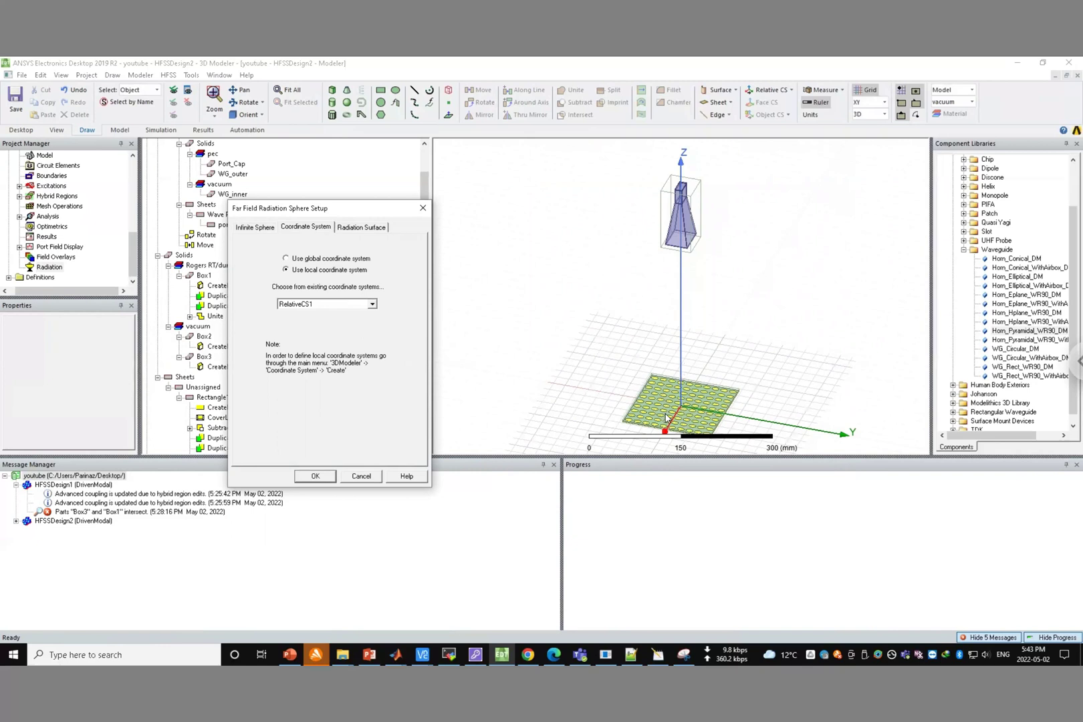
left_click(351, 229)
left_click(245, 229)
left_click(316, 476)
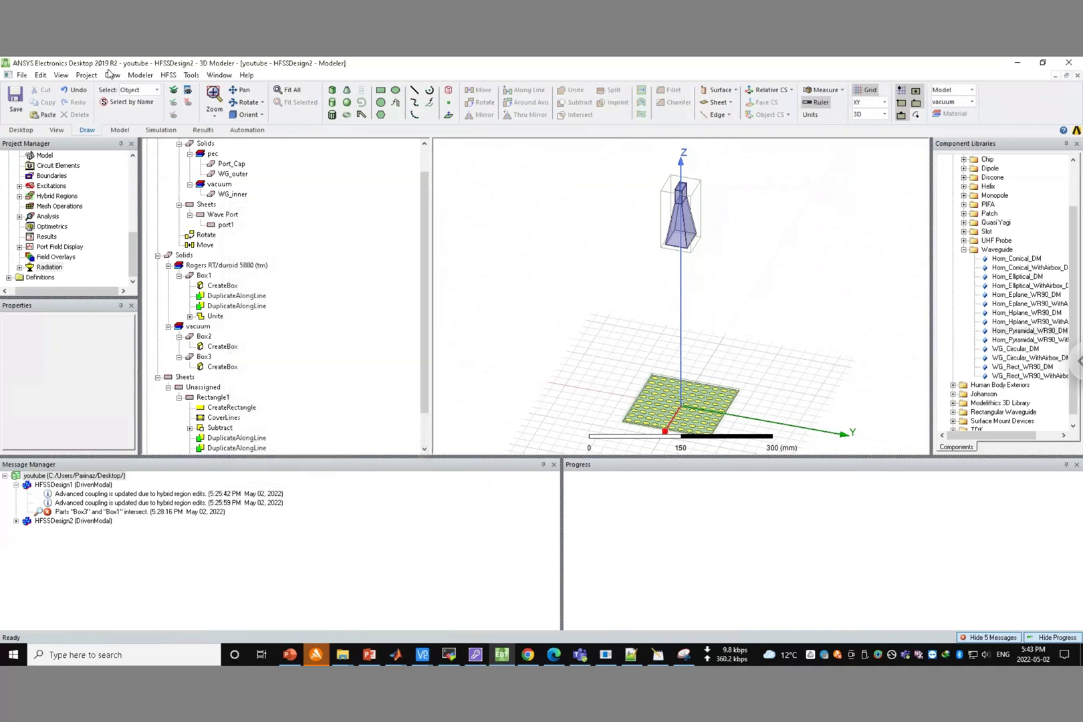
Run a validation check on HFSSDesign2 and close its report.
left_click(191, 244)
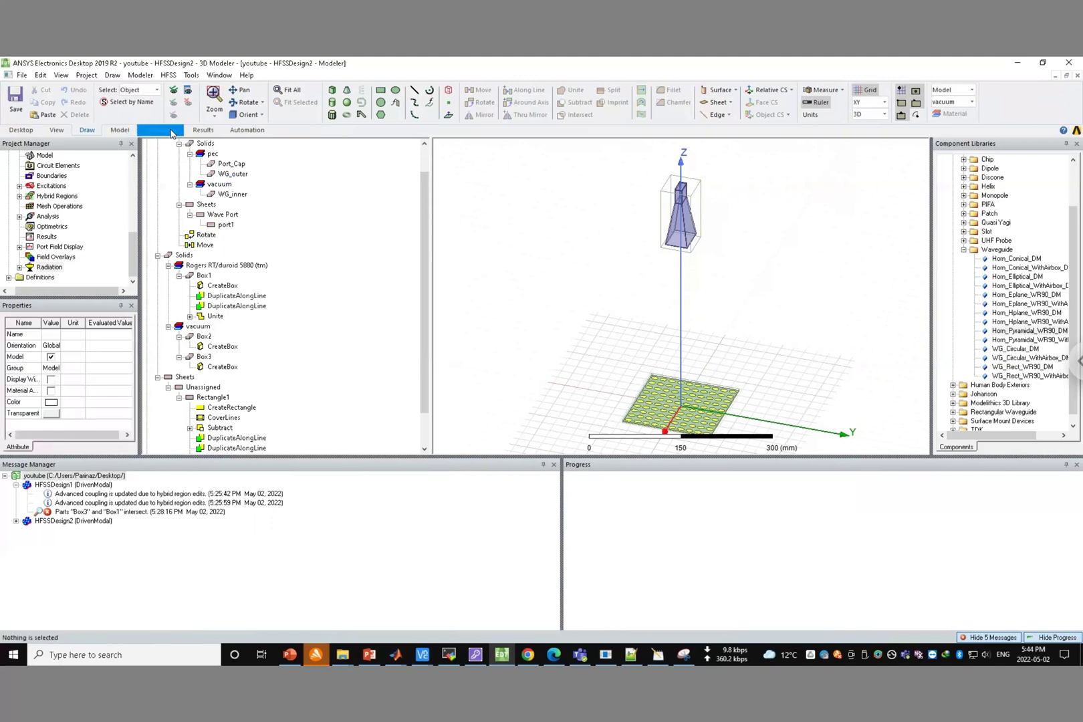
left_click(203, 131)
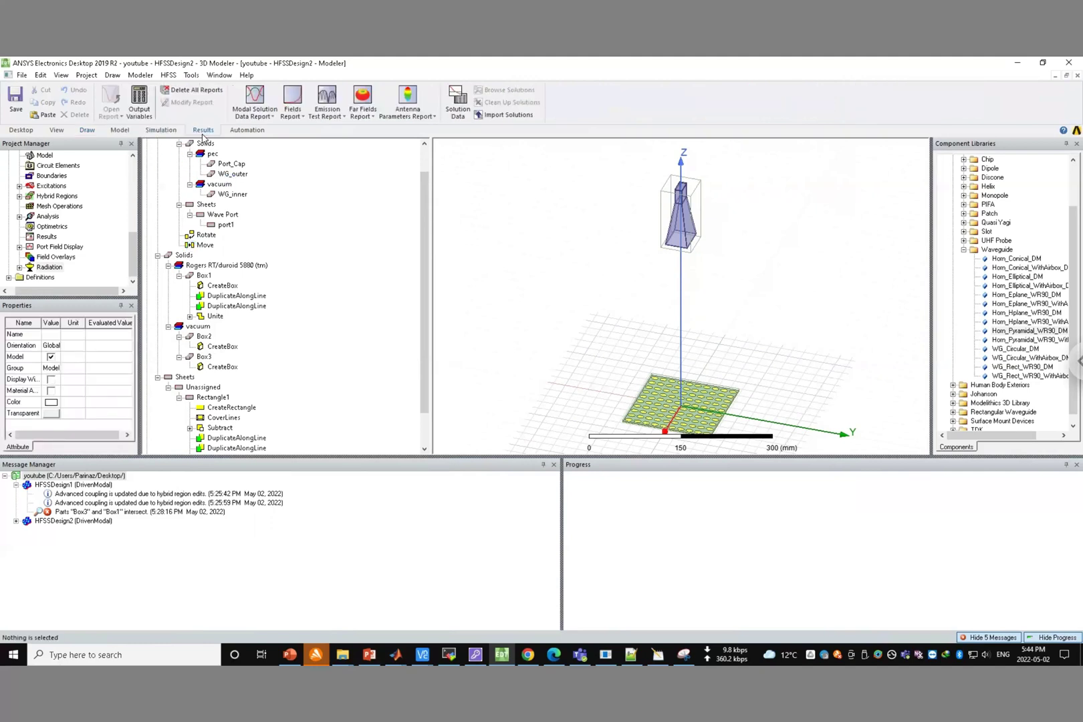
left_click(162, 131)
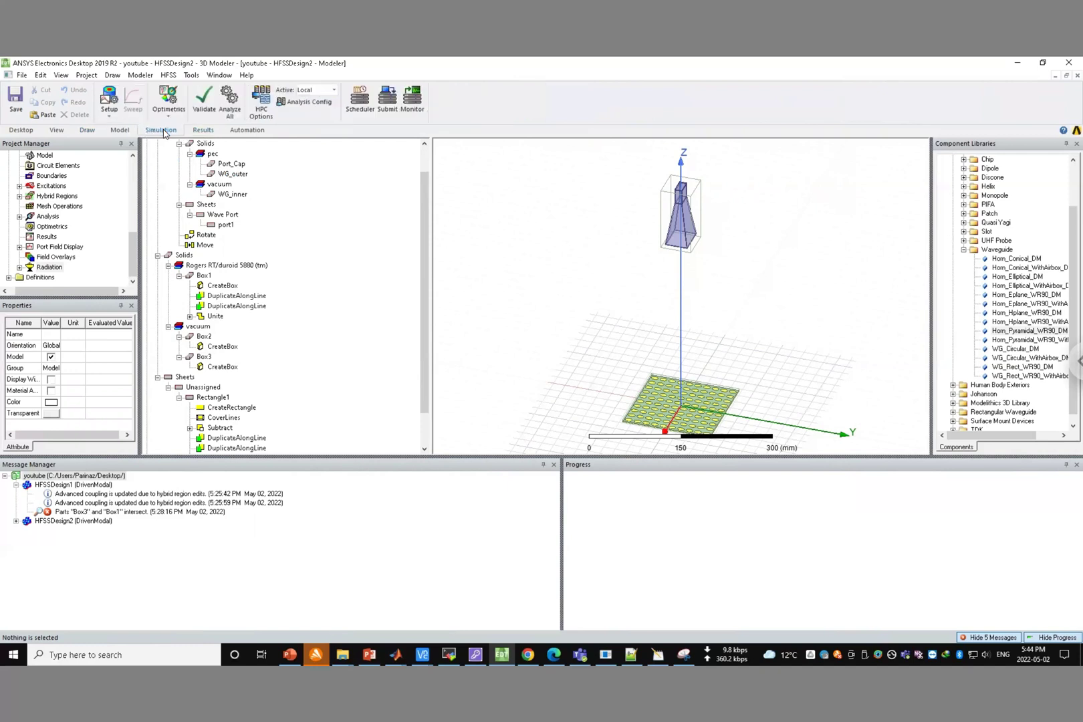
left_click(216, 102)
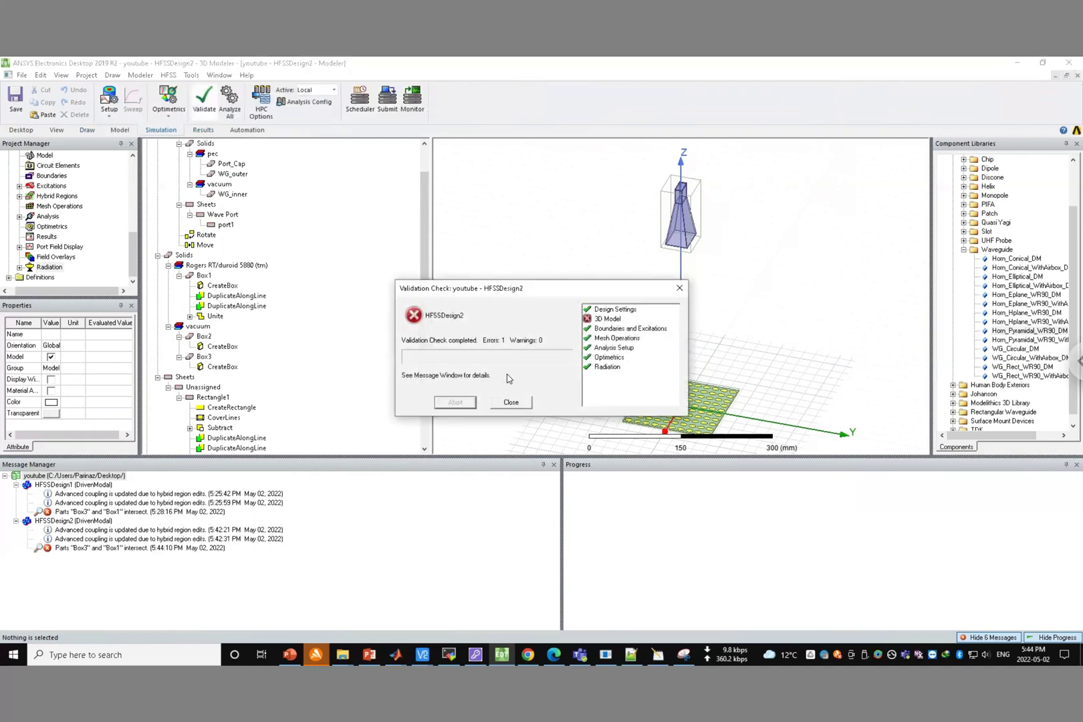
left_click(511, 403)
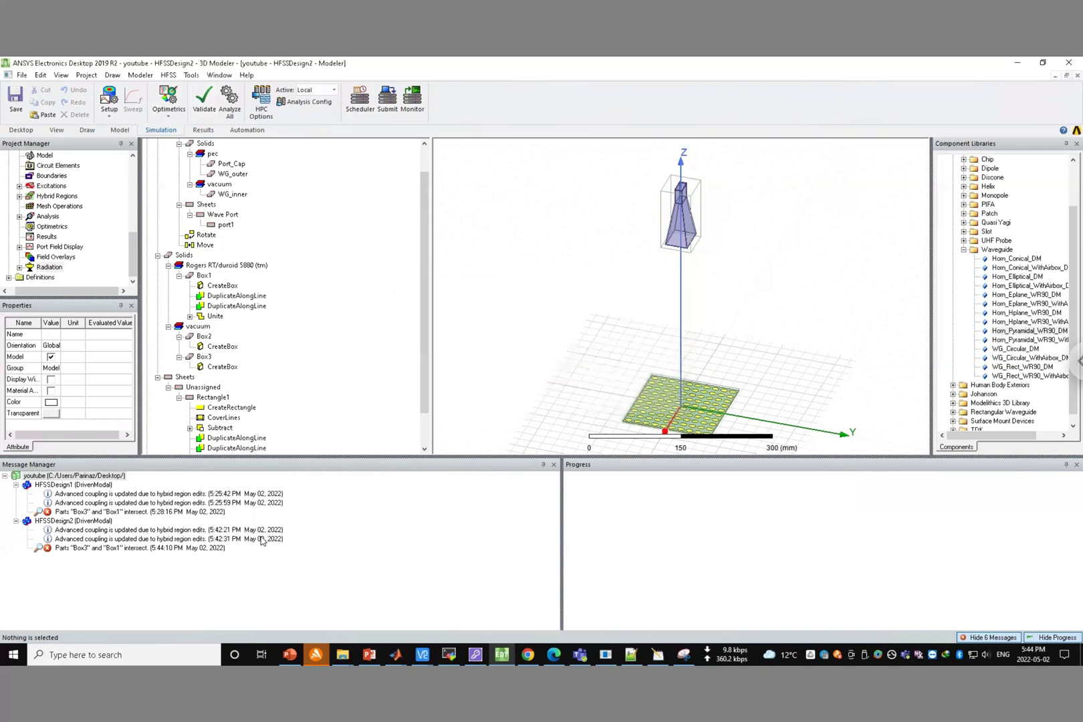
Assign a Perfect E boundary to Rectangle1, the patch array sheet, keeping the default name and no infinite ground plane.
left_click_drag(426, 276, 420, 201)
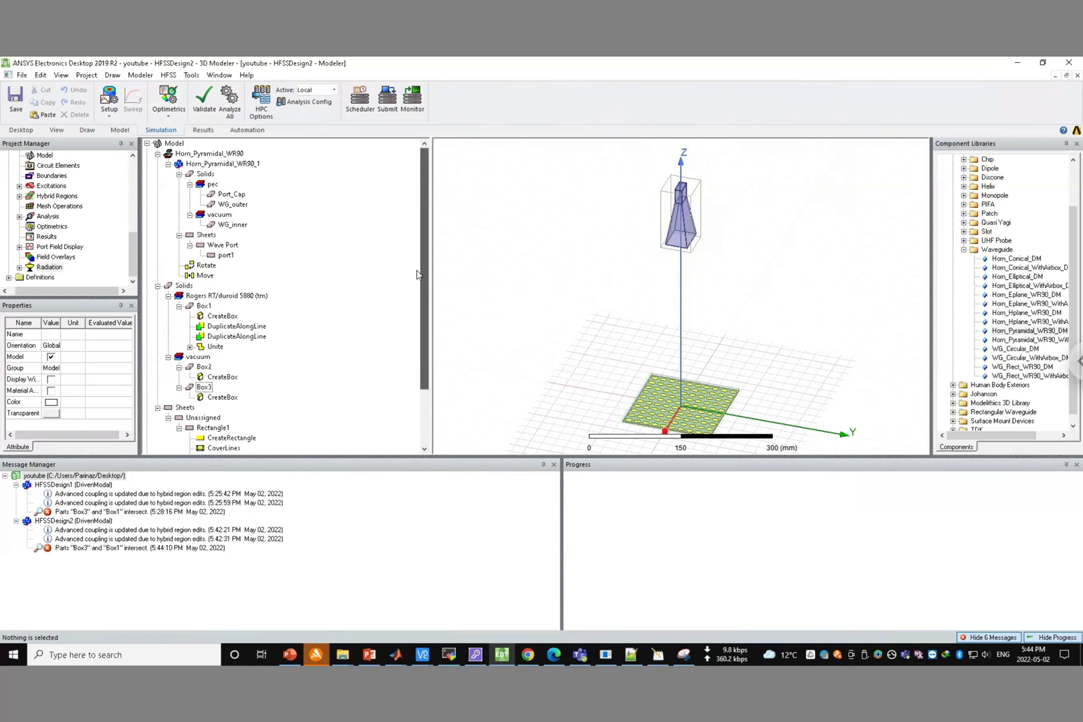
scroll(415, 276, "down", 3)
left_click(203, 317)
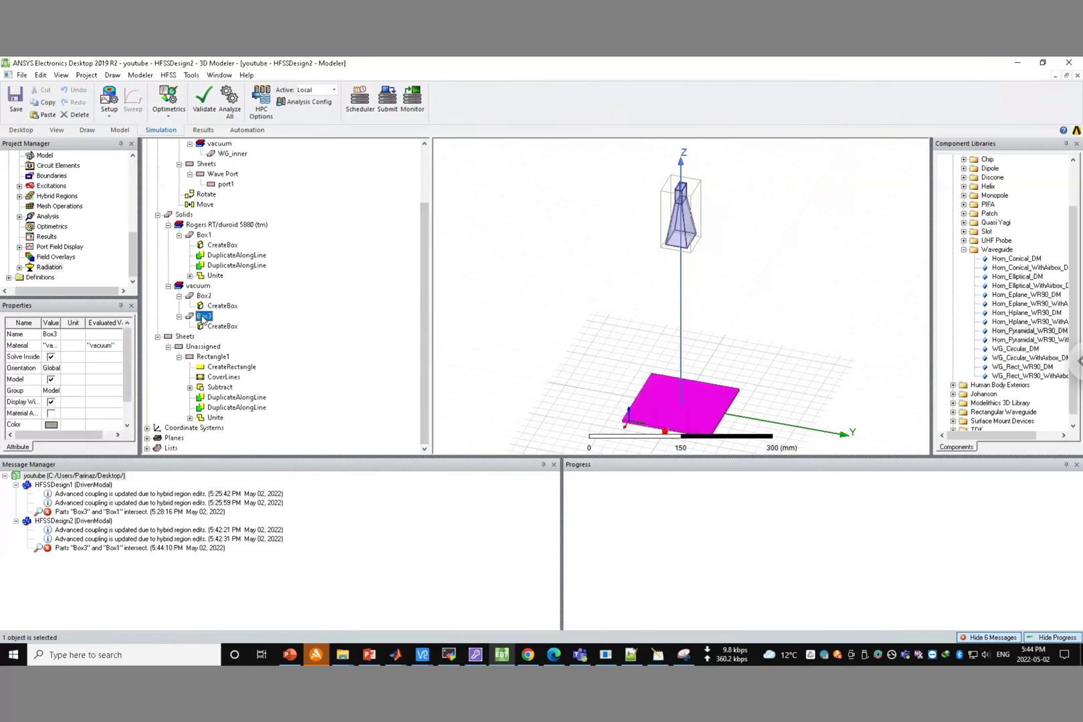
left_click(203, 236)
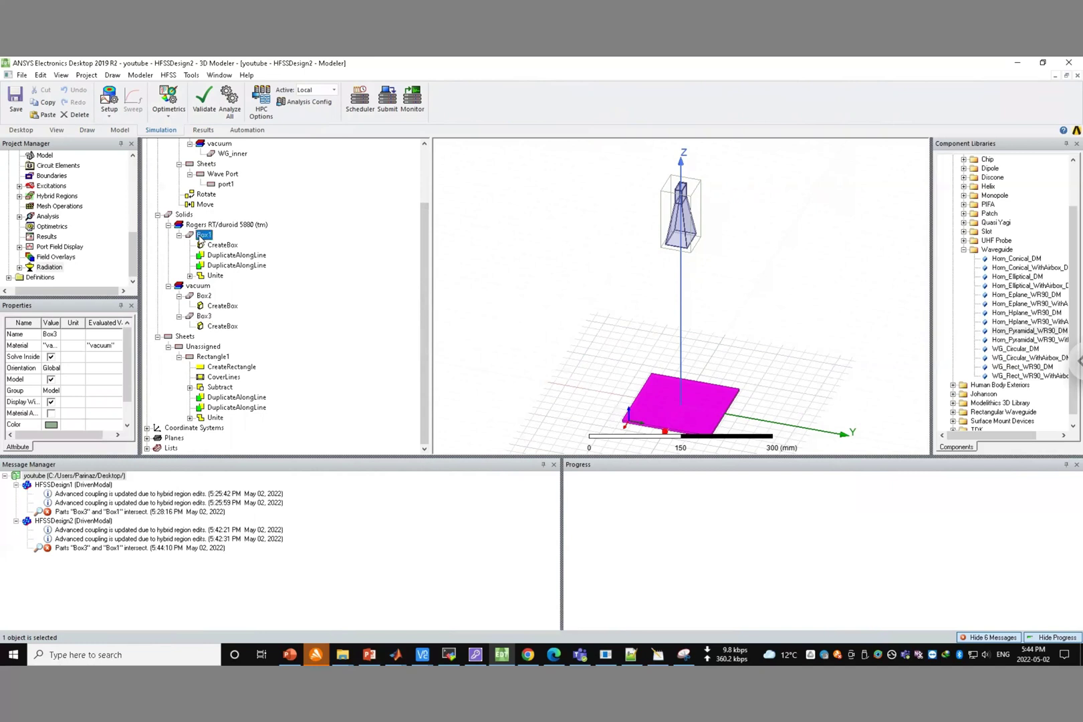
left_click(214, 357)
right_click(214, 361)
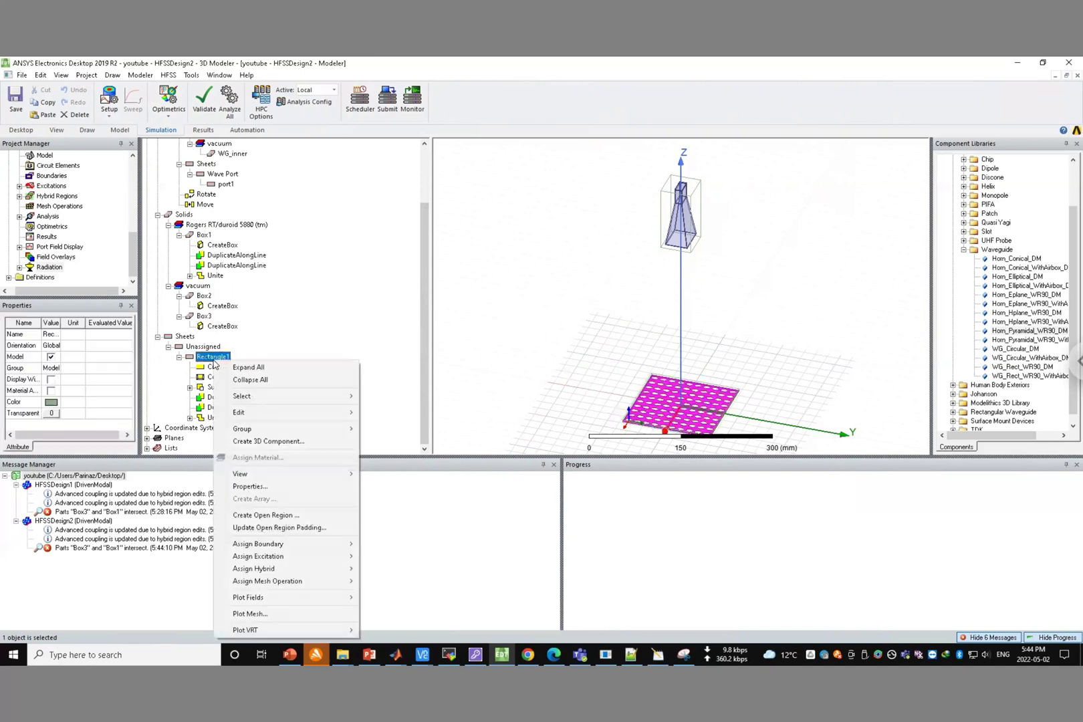
mouse_move(352, 544)
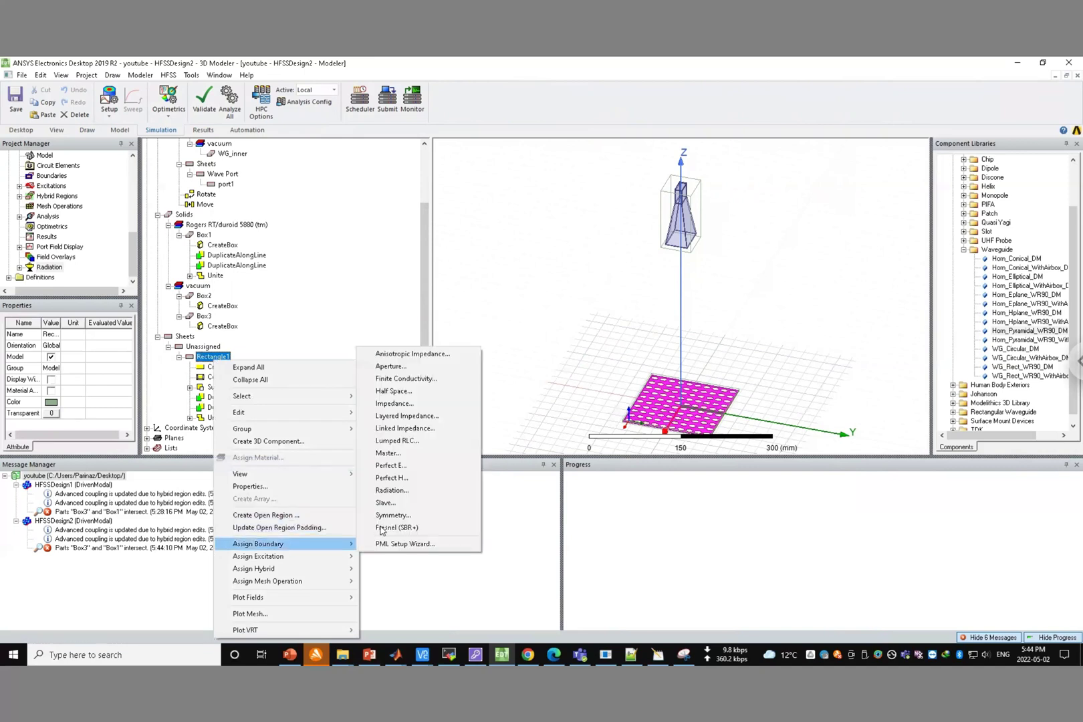
left_click(412, 466)
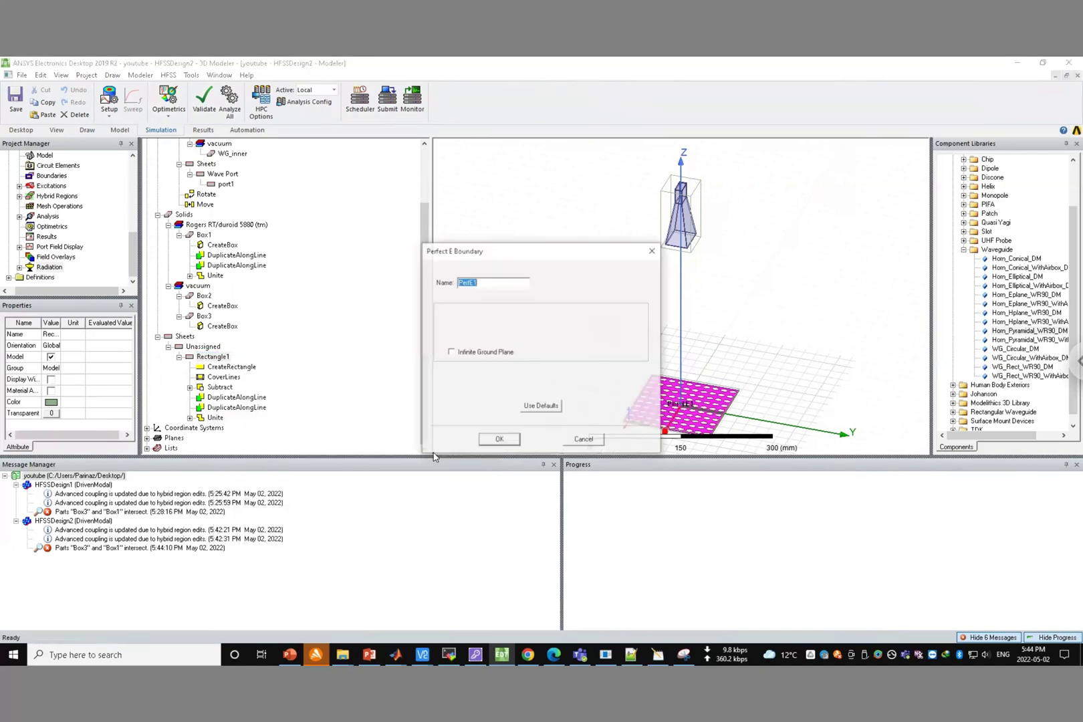
left_click(498, 441)
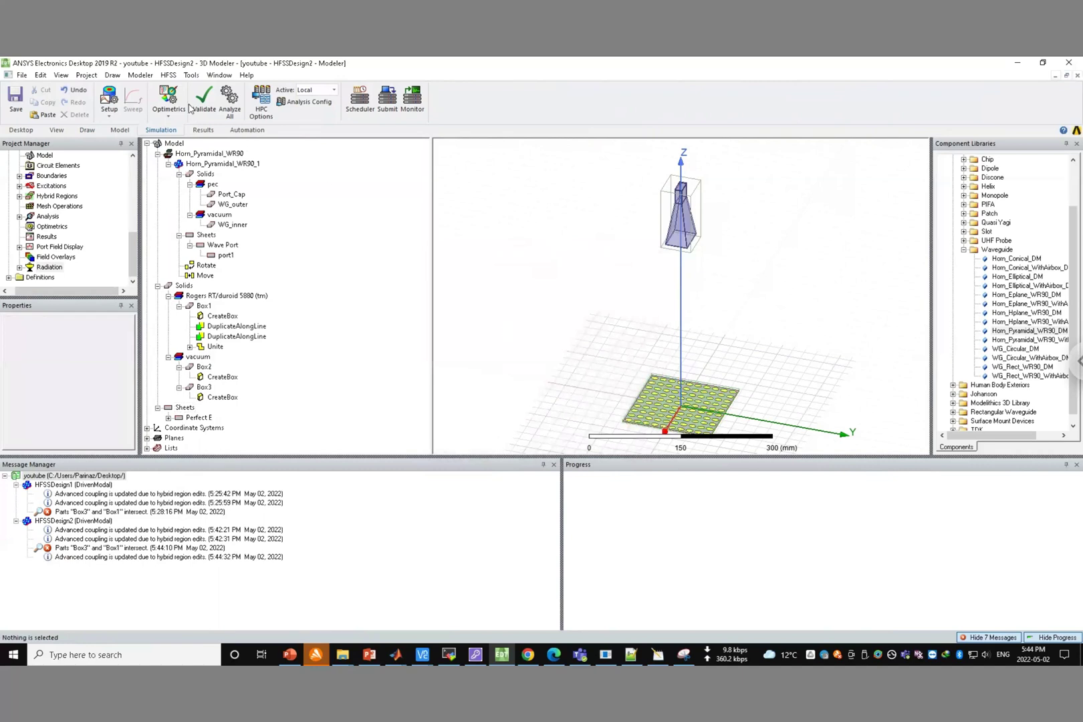
Confirm the HFSS design settings with material override enabled.
left_click(167, 76)
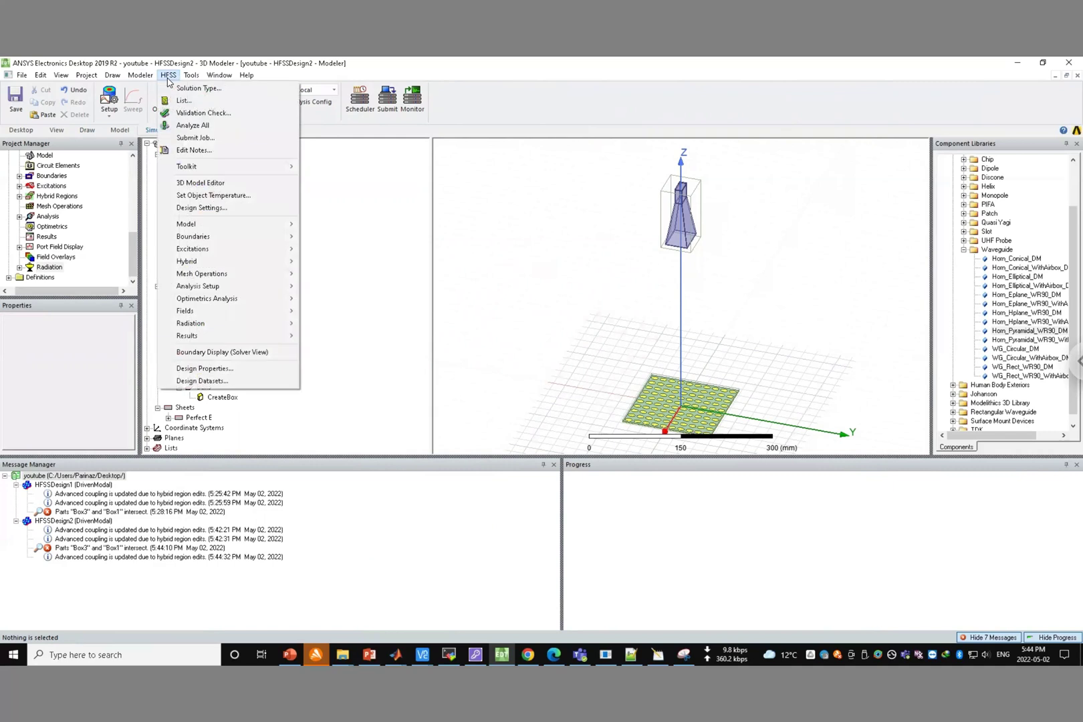
mouse_move(194, 80)
left_click(203, 208)
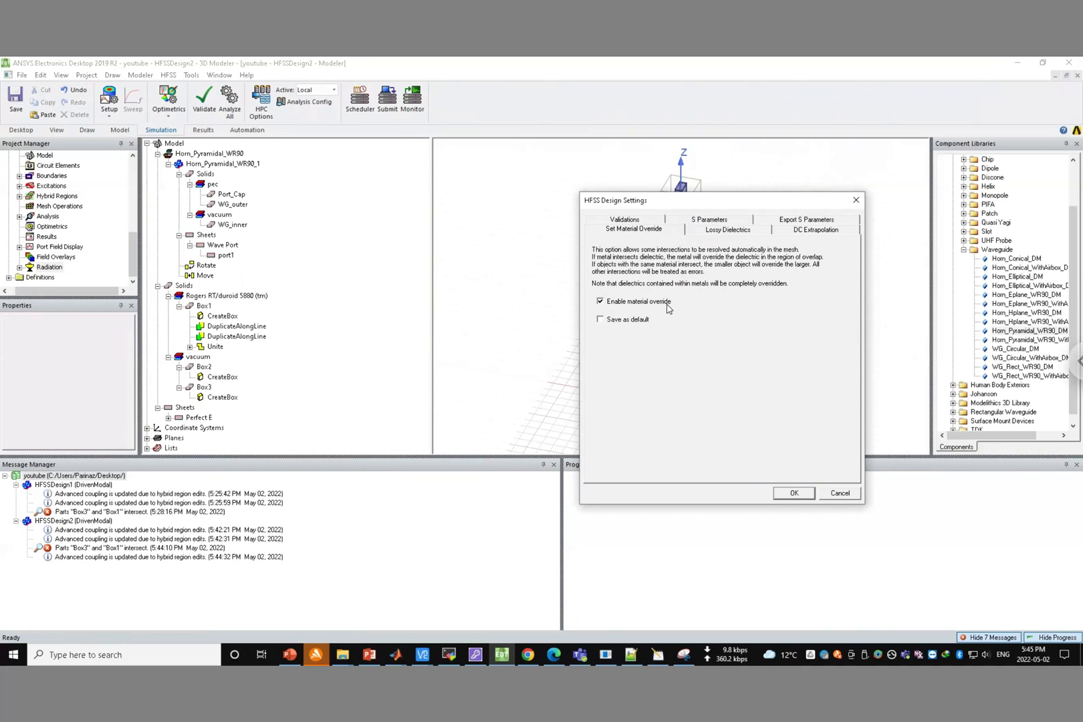
left_click(801, 495)
left_click(549, 328)
Validate HFSSDesign2 again, then examine the vacuum box Box3 and the substrate Box1 in the model.
left_click(204, 101)
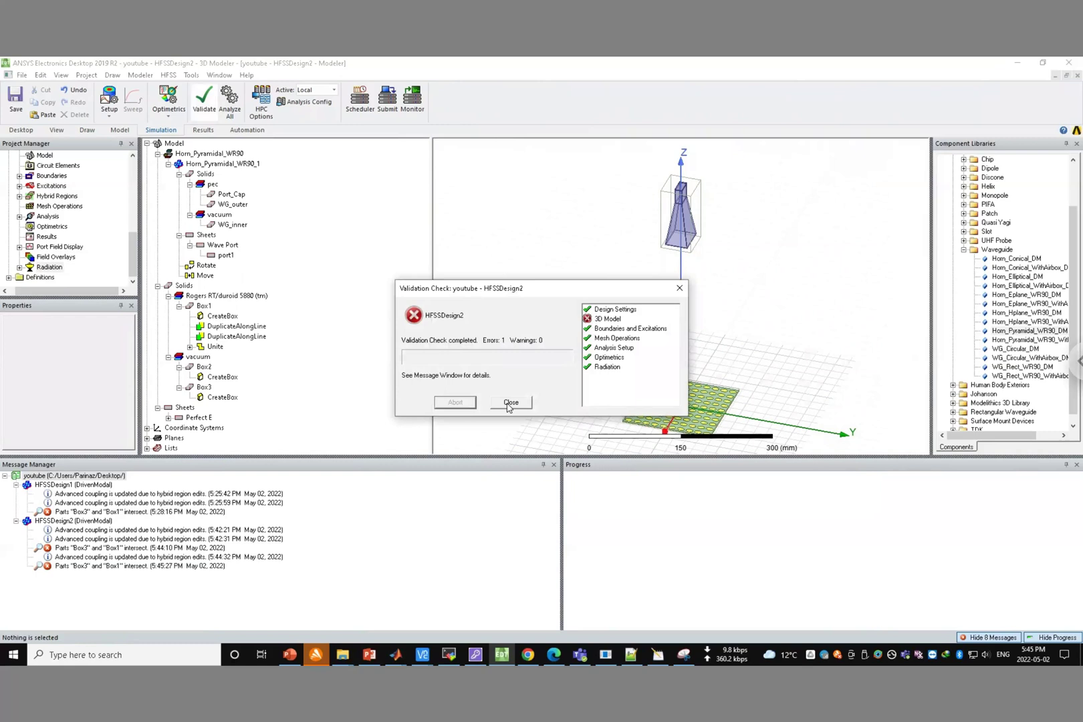
left_click(510, 403)
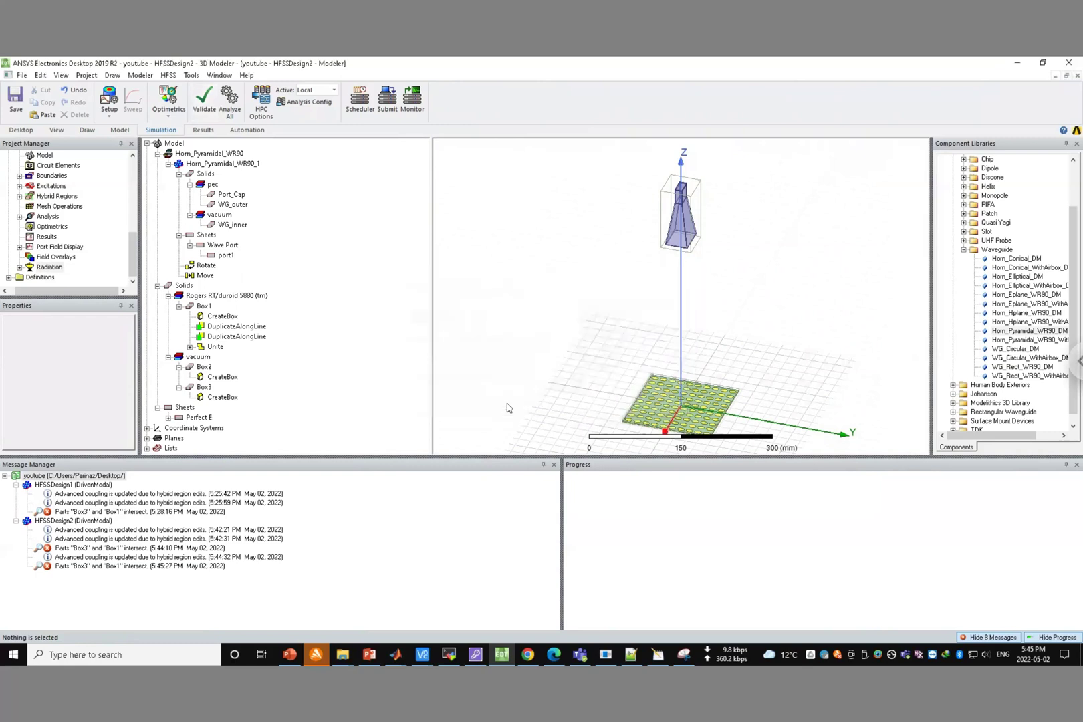
left_click(204, 387)
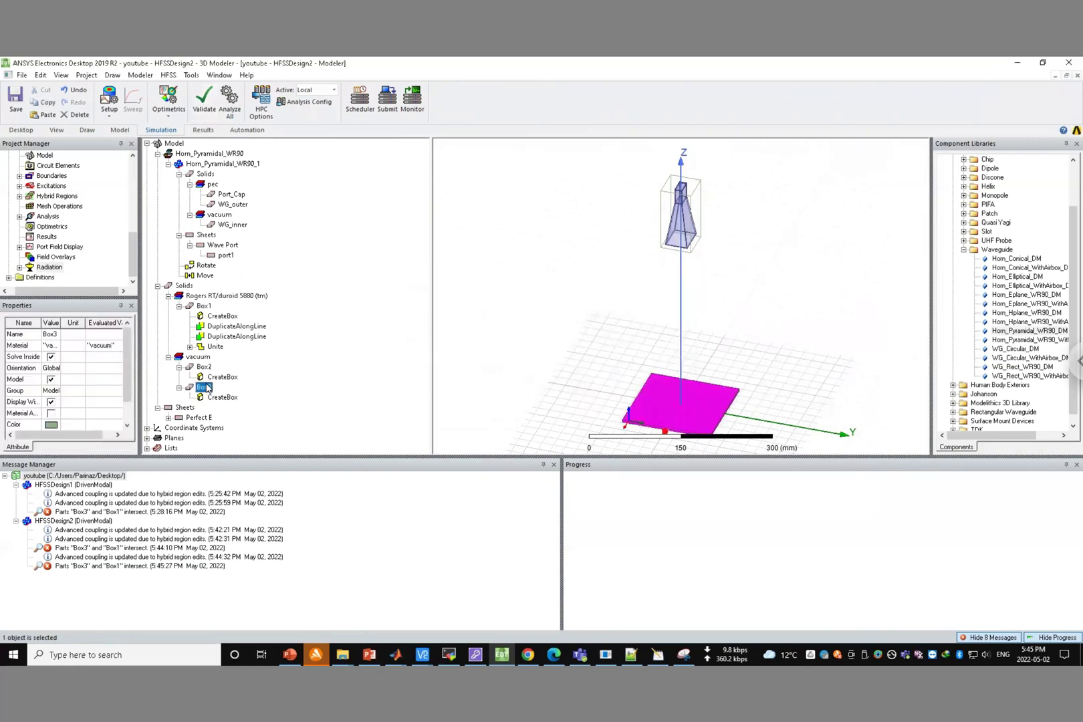
left_click(203, 305)
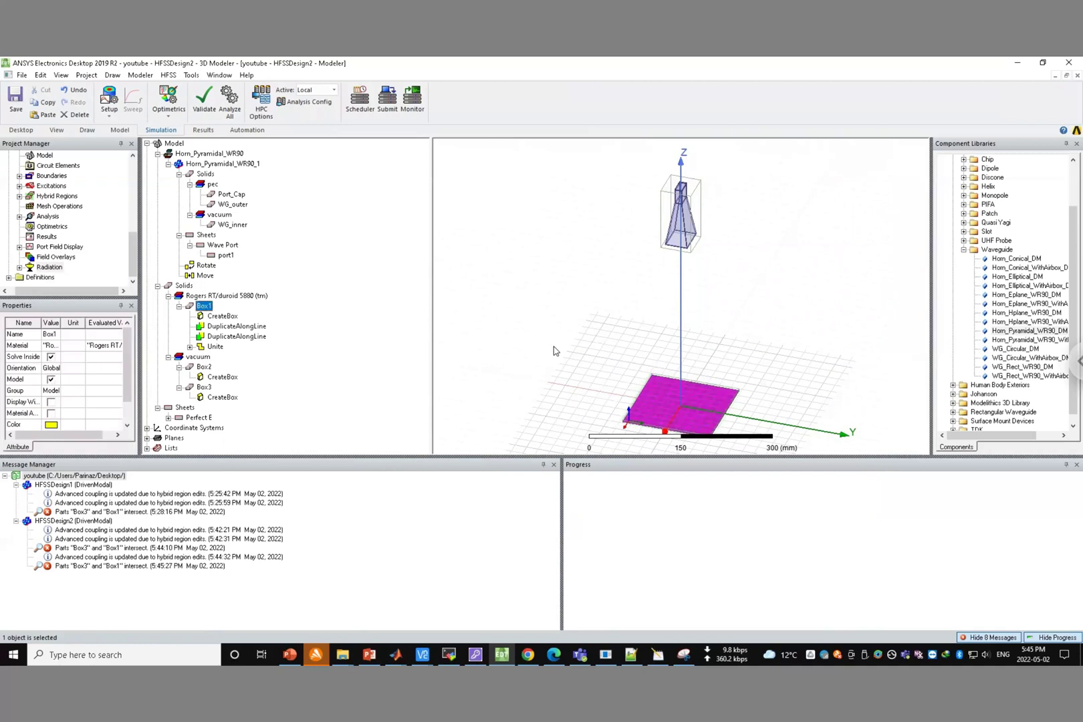
left_click(554, 350)
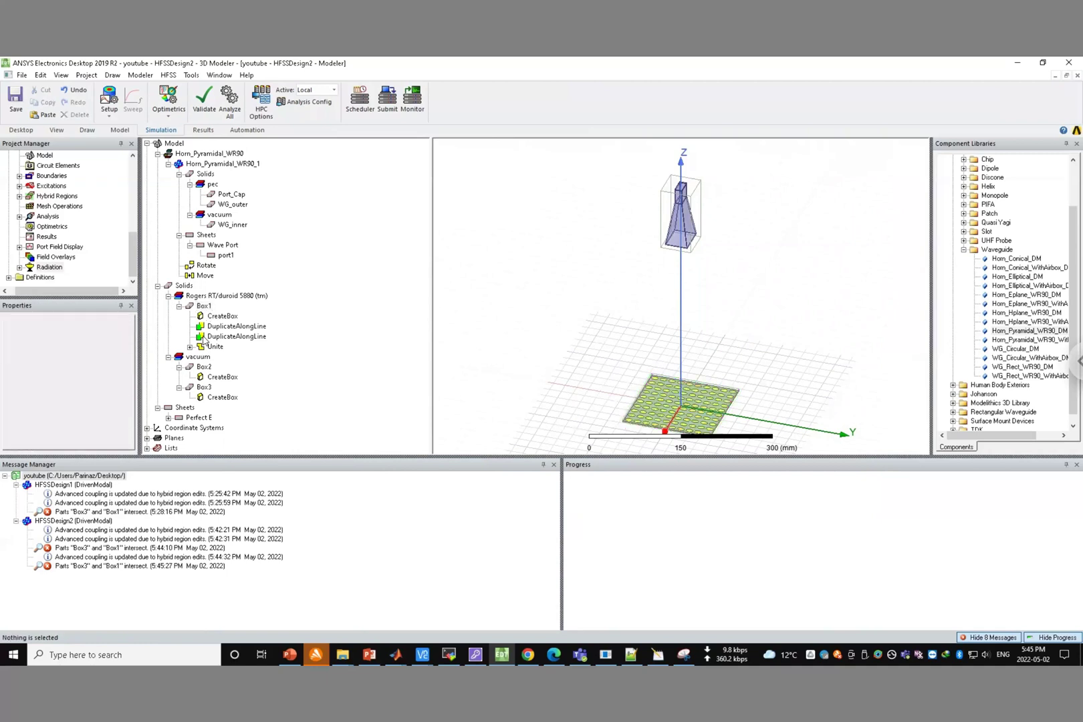
Set the transparency of Box1, the Rogers RT/duroid 5880 substrate, to 0.32.
double_click(204, 306)
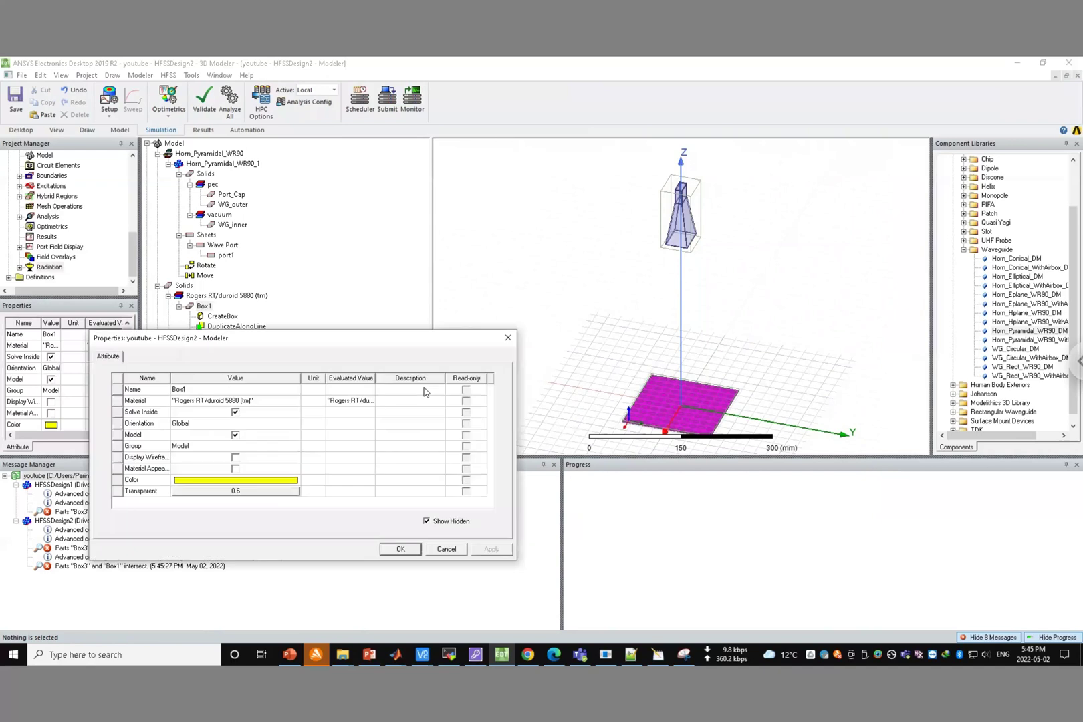
left_click(272, 493)
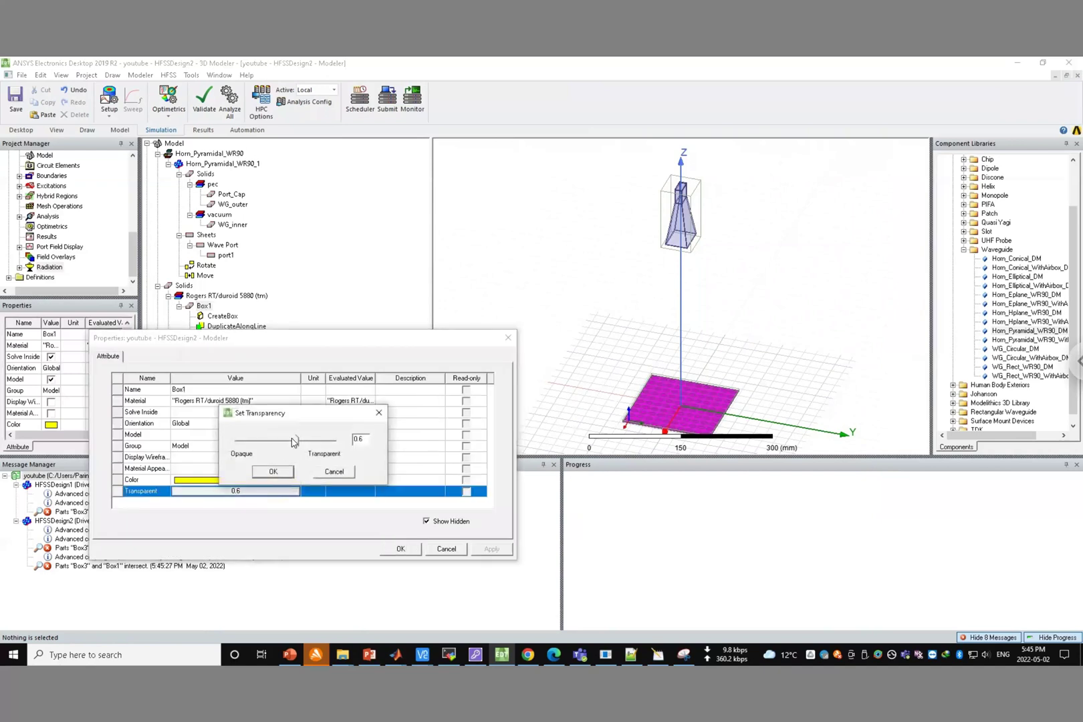
left_click_drag(293, 444, 268, 446)
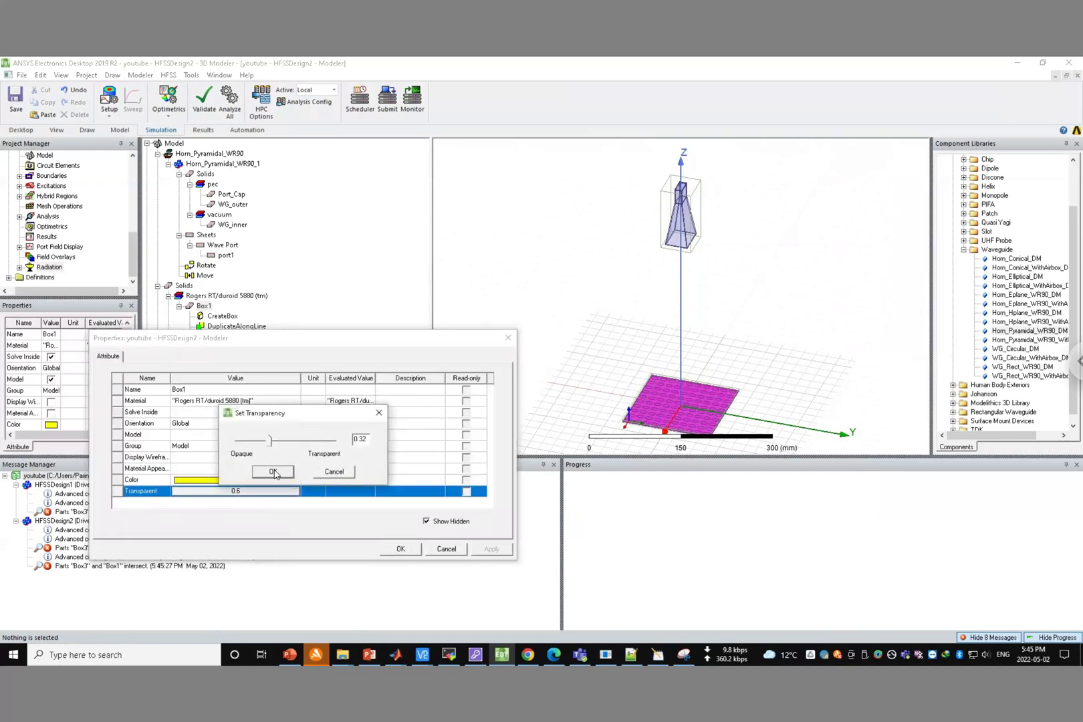
left_click(274, 472)
left_click(400, 554)
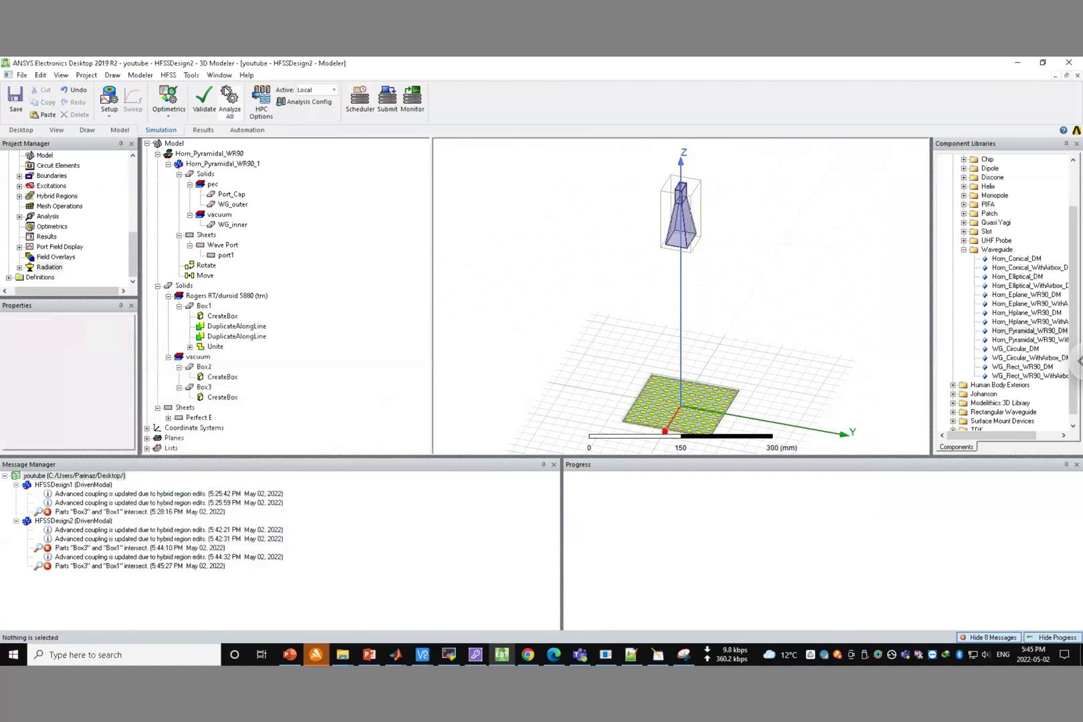
Check the material override option in the HFSS design settings and close them with it enabled.
left_click(168, 74)
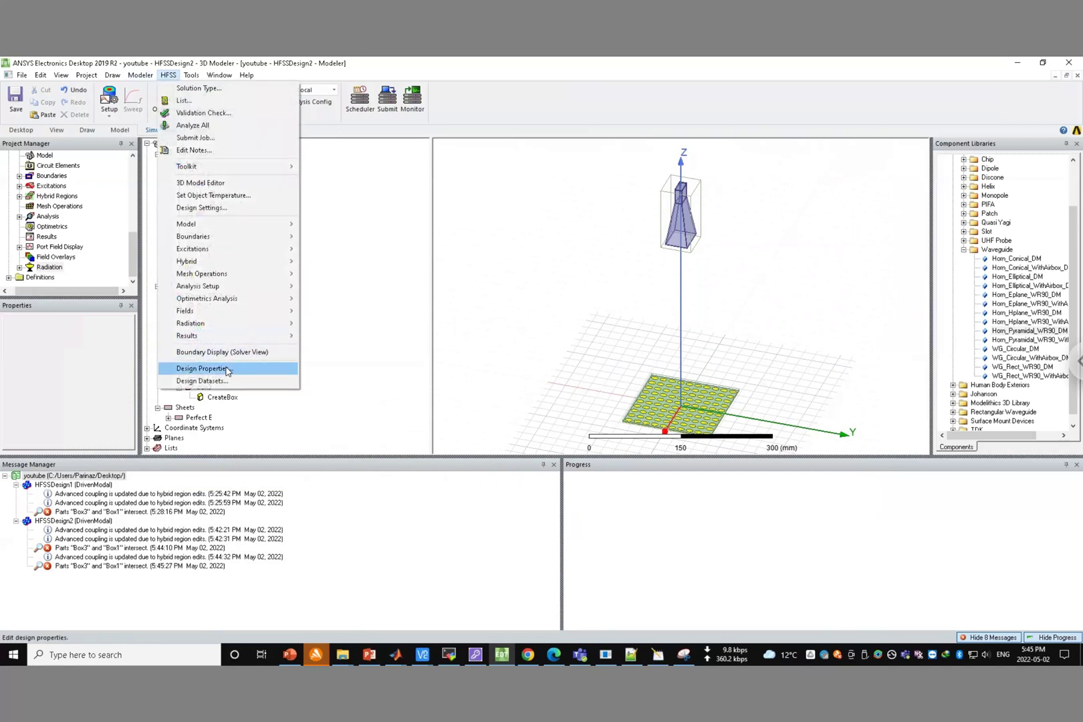
left_click(213, 207)
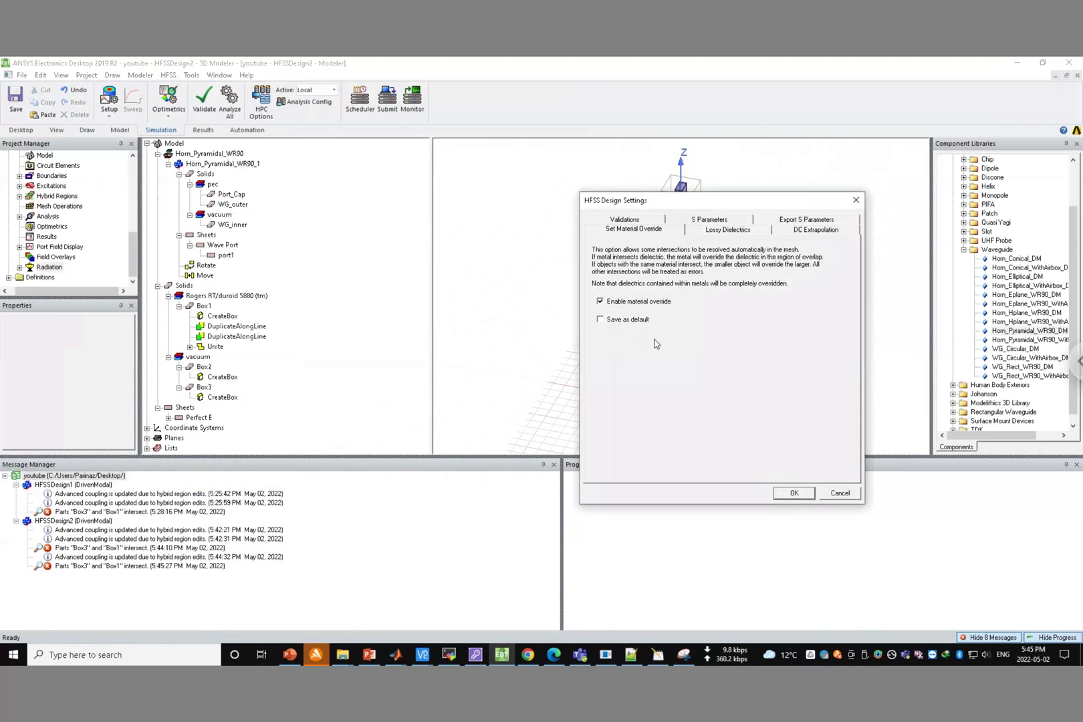
left_click(794, 493)
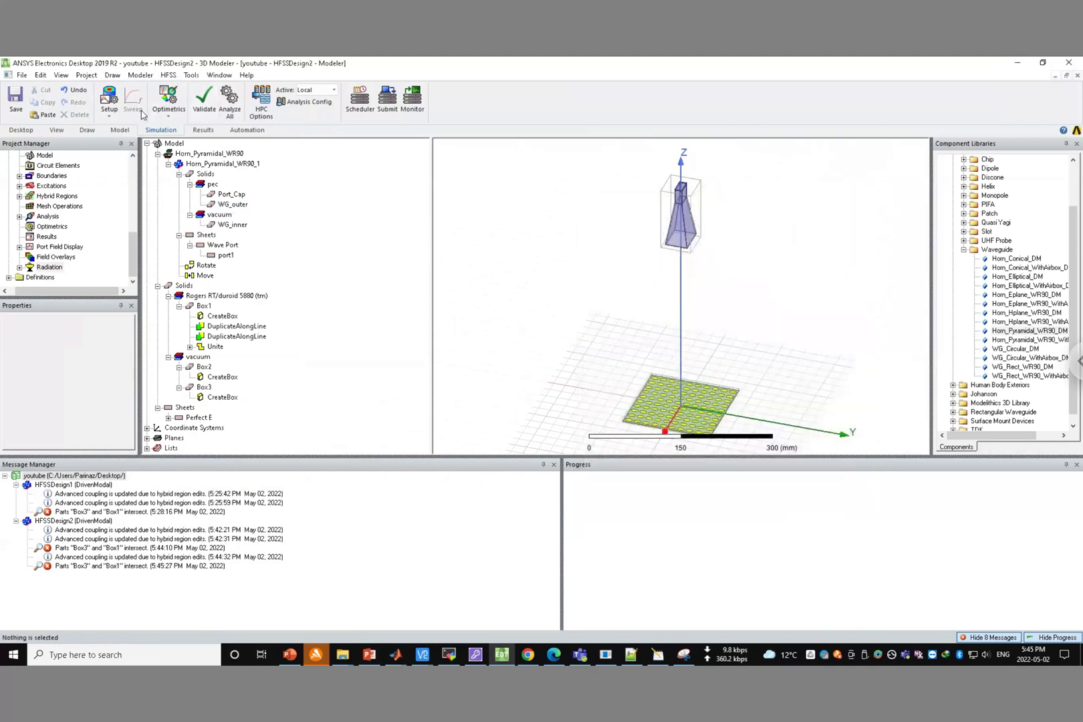
left_click(119, 130)
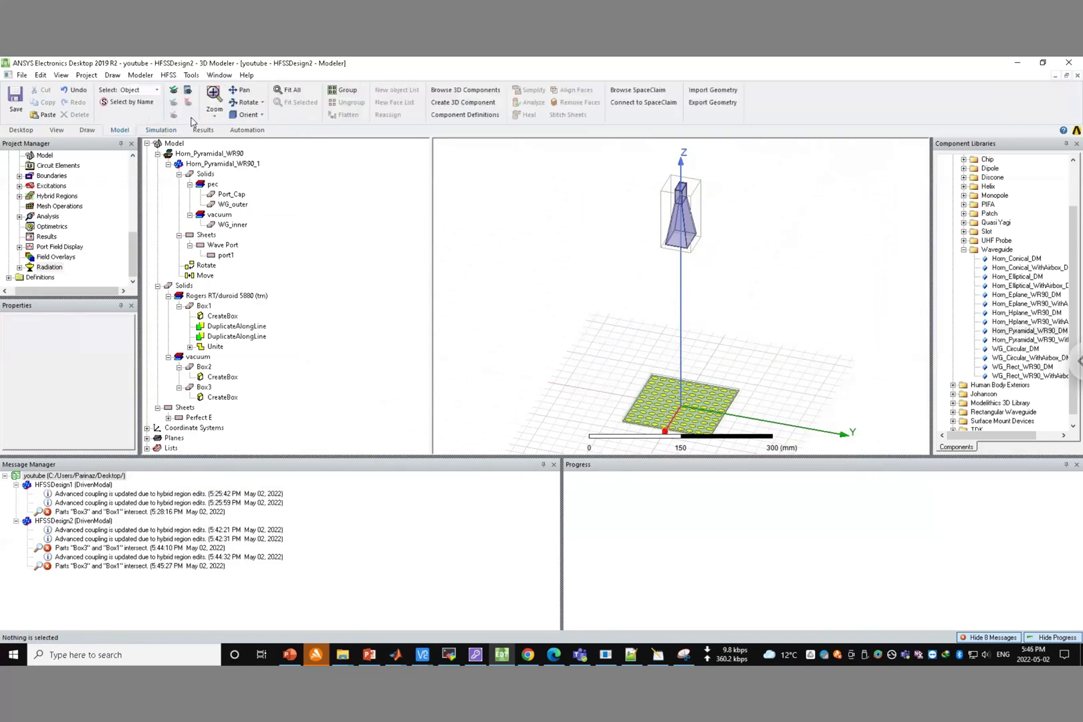
Examine the corner of the patch array substrate up close and check the creation position and dimensions of Box1.
left_click(214, 115)
left_click(234, 141)
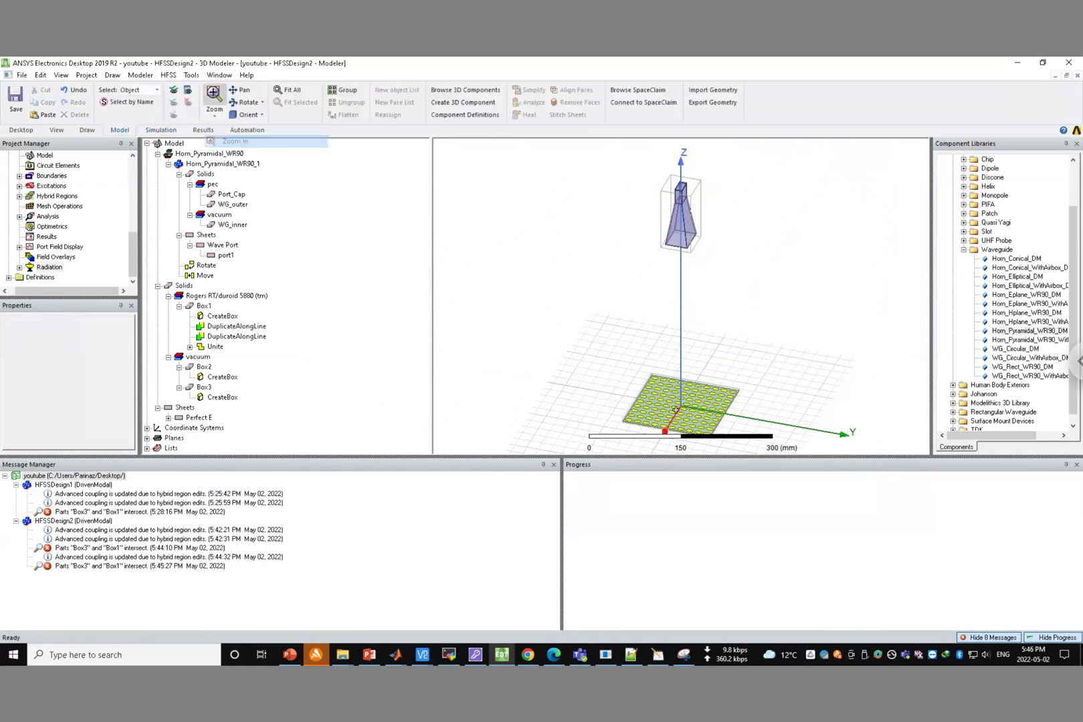
left_click_drag(604, 397, 679, 358)
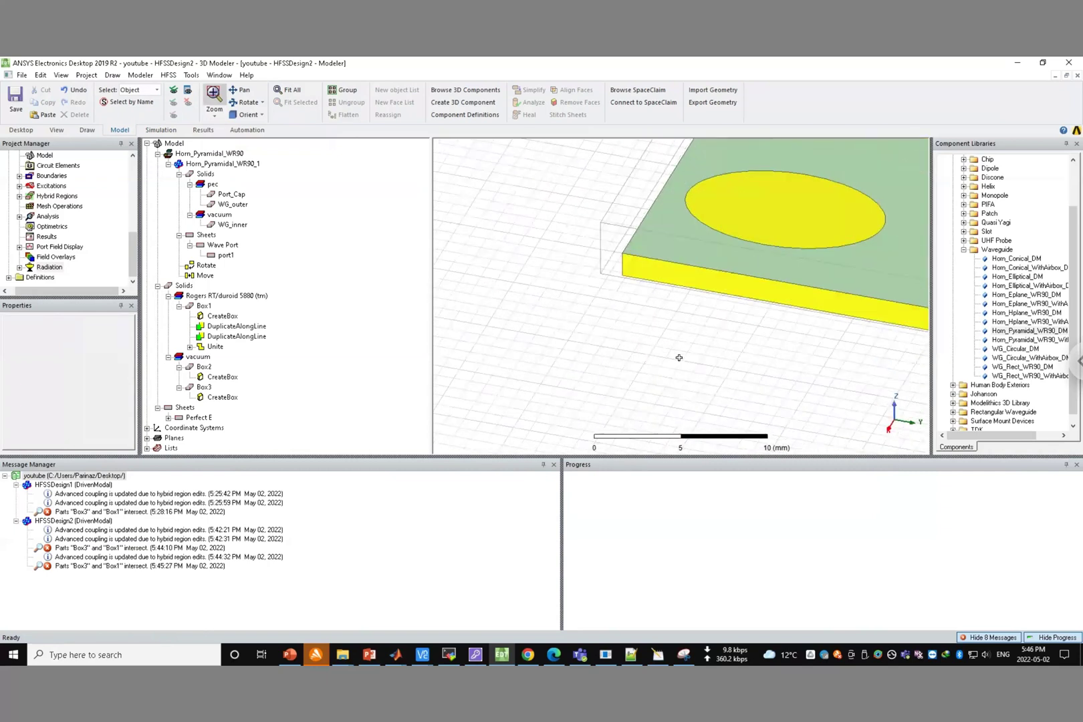
double_click(216, 317)
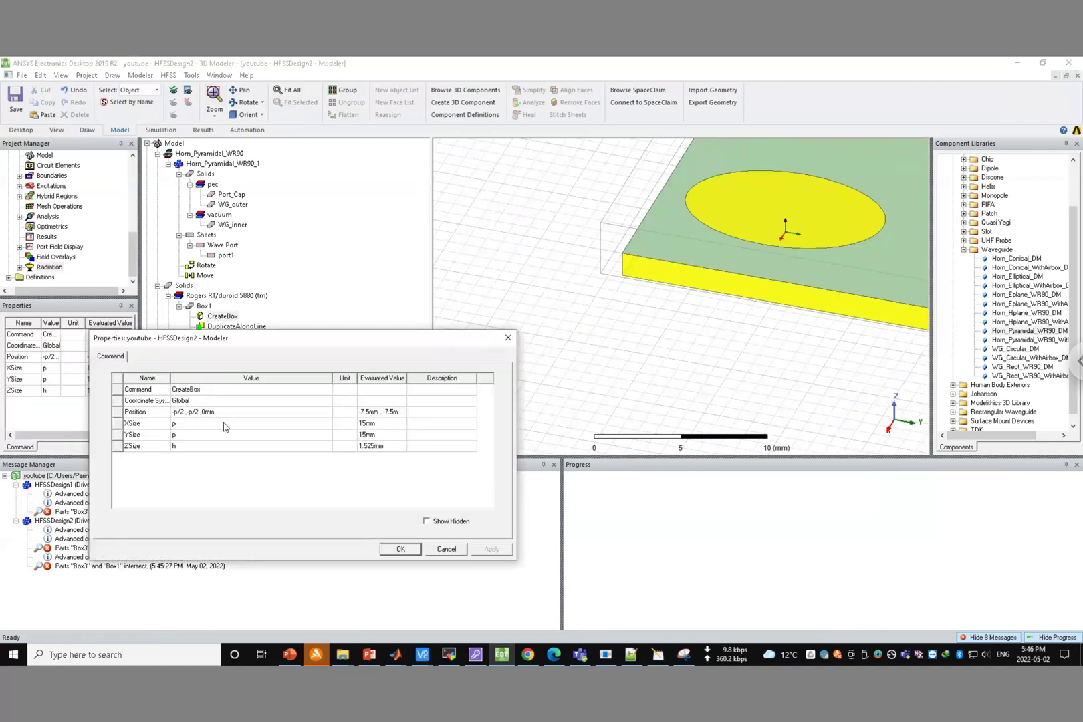
left_click(509, 341)
Inspect the array's edge in side view and set the position of vacuum box Box3 to -76, -76, -2 mm.
left_click(264, 119)
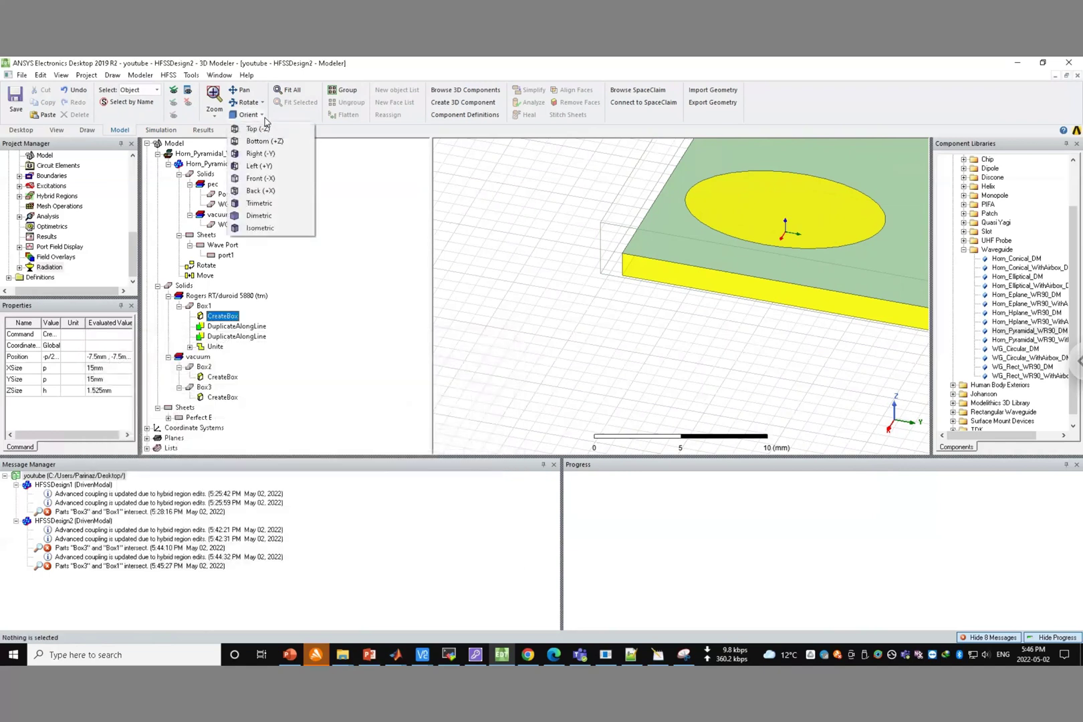
left_click(259, 167)
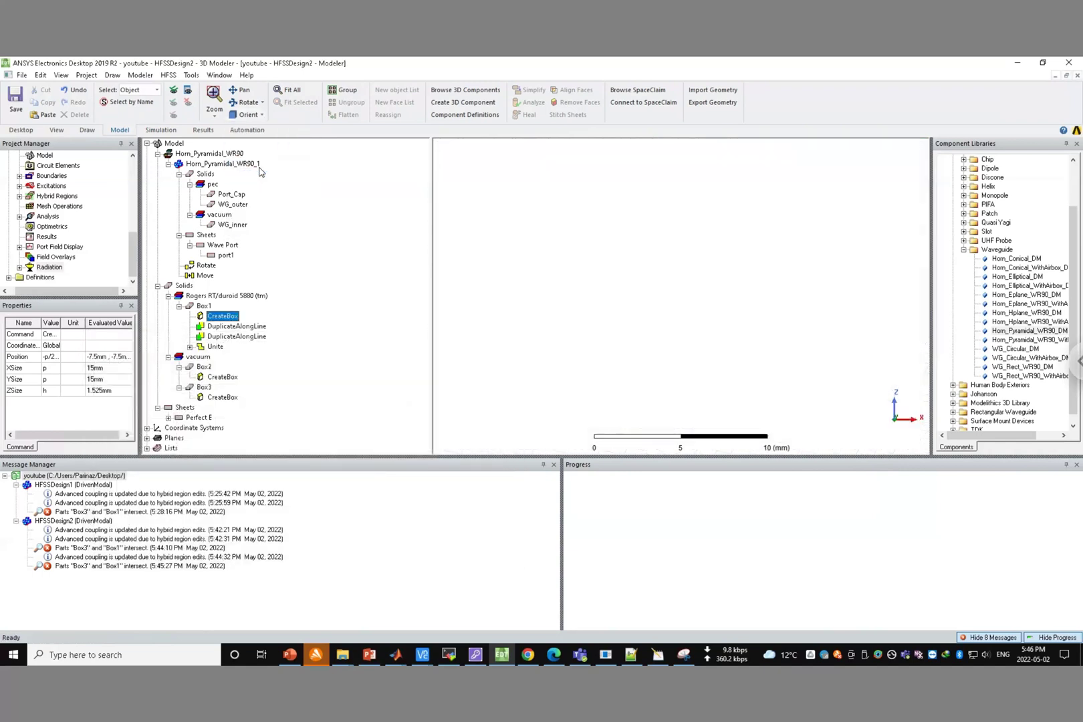
left_click(292, 92)
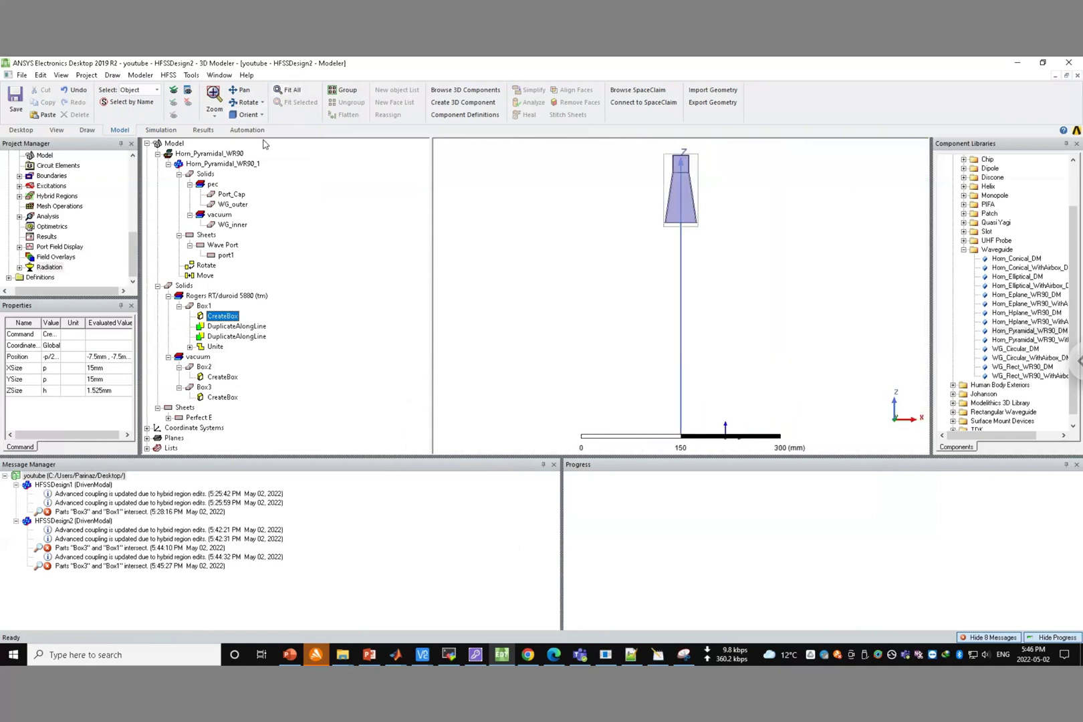
left_click(214, 116)
left_click(233, 141)
left_click_drag(641, 424, 682, 441)
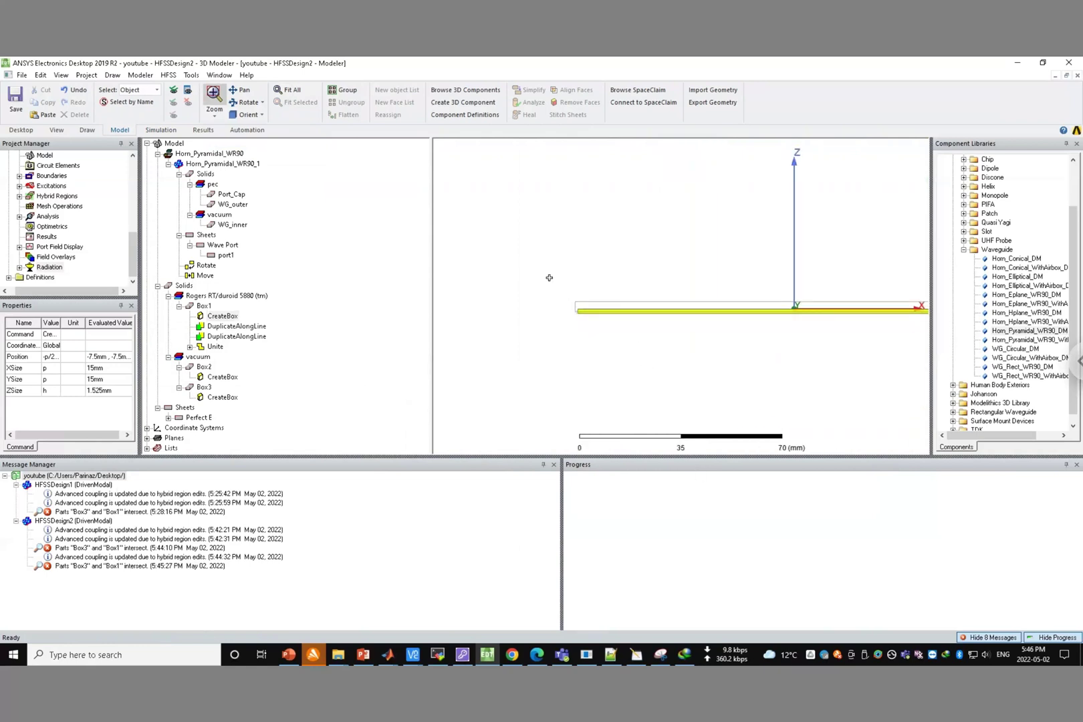
double_click(224, 397)
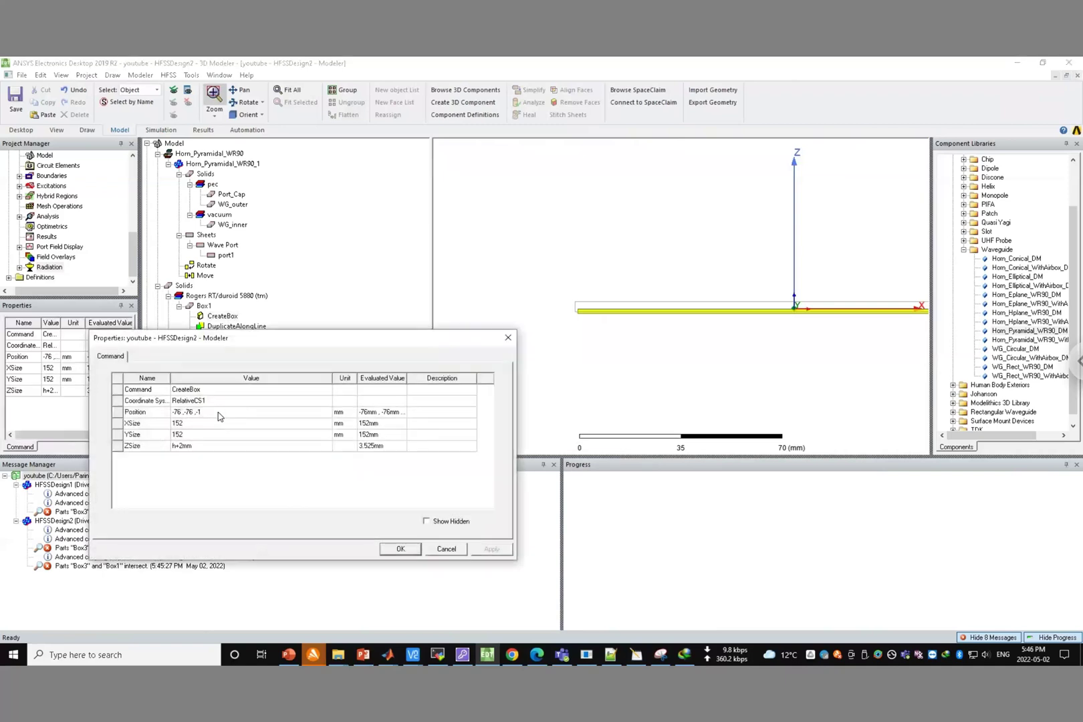
left_click(220, 411)
left_click(220, 412)
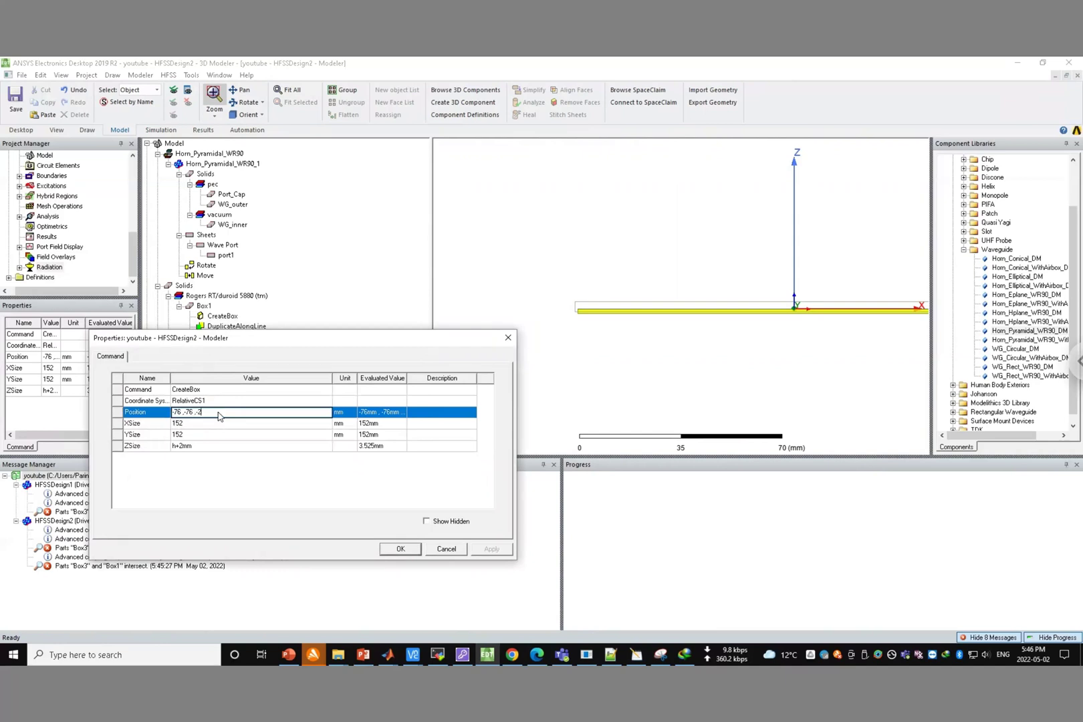
left_click(238, 484)
left_click(492, 549)
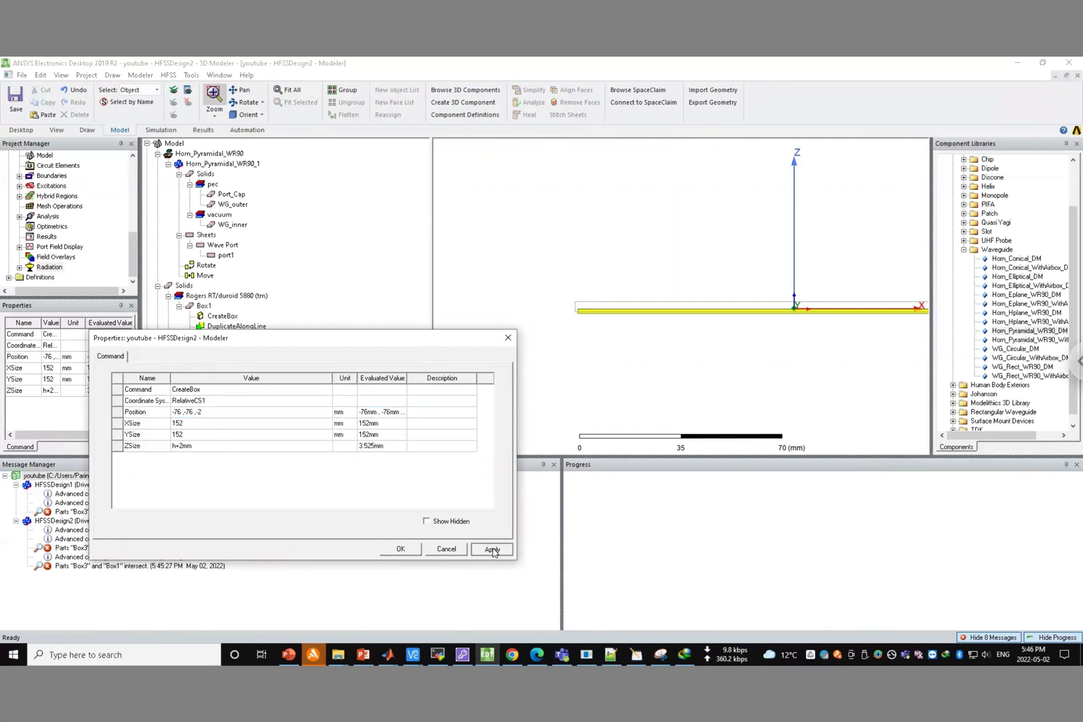
left_click(400, 549)
Run the validation check on HFSSDesign2 and close its report.
left_click(203, 130)
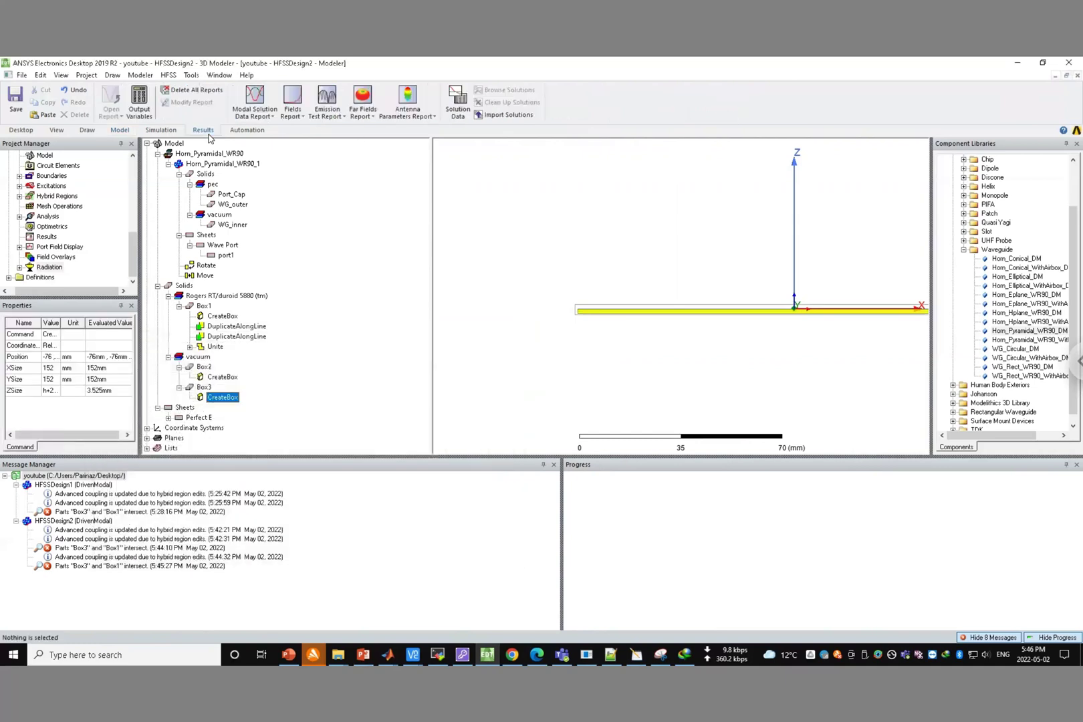
left_click(161, 130)
left_click(204, 97)
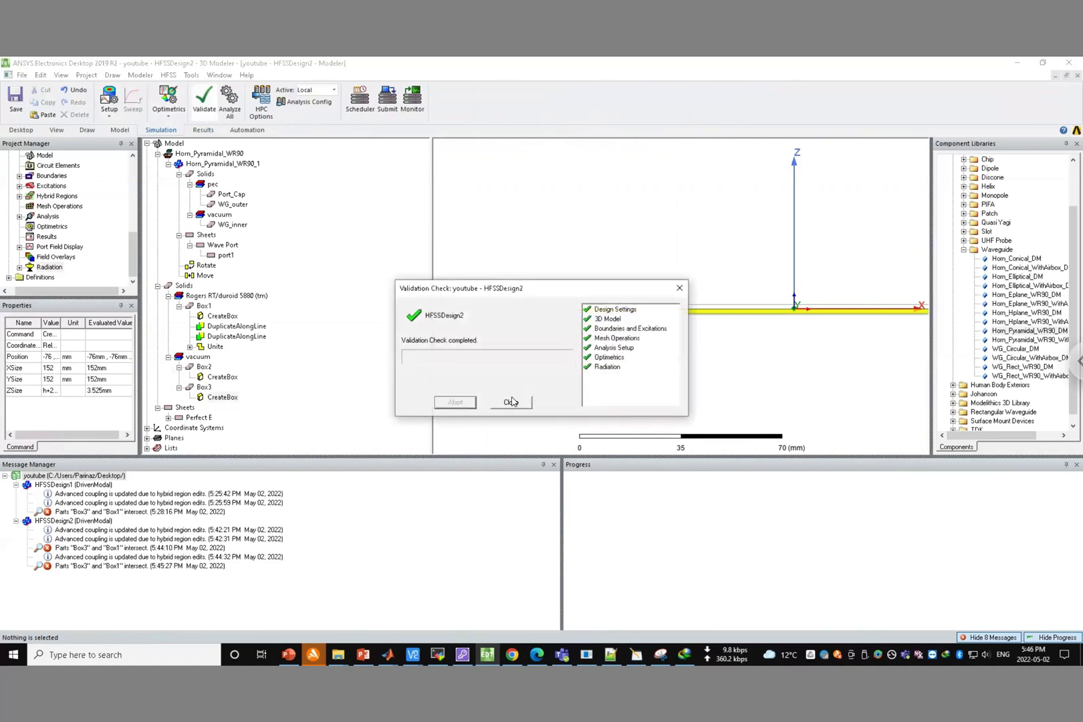
left_click(508, 401)
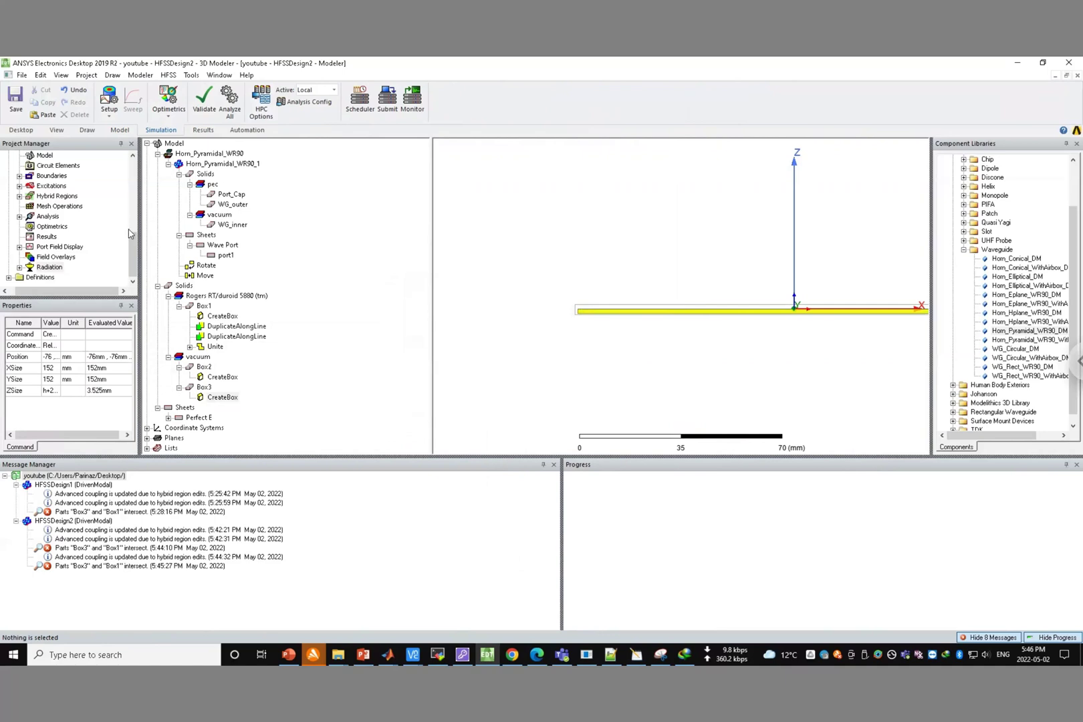
Start the analysis of Setup1 in HFSSDesign2.
mouse_move(129, 254)
left_mouse_down()
mouse_move(131, 229)
mouse_move(130, 243)
left_mouse_up()
double_click(29, 238)
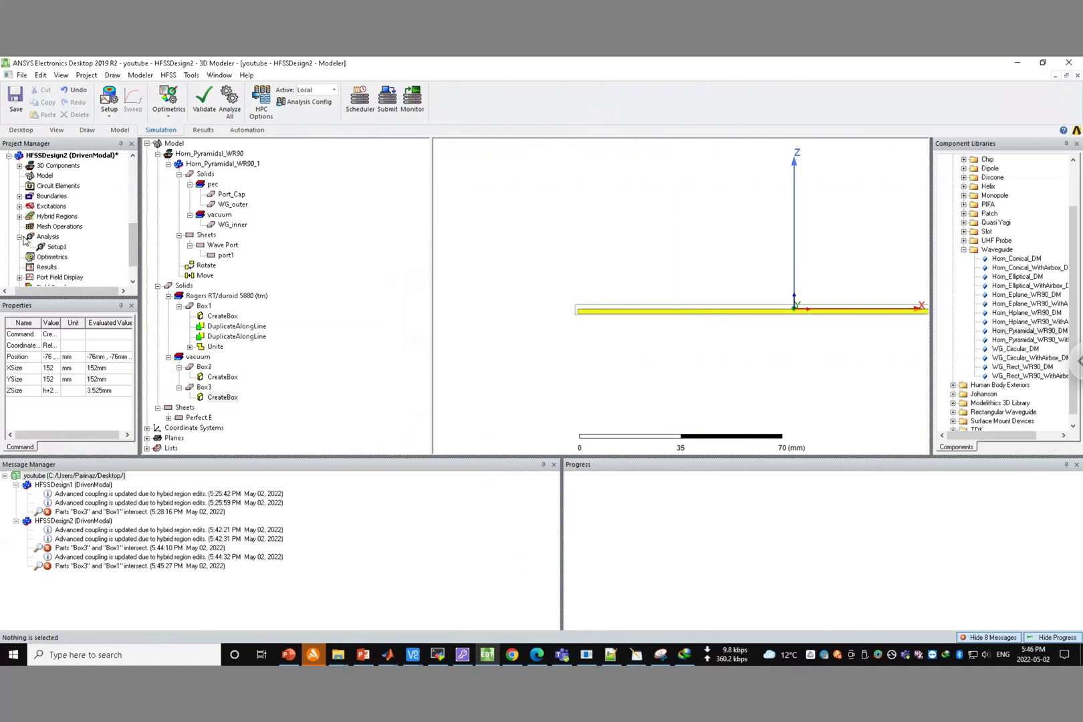
left_click(58, 247)
right_click(57, 247)
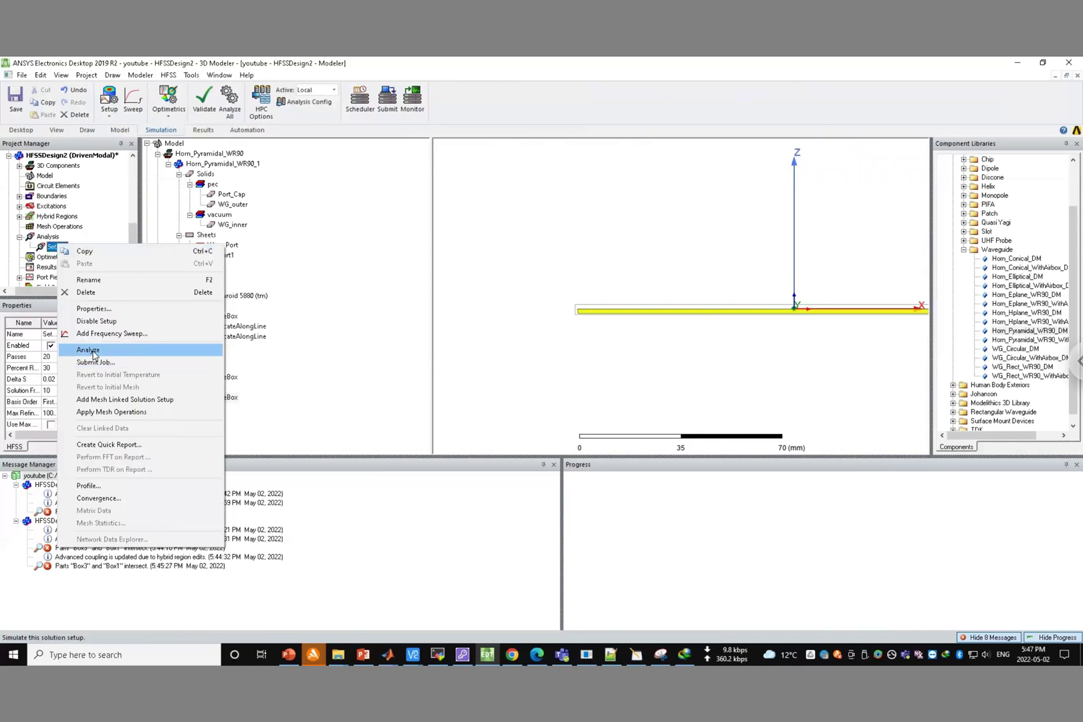
left_click(93, 354)
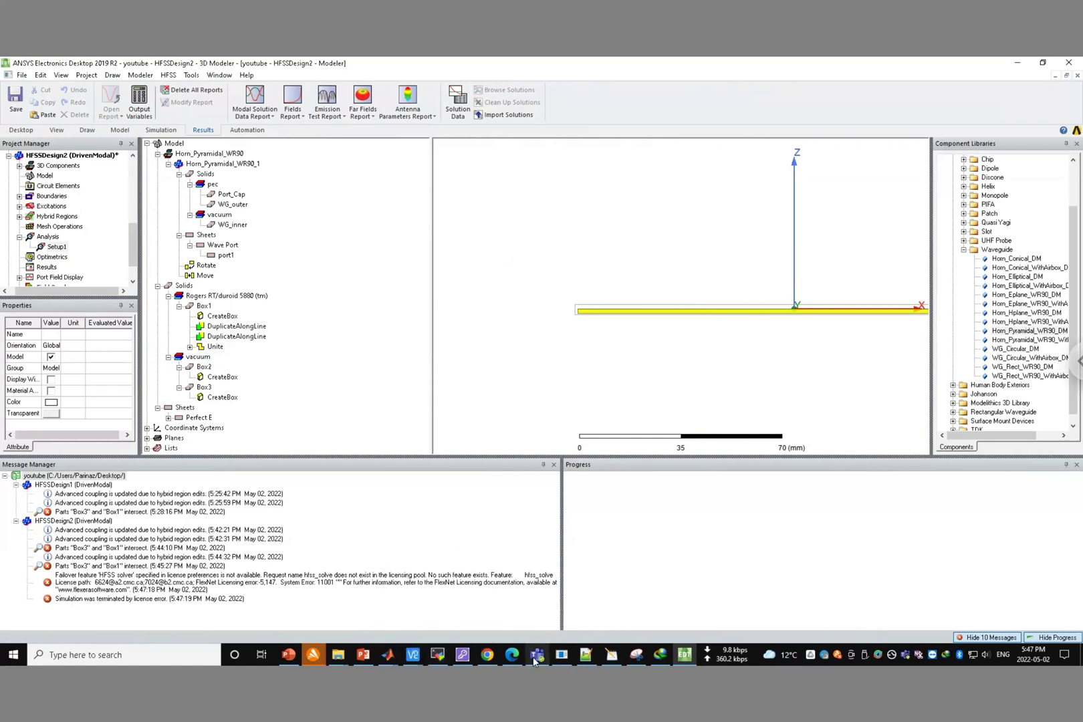
Check the ANSYS license selection in CADpass Client, then search Windows for "app" and open the match.
left_click(461, 655)
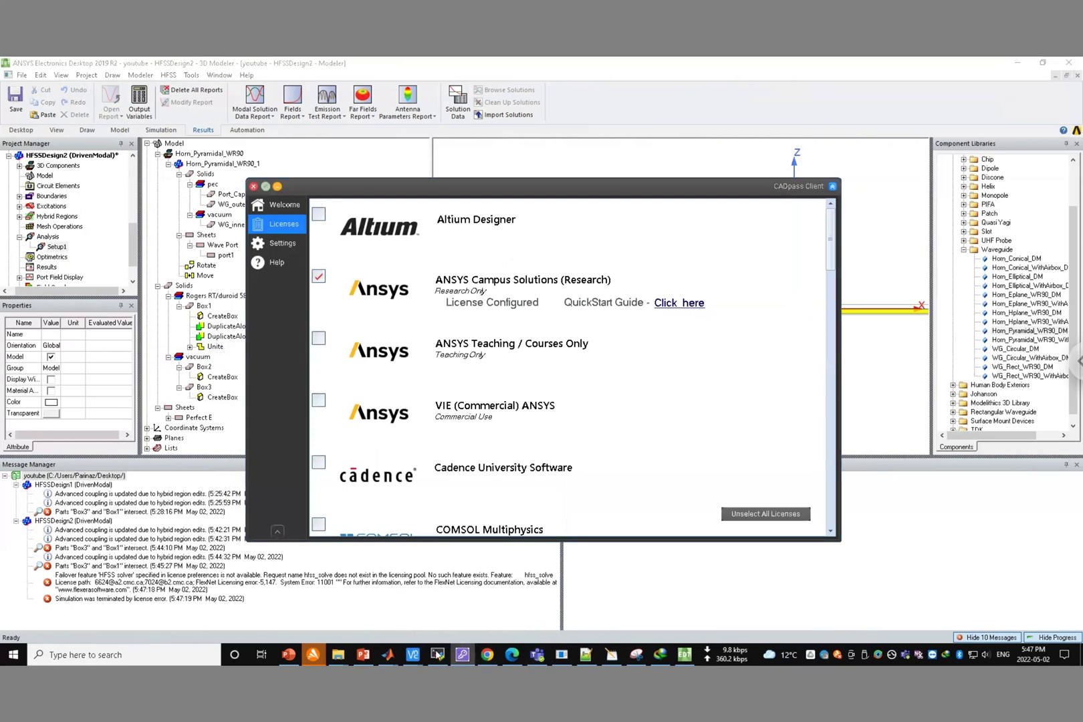
left_click(461, 655)
left_click(162, 654)
type("app")
key("Return")
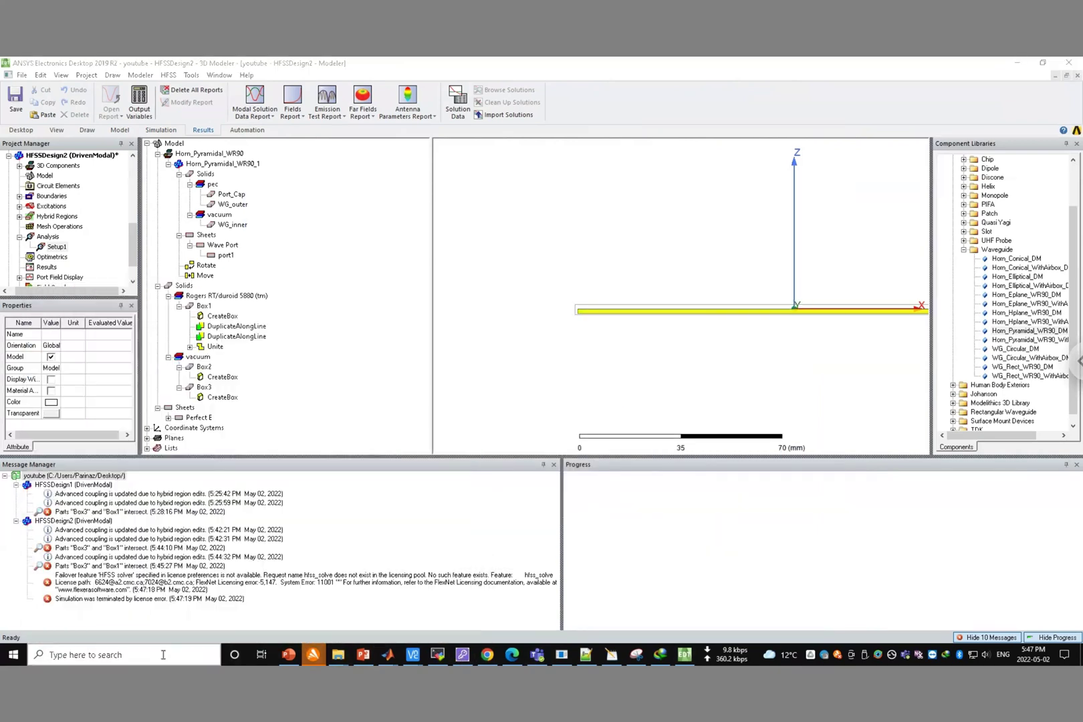
left_click(339, 328)
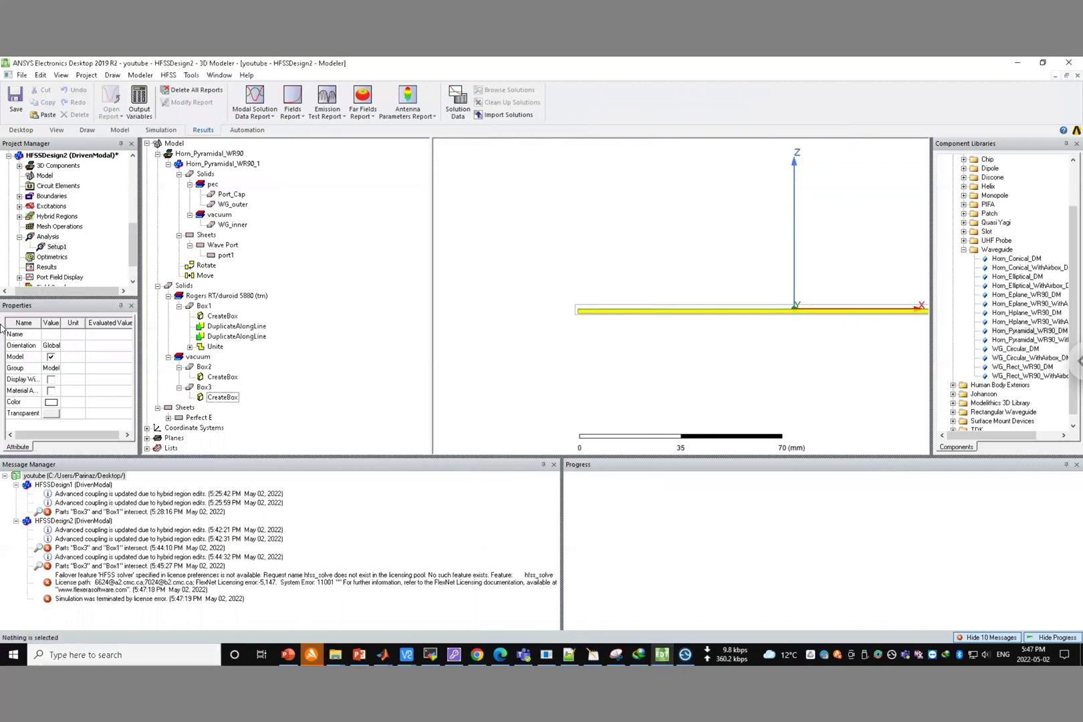
Run the analysis of Setup1 again.
right_click(57, 249)
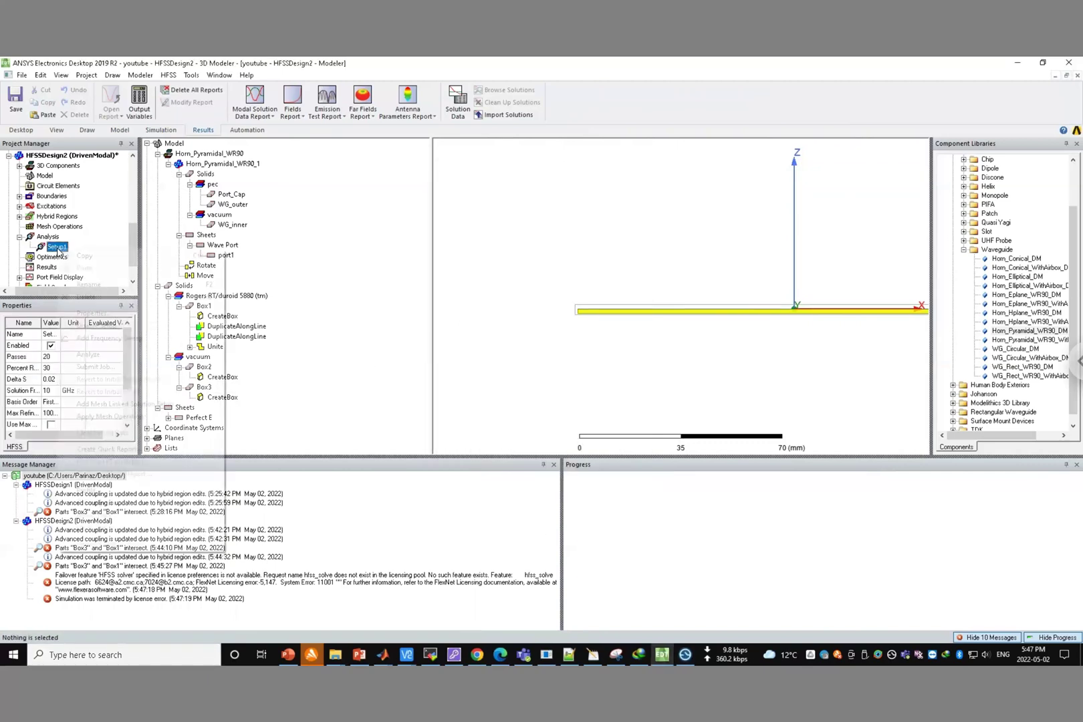
left_click(91, 355)
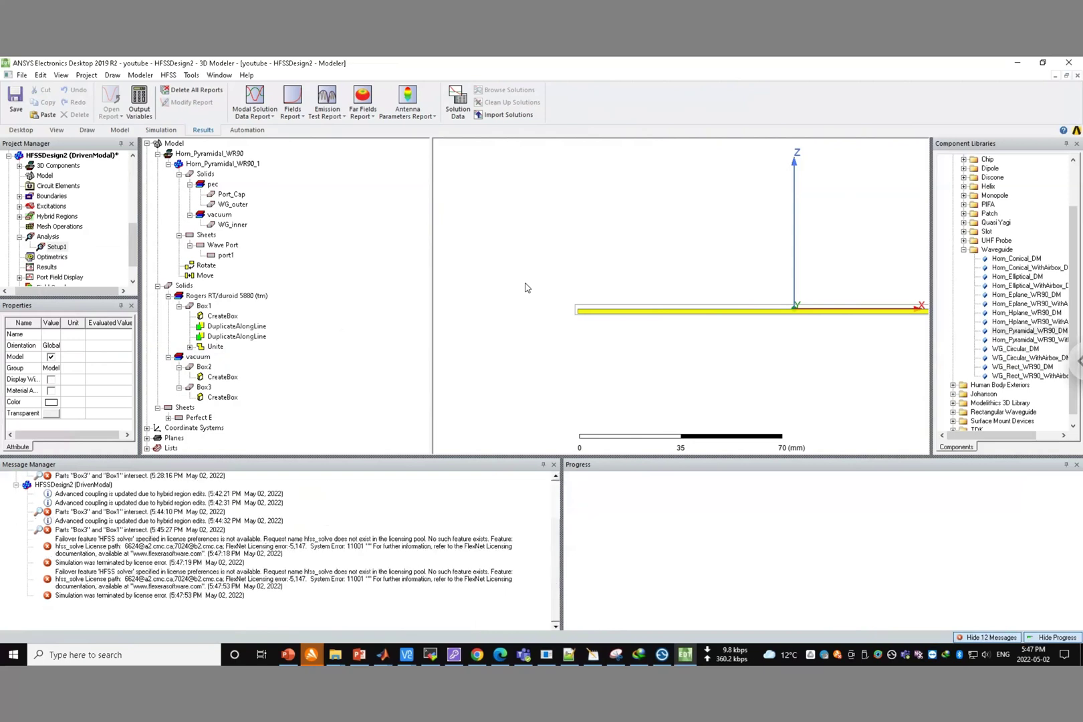
Review the far fields report types available for HFSSDesign2 and select Setup1 without creating a report.
left_click_drag(134, 228, 131, 277)
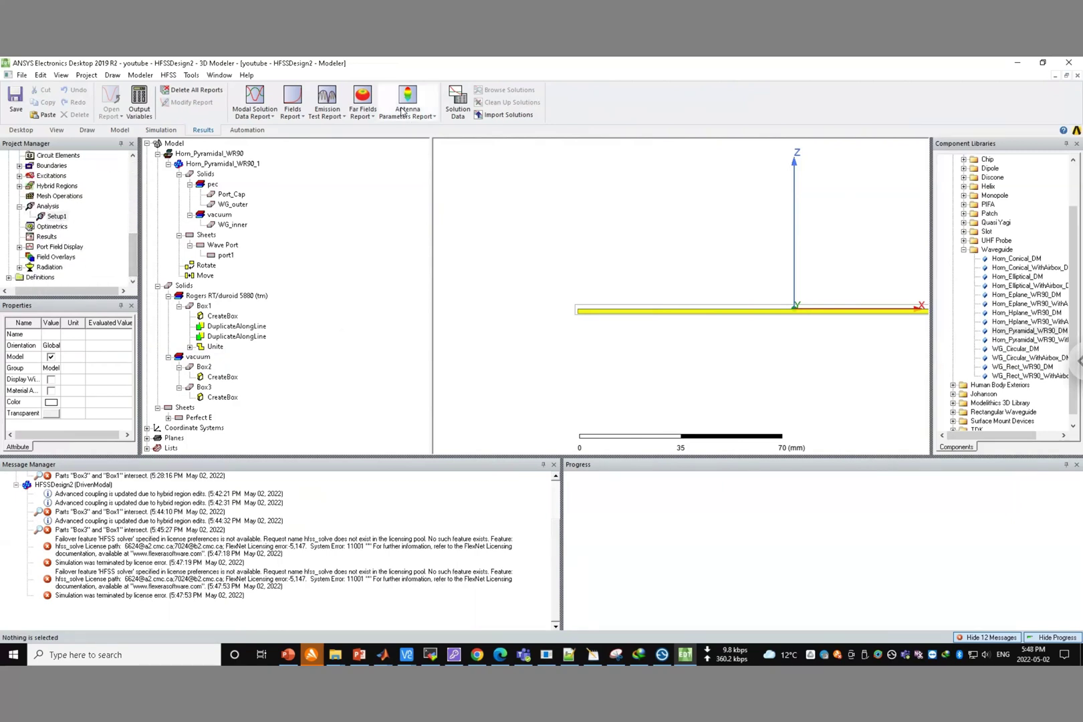
left_click(367, 118)
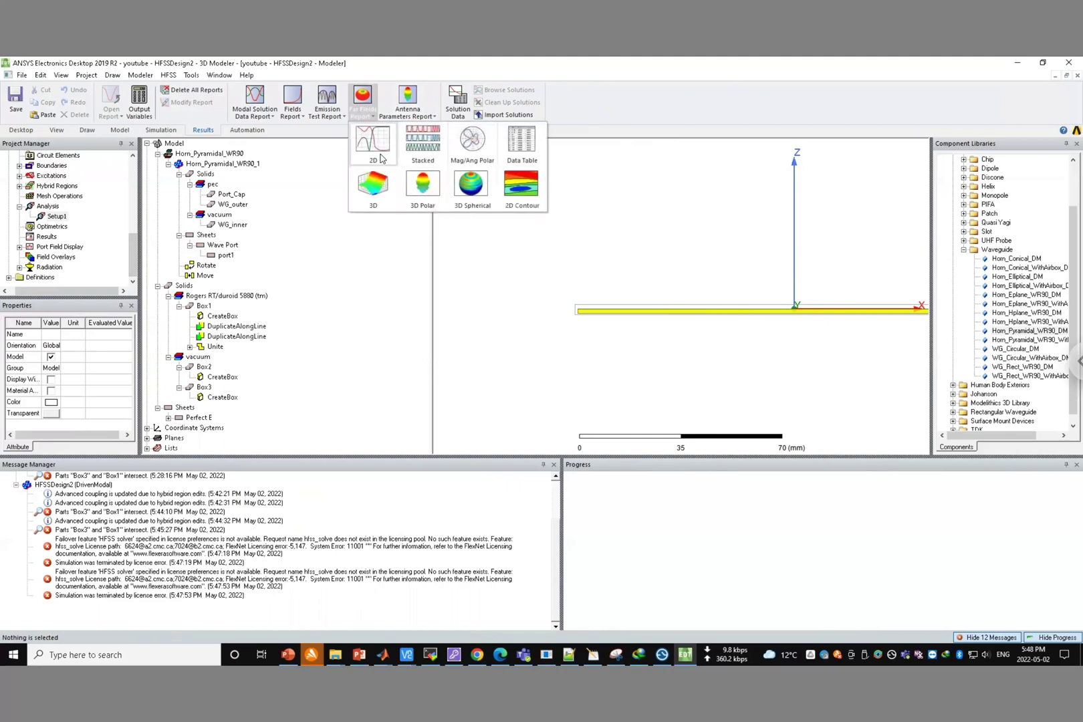
left_click(594, 242)
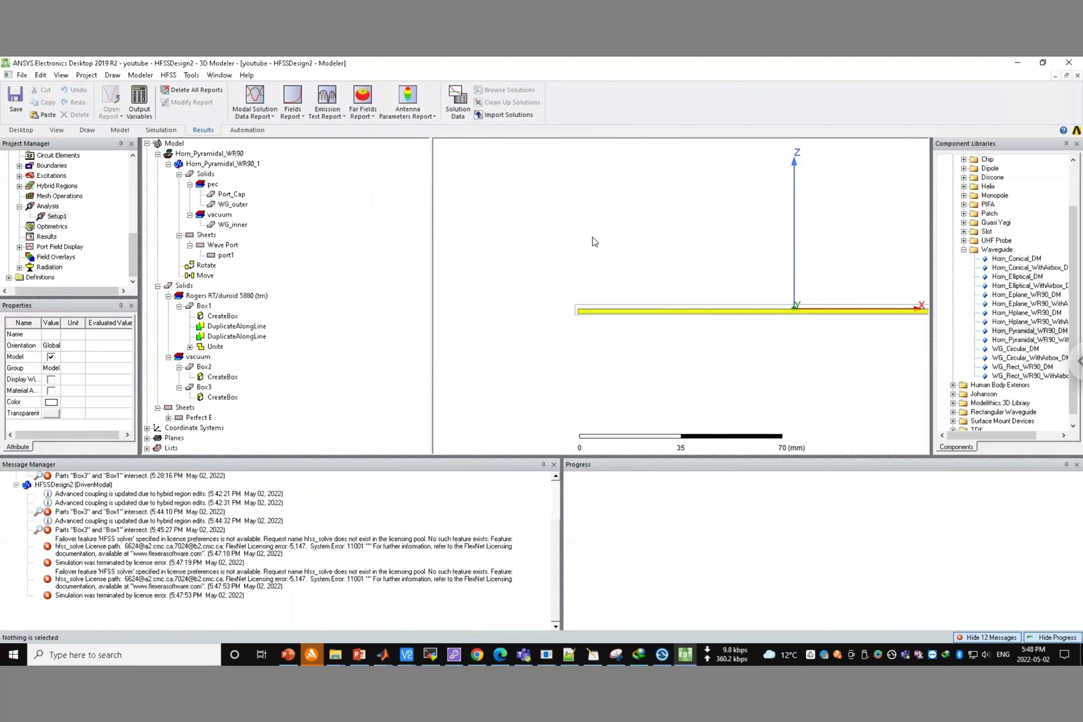
left_click(53, 216)
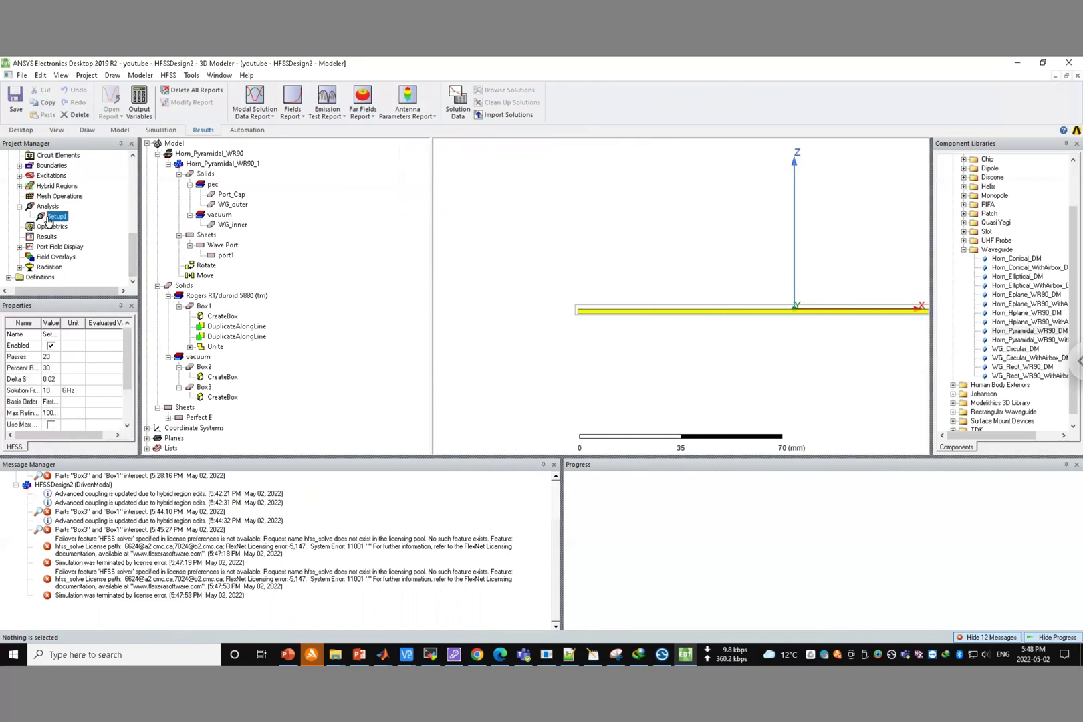
left_click(620, 286)
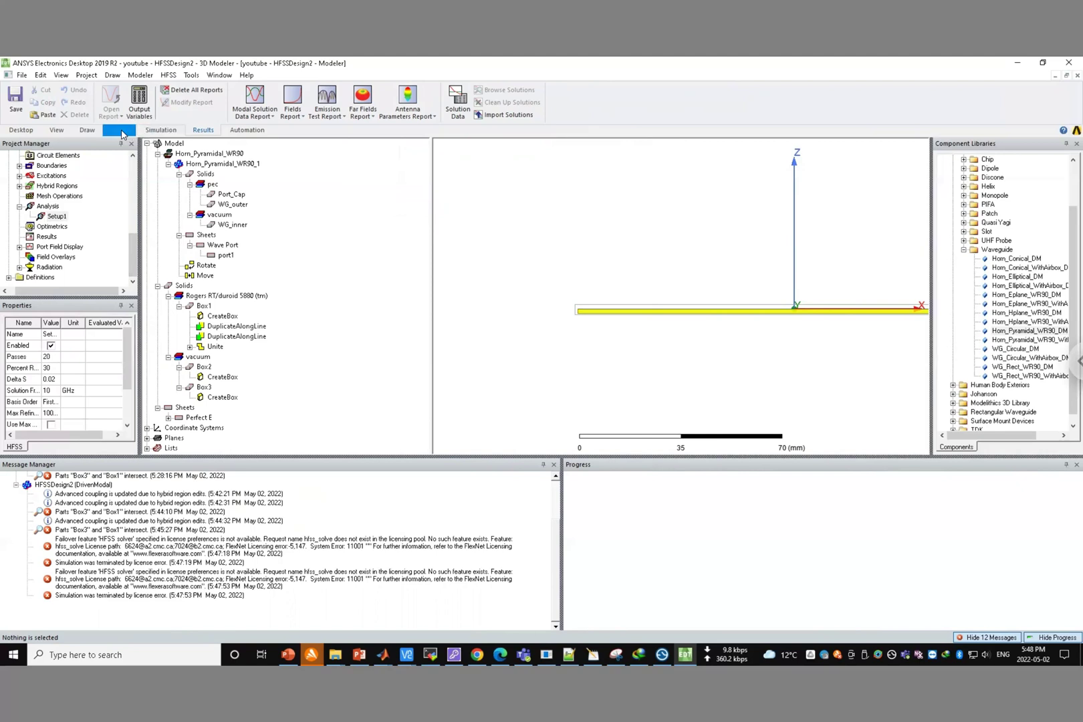
Hide the ruler in the modeler and show the whole horn and patch array in an angled 3D view.
left_click(90, 133)
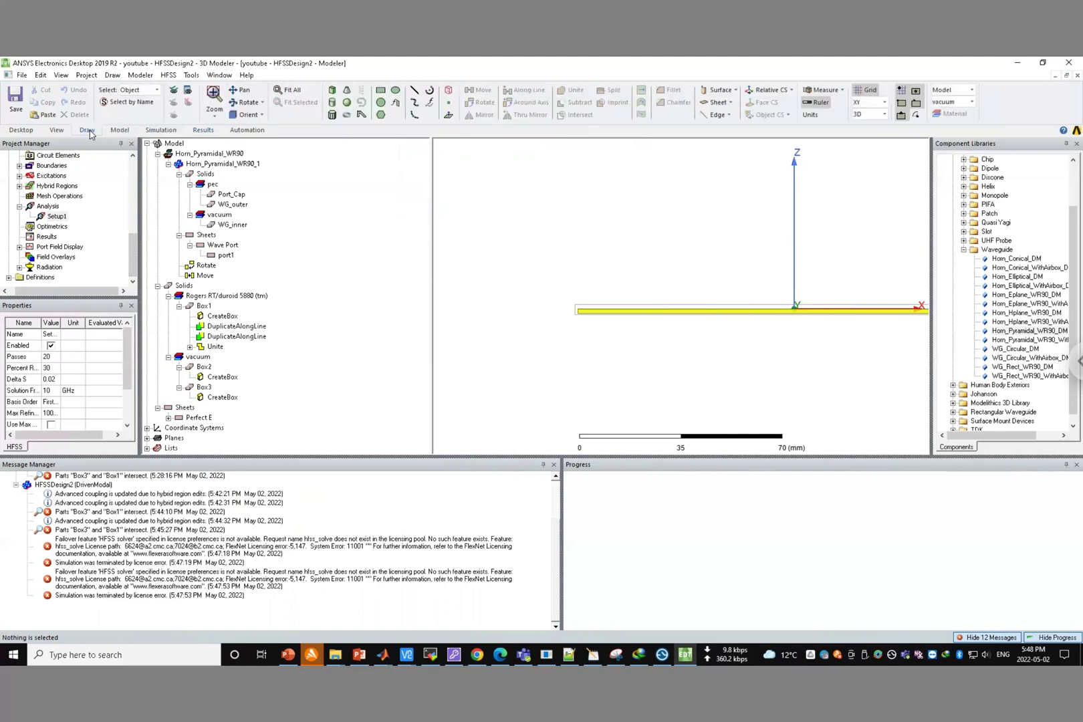
left_click(290, 91)
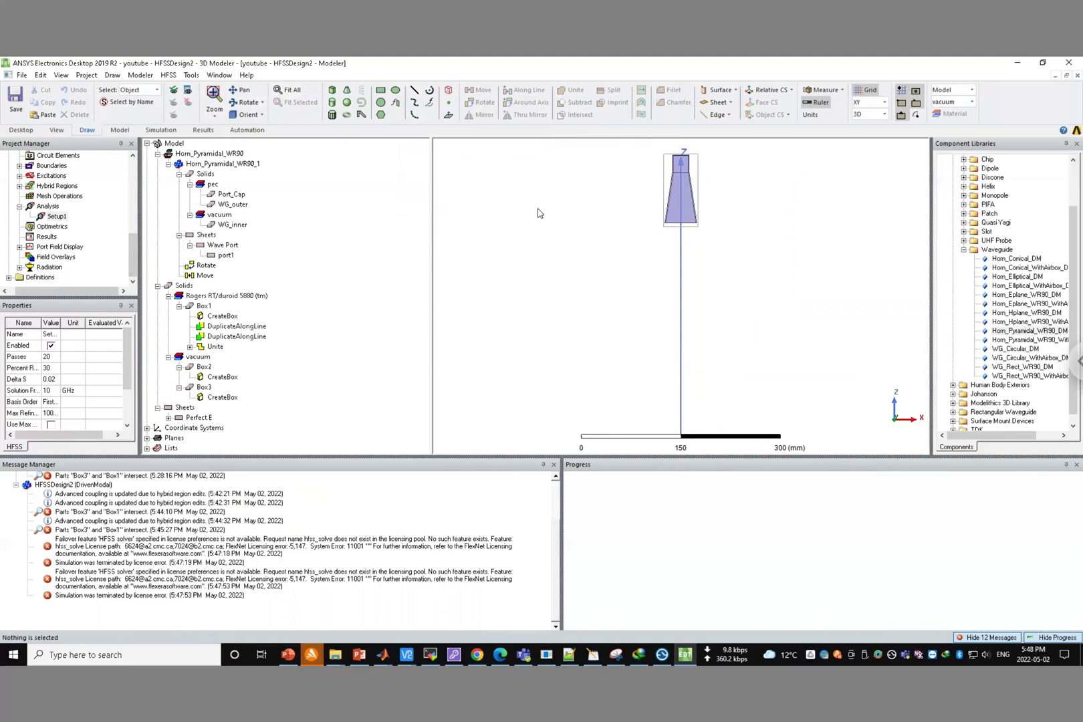
left_click_drag(540, 212, 468, 218, "alt")
left_click(283, 92)
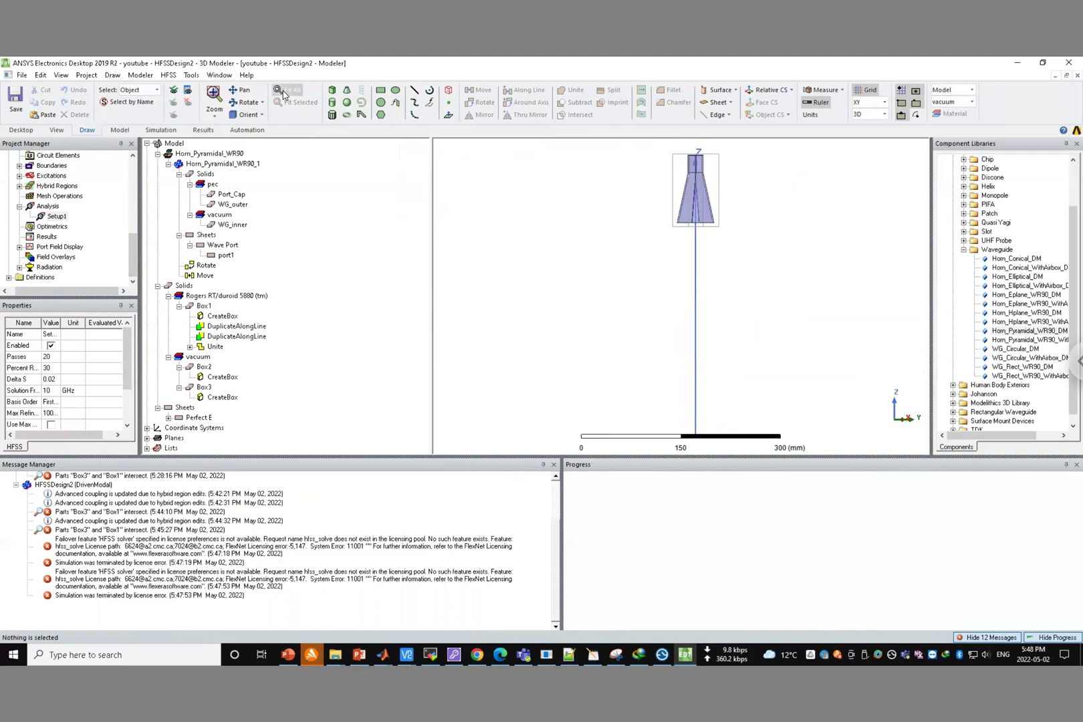
right_click(541, 328)
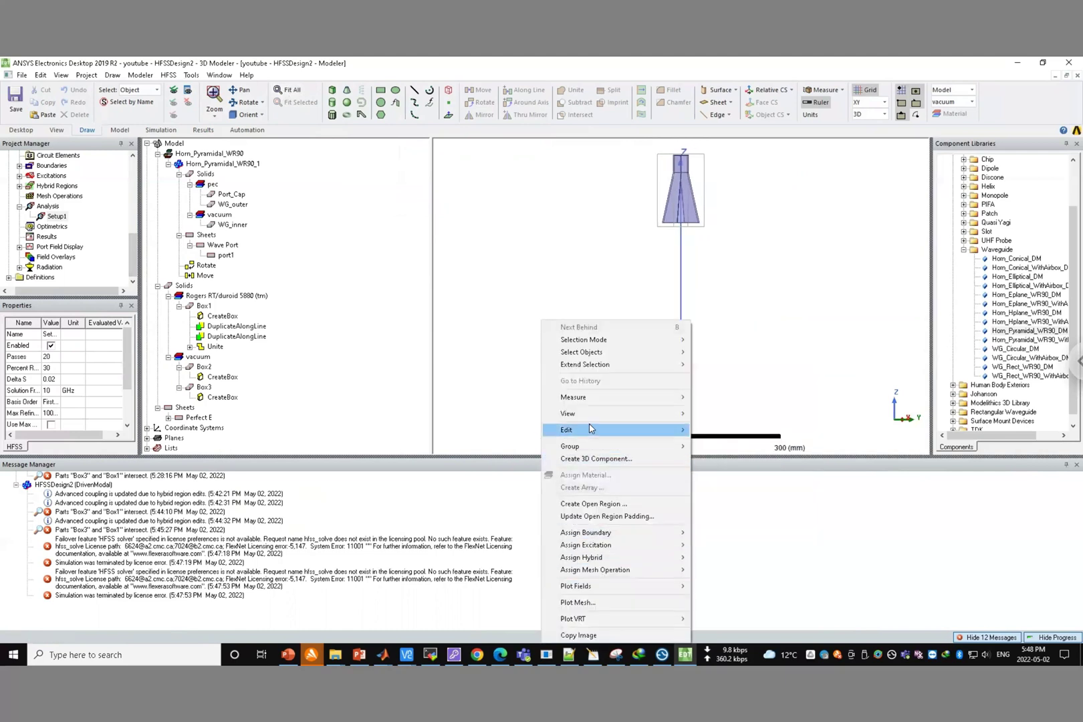
mouse_move(588, 414)
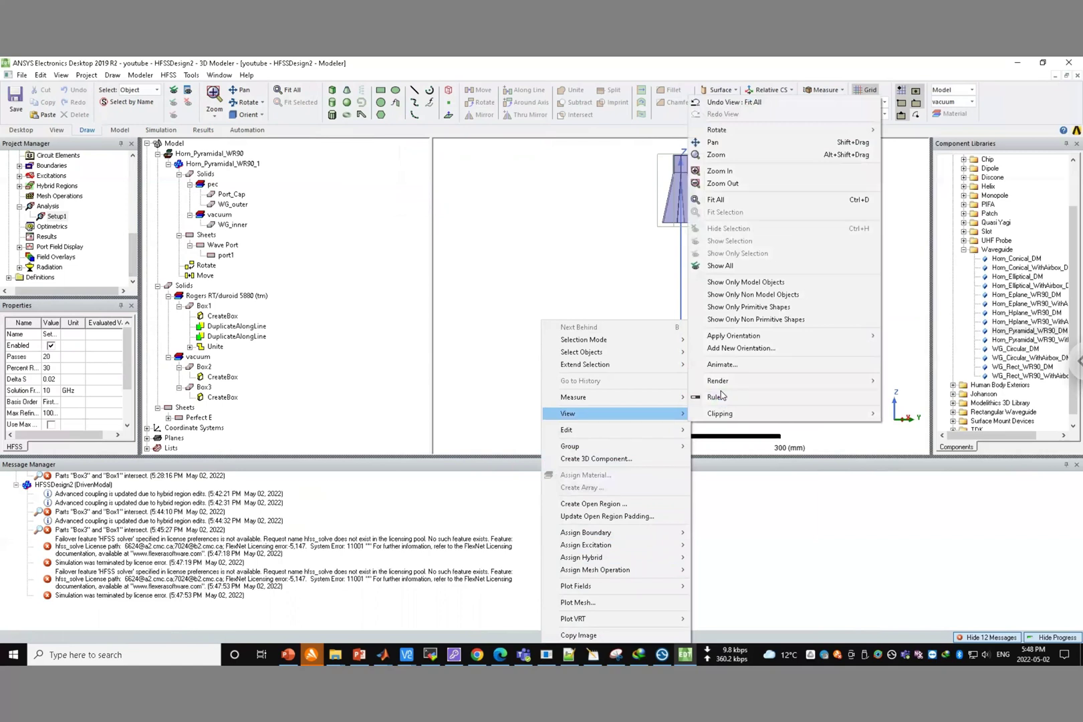
left_click(720, 398)
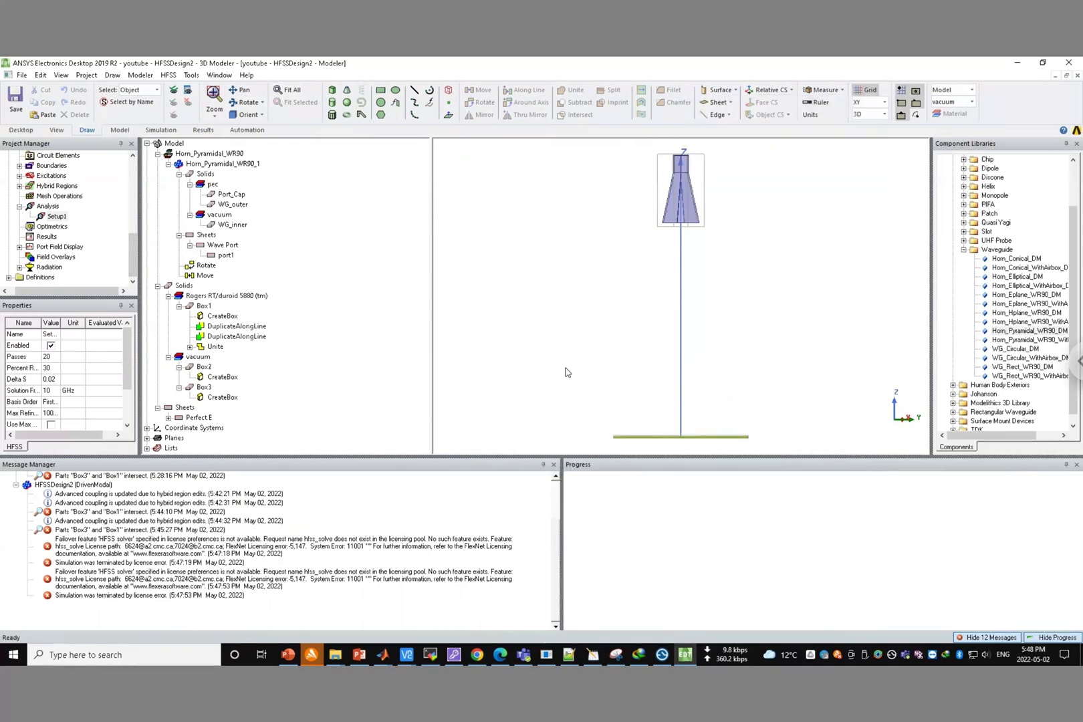
left_click_drag(566, 372, 640, 411)
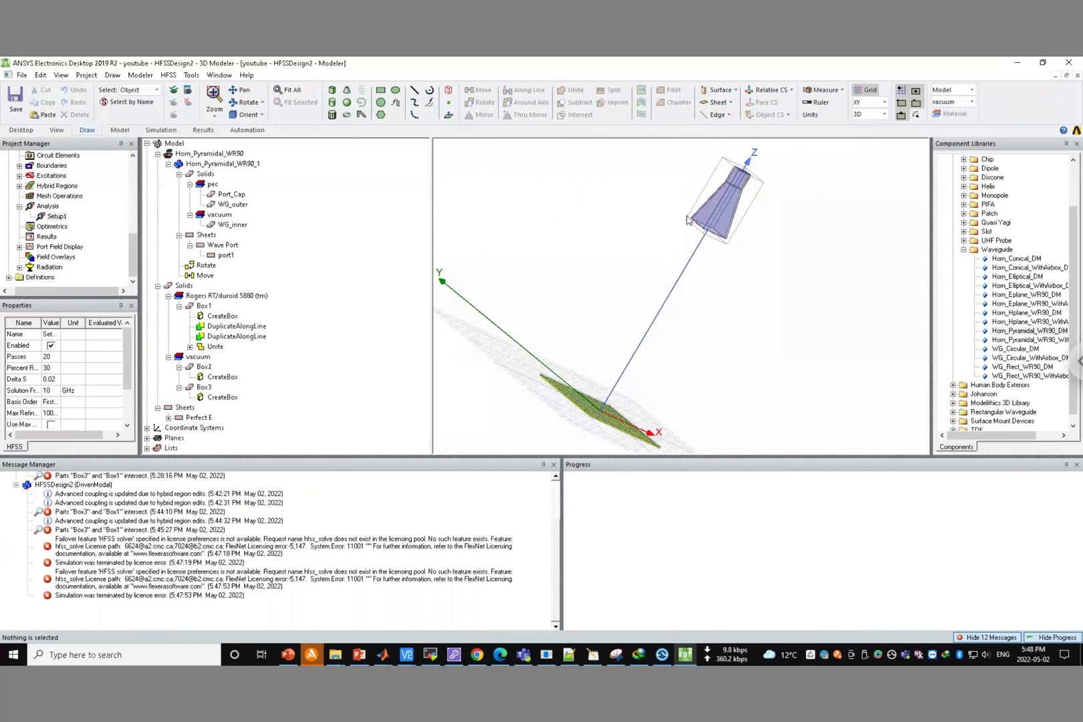